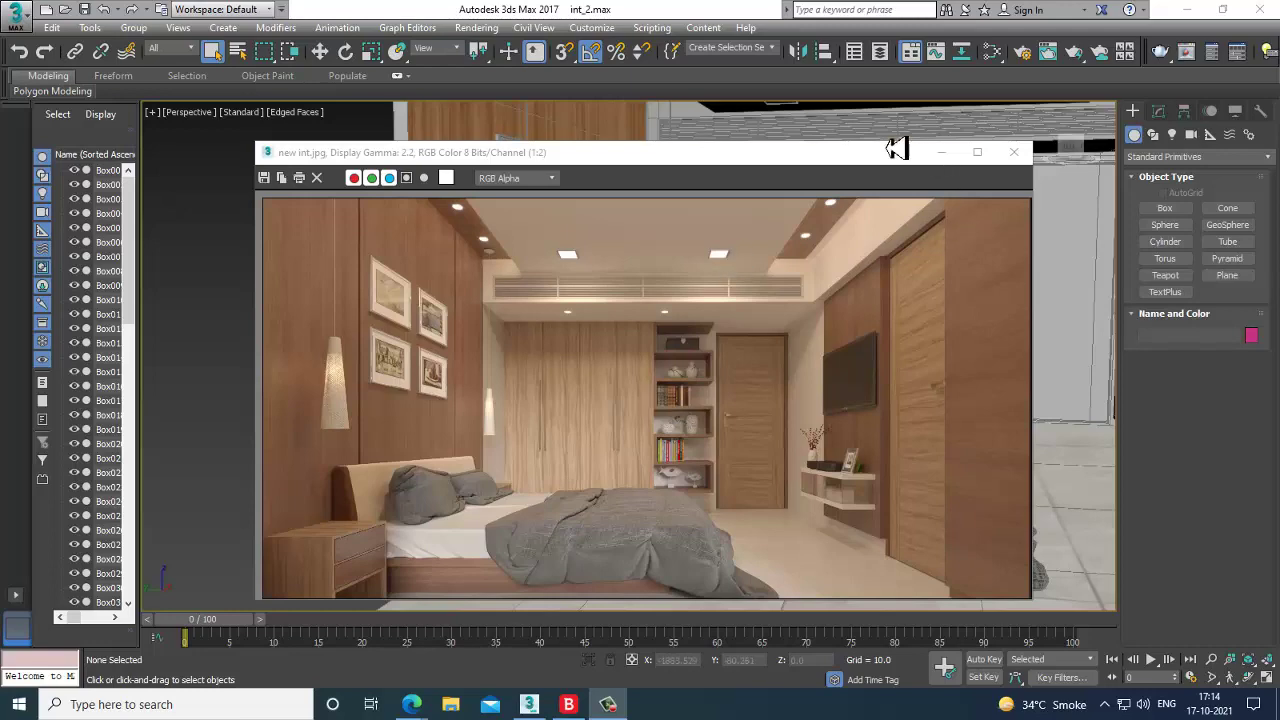
Move the reference image window aside to uncover the model, and bring the bedside table beside the bed into close view.
left_click_drag(912, 155, 602, 131)
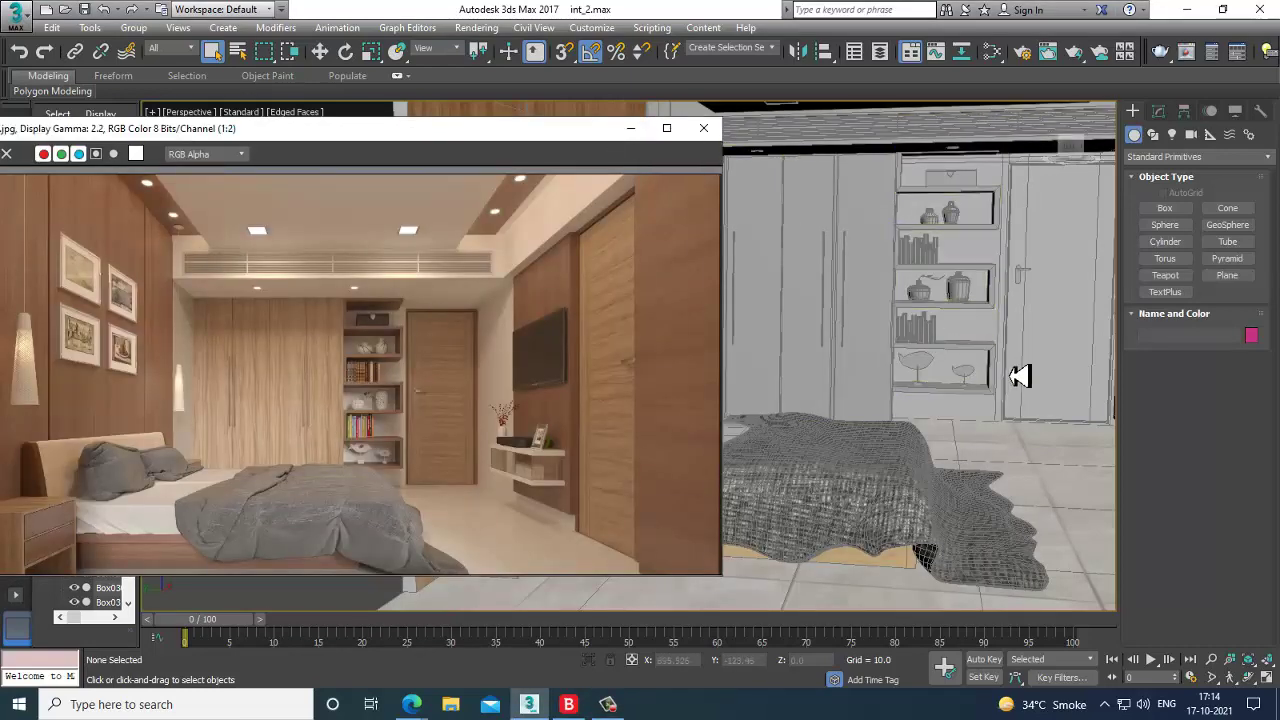
scroll(966, 380, "down", 10)
scroll(952, 391, "up", 2)
scroll(952, 391, "up", 8)
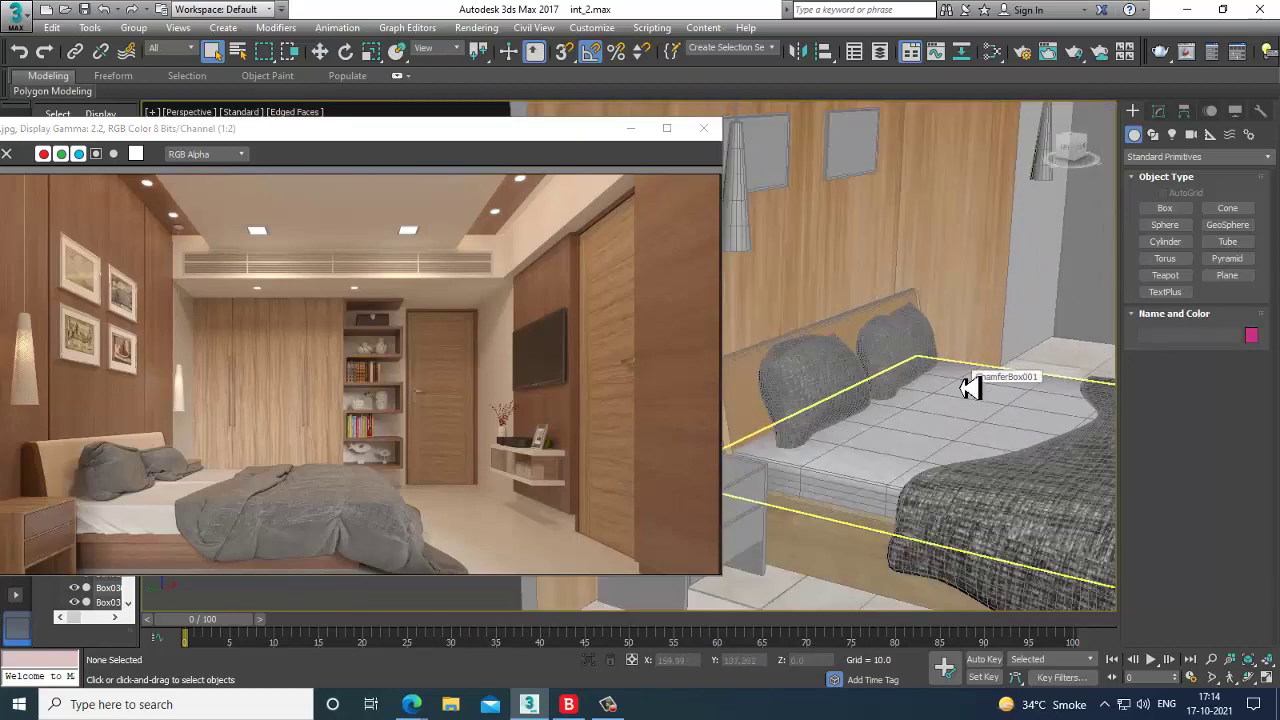
scroll(970, 385, "down", 3)
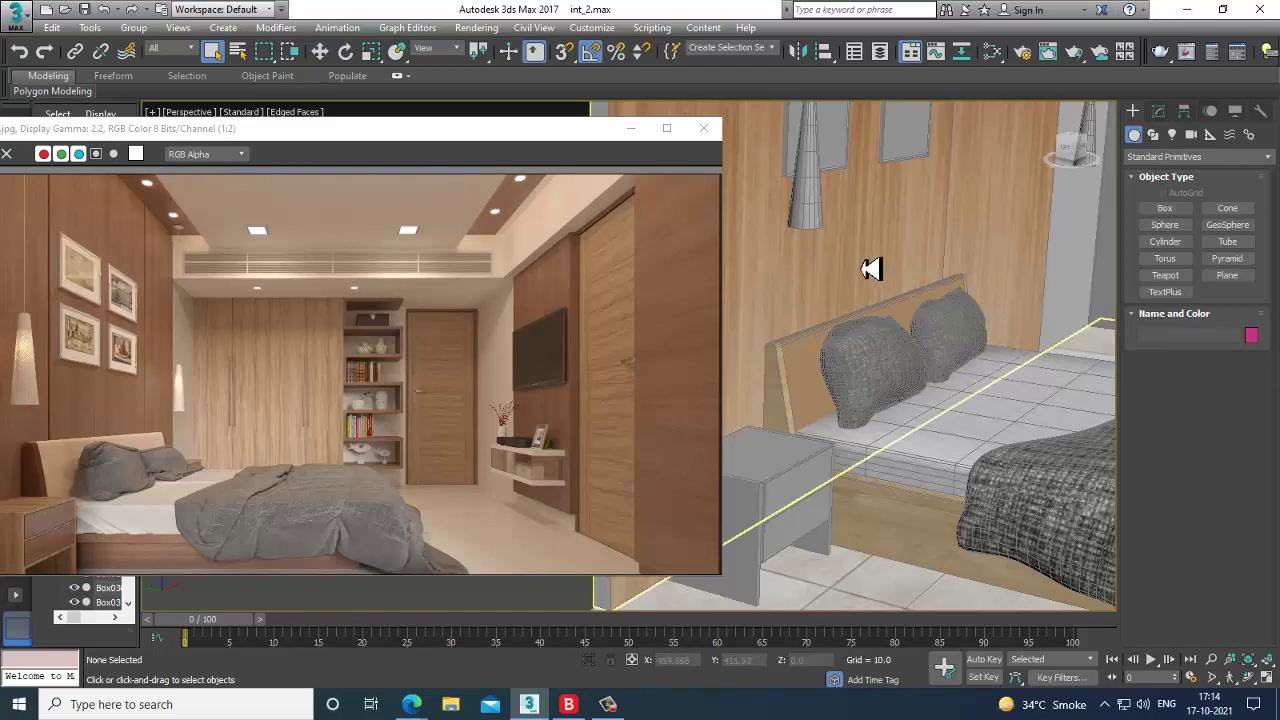
scroll(898, 332, "up", 10)
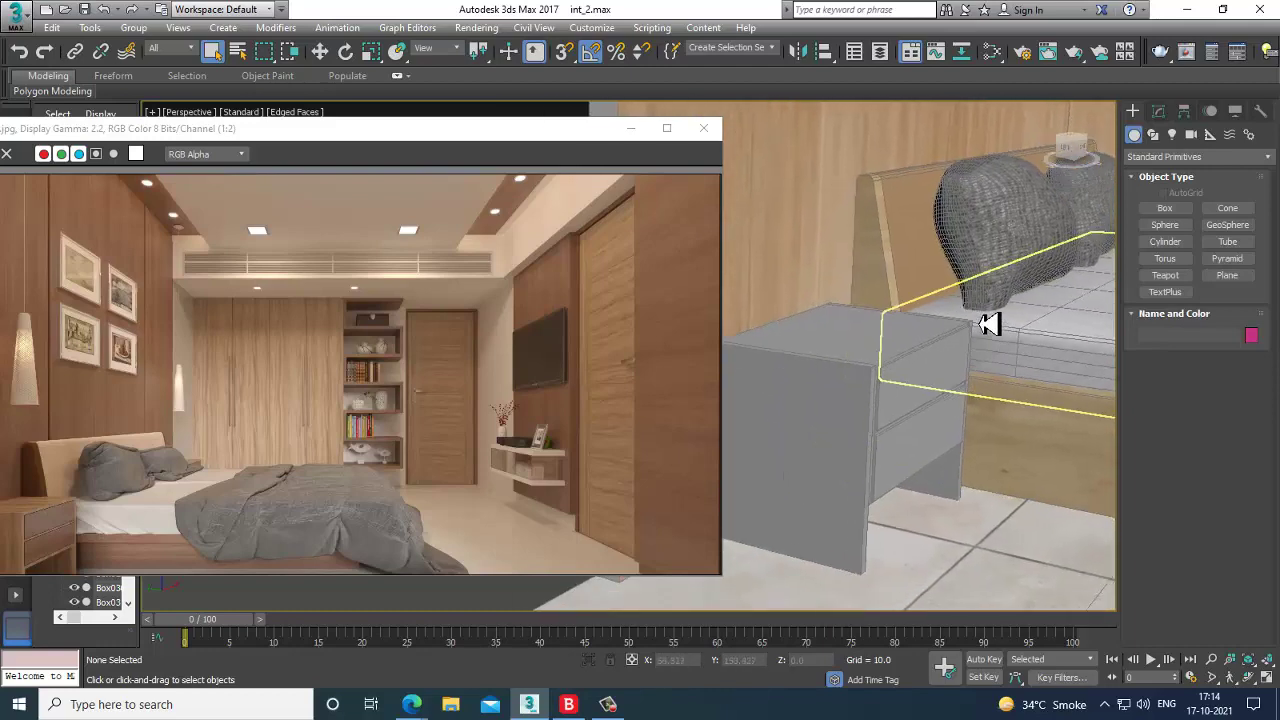
Select the bedside table and compare it with the enlarged bedside table in the reference image.
left_click(777, 442)
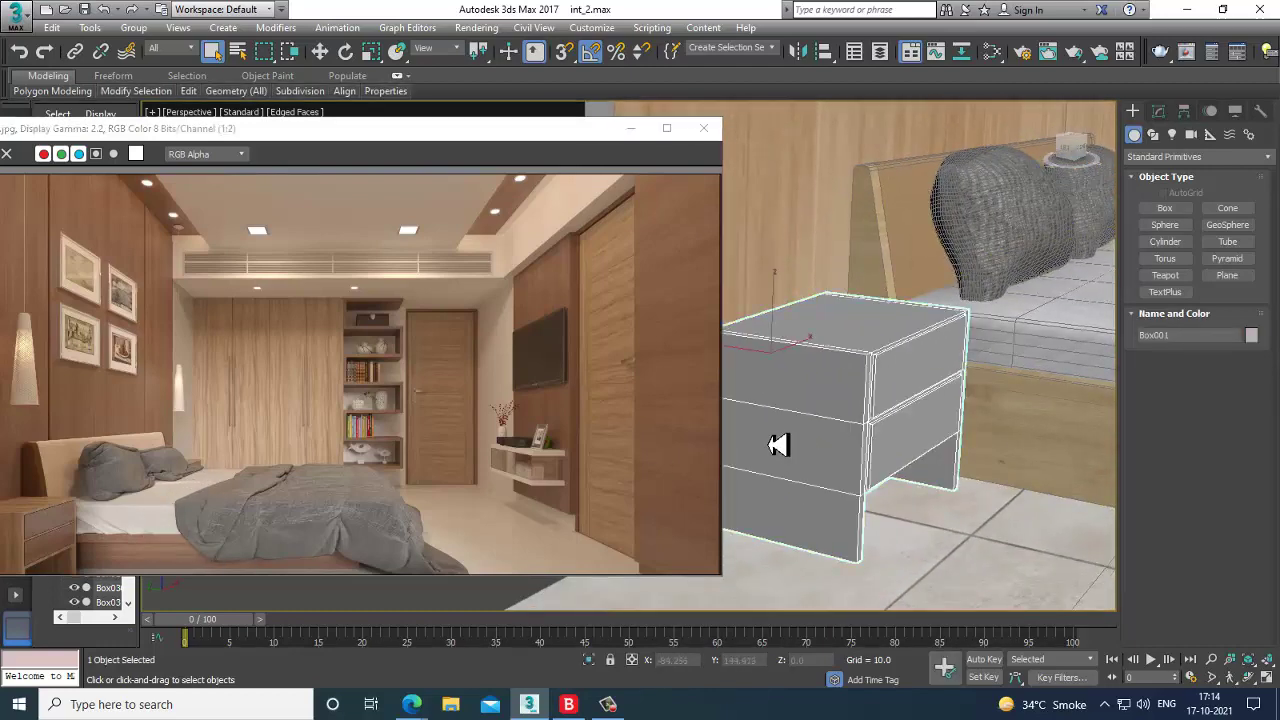
scroll(60, 527, "up", 2)
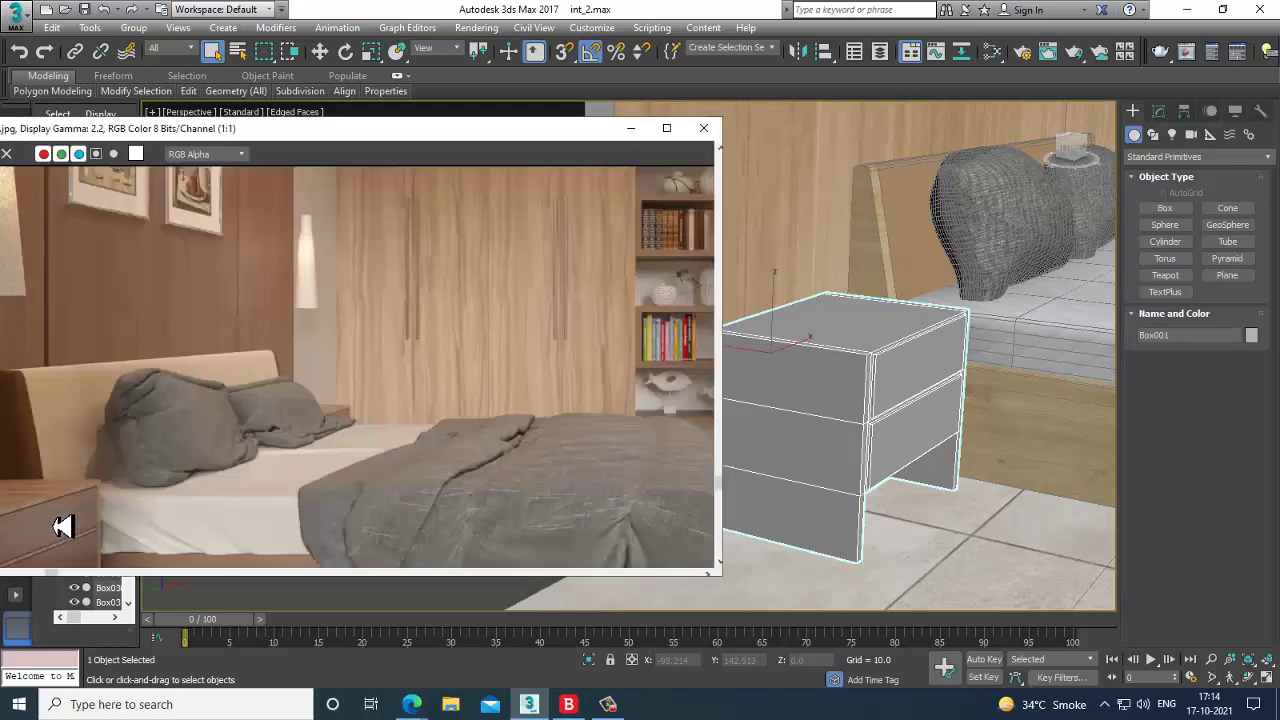
scroll(296, 435, "up", 1)
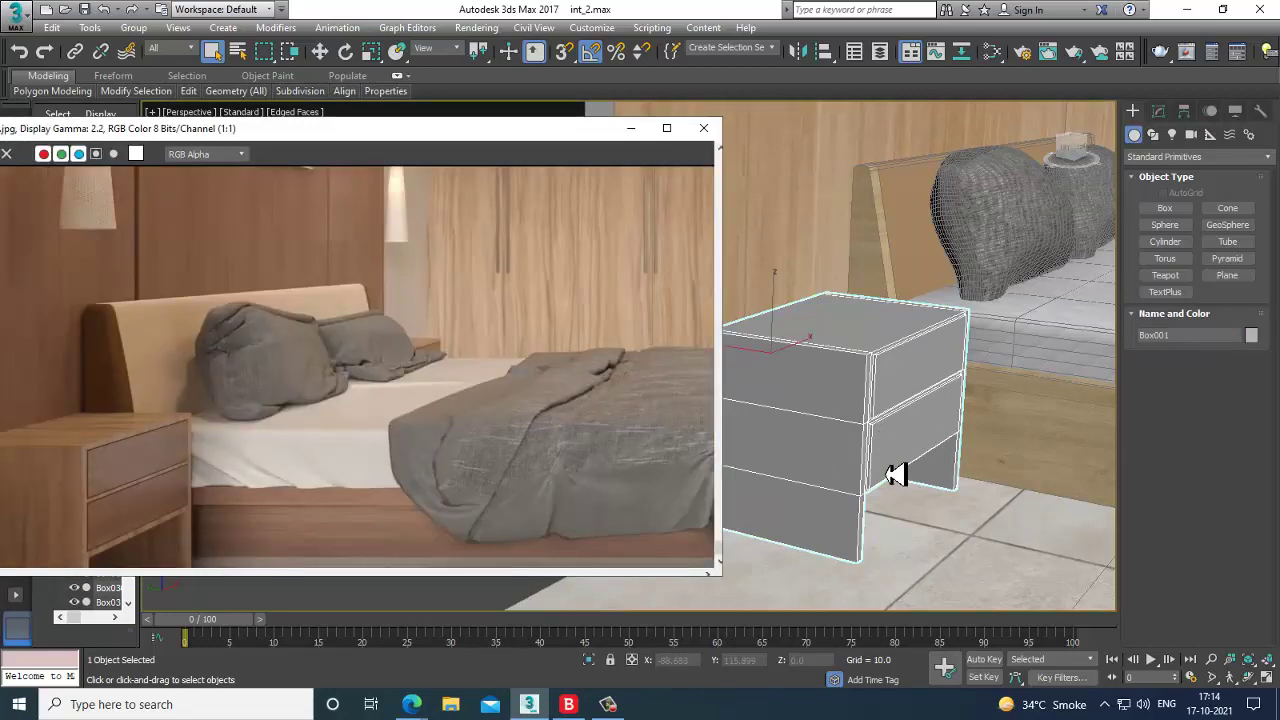
middle_click_drag(907, 438, 963, 438, "alt")
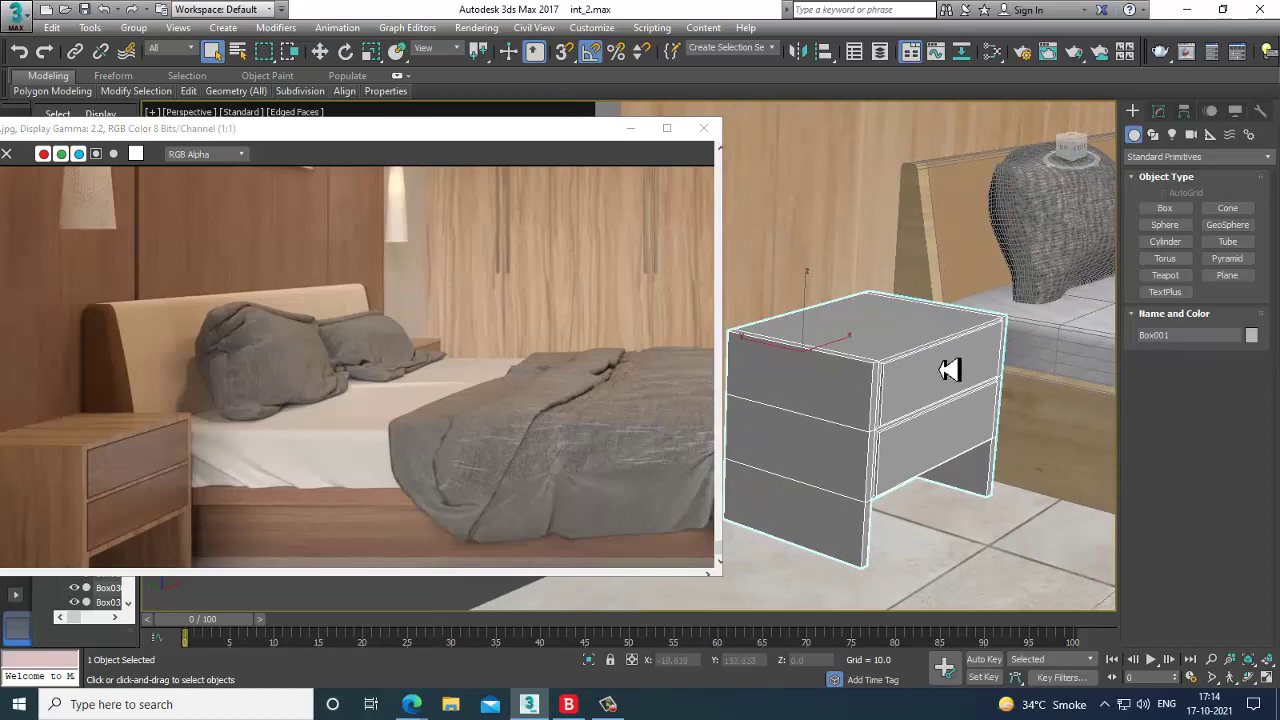
scroll(957, 355, "down", 3)
middle_click_drag(966, 343, 789, 443, "alt")
scroll(789, 443, "down", 2)
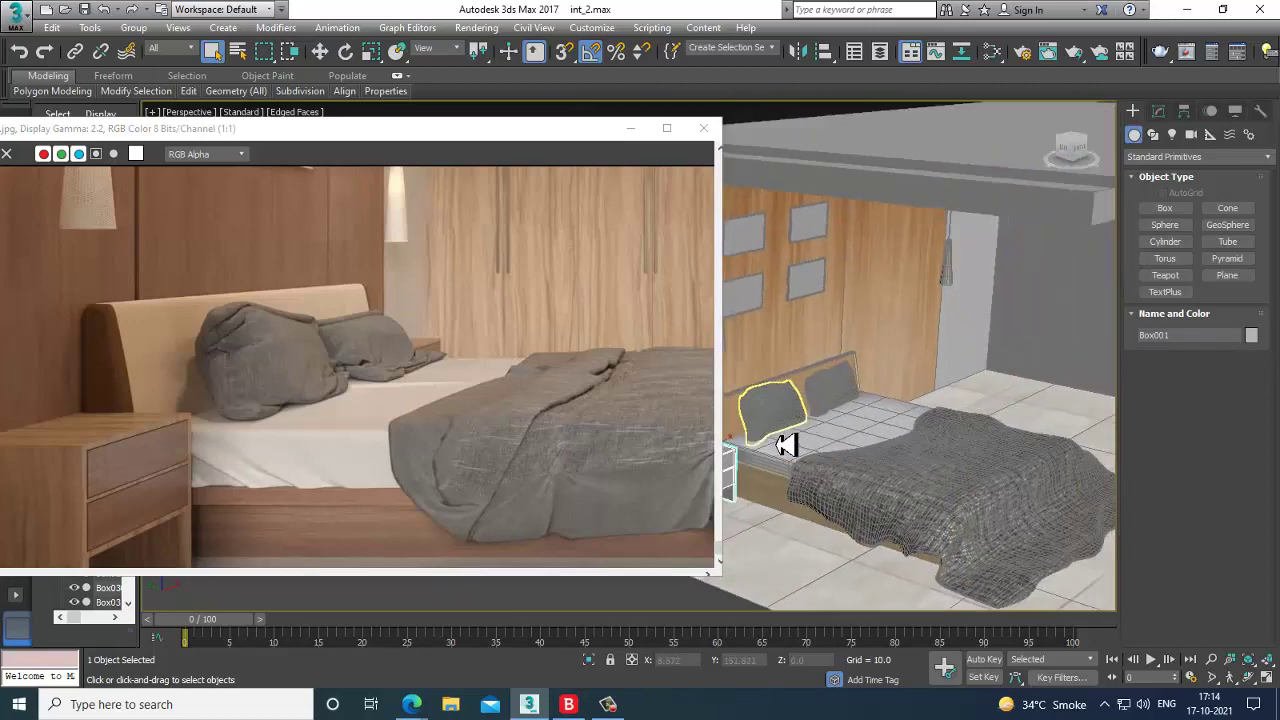
Create a new VRayMtl in an empty area of the material graph and name it side table.
key("m")
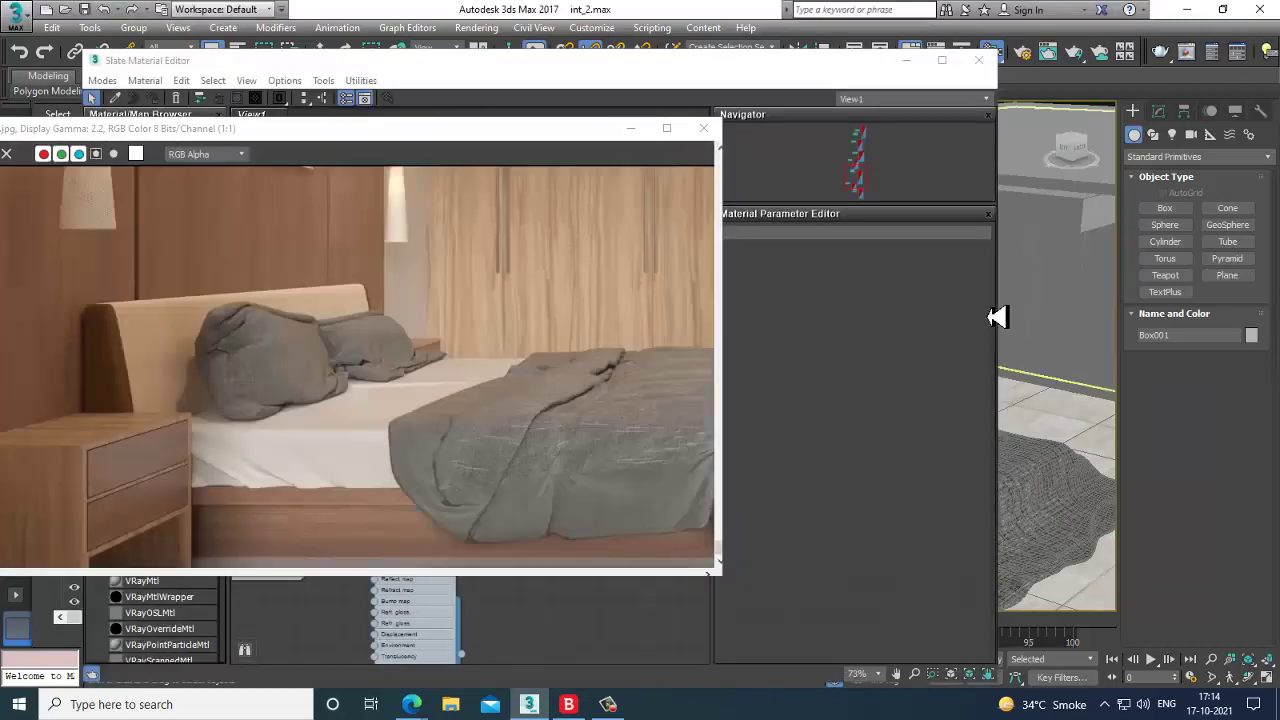
left_click(447, 70)
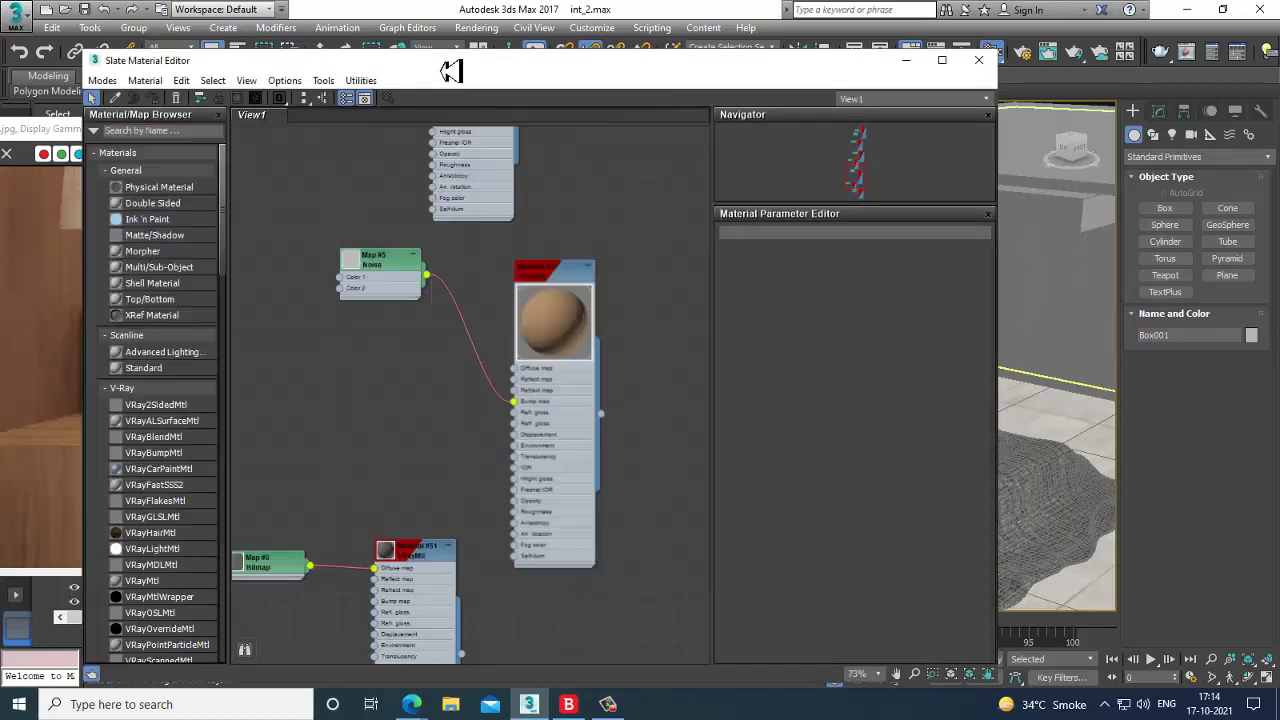
middle_click_drag(495, 508, 543, 270)
middle_click_drag(500, 545, 494, 303)
middle_click_drag(468, 568, 470, 388)
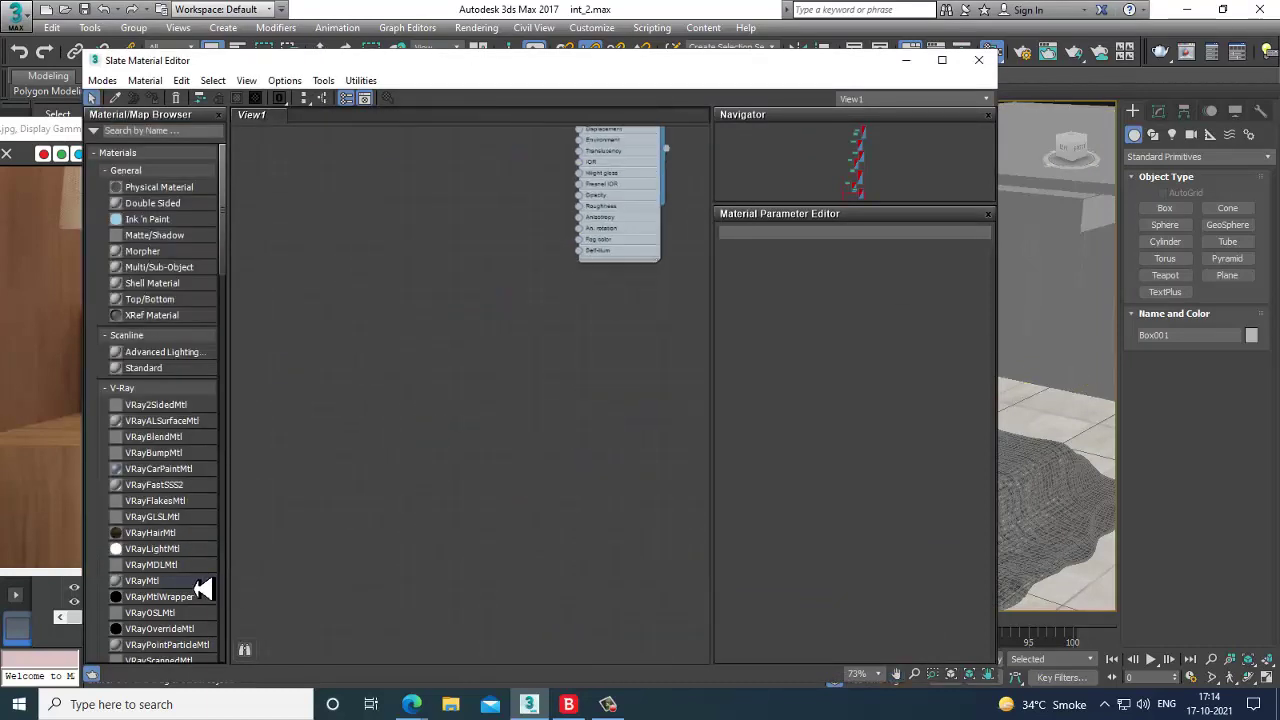
left_click_drag(142, 580, 382, 345)
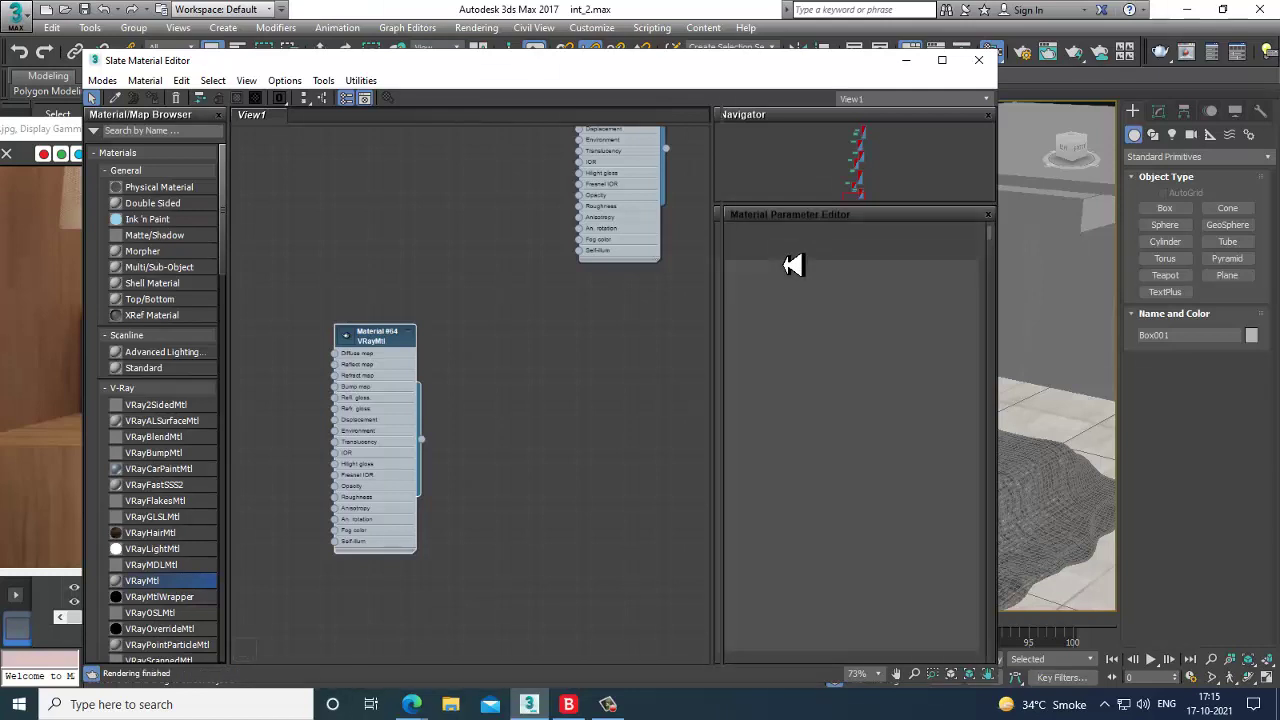
left_click(805, 232)
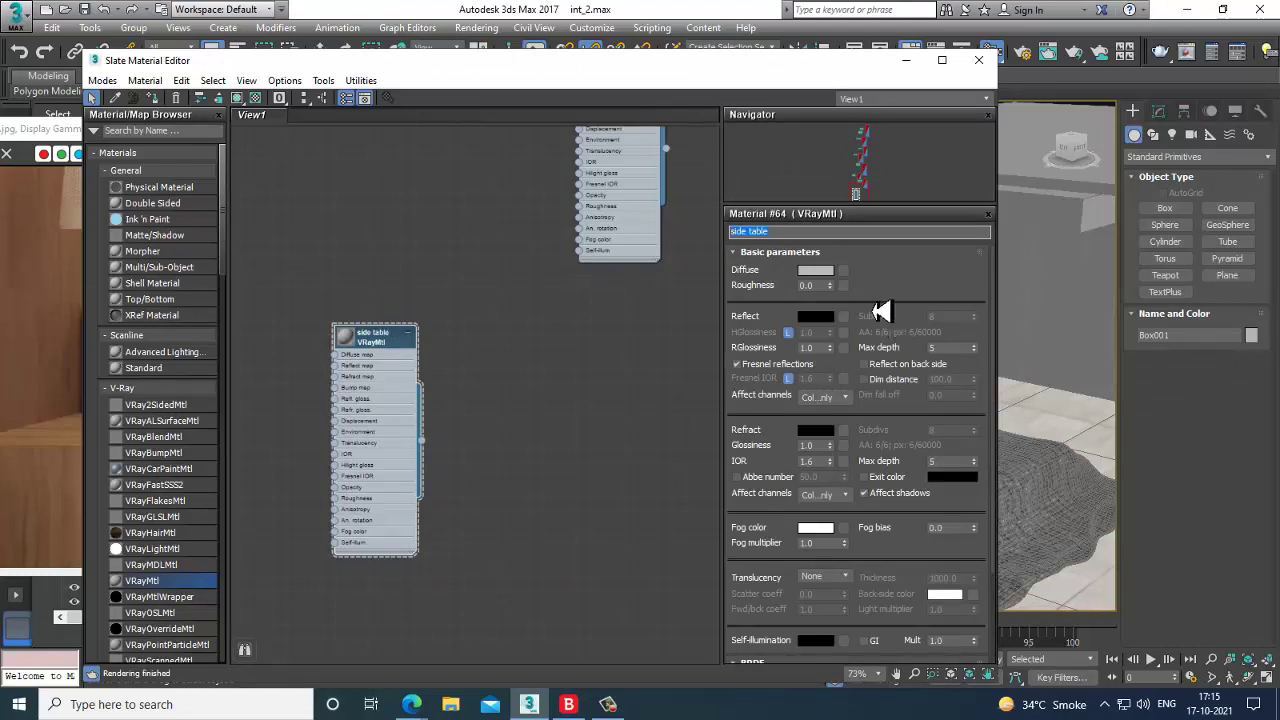
Load the wood bitmap "30-309228_beauti... (1)" from D:\October 2021\inteee\Texture as the side table material's diffuse map.
left_click(841, 285)
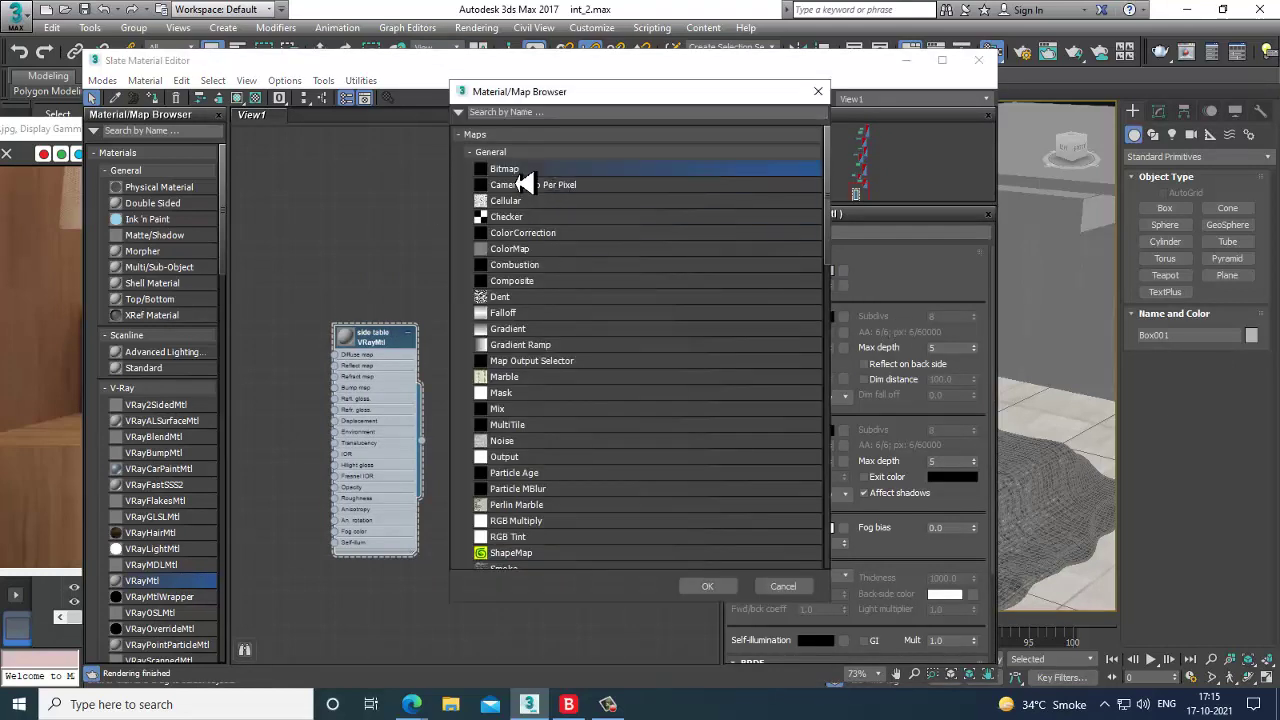
double_click(527, 172)
left_click(56, 250)
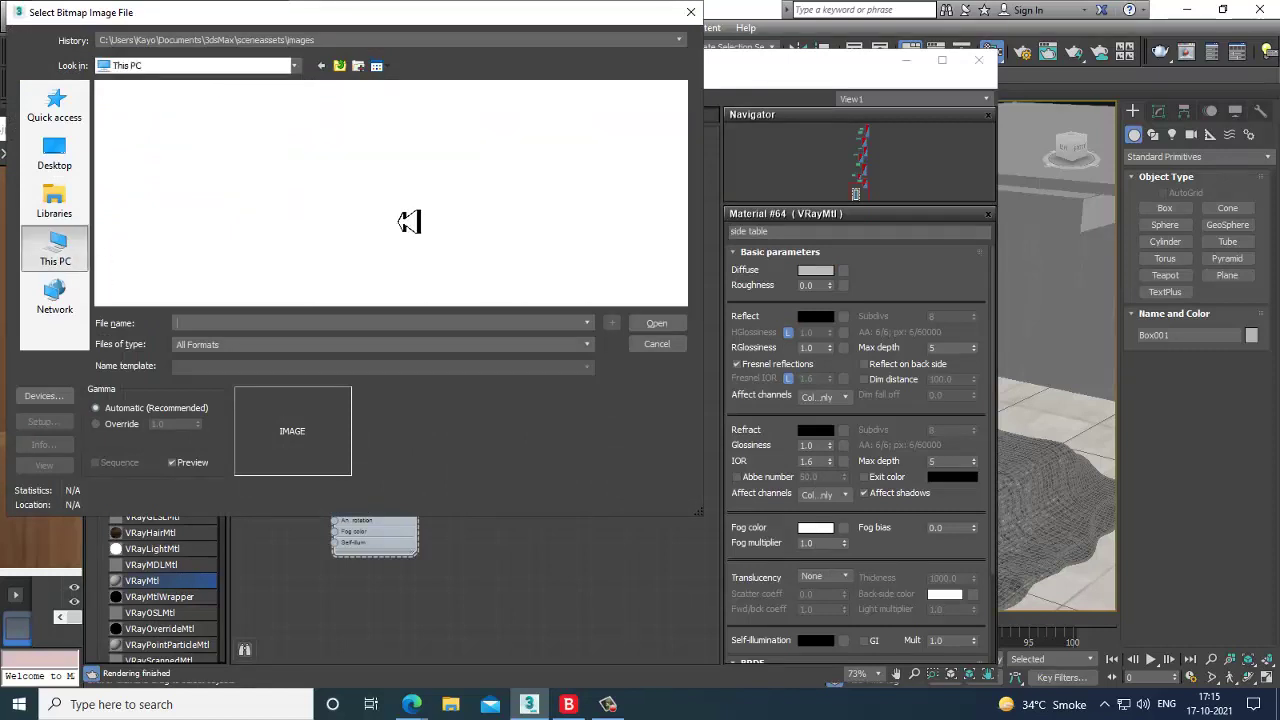
double_click(358, 277)
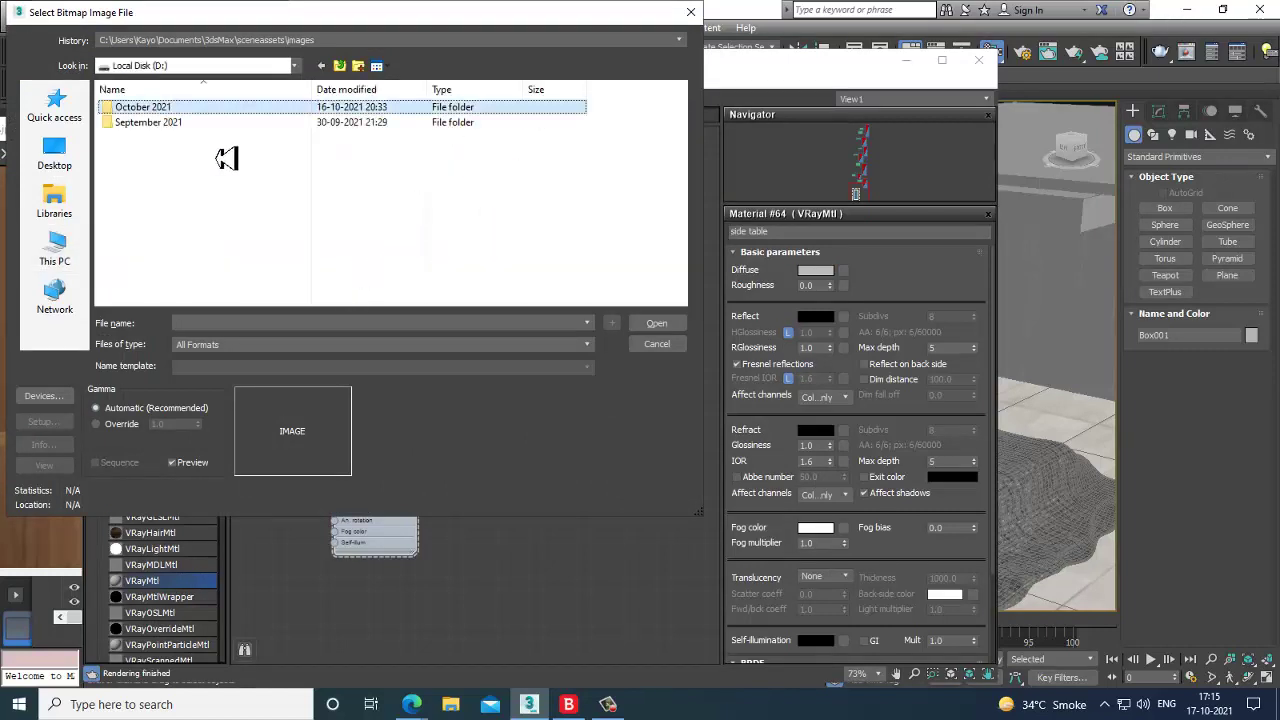
double_click(191, 118)
scroll(263, 130, "down", 5)
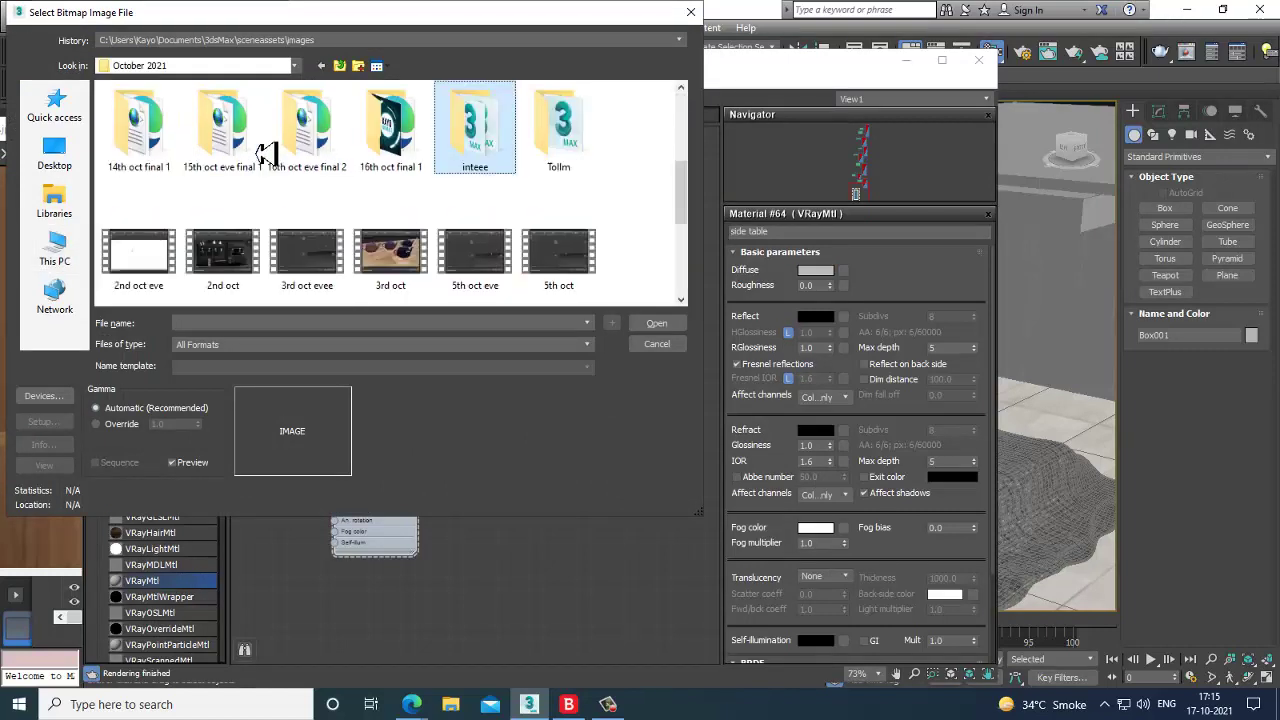
double_click(495, 132)
double_click(137, 155)
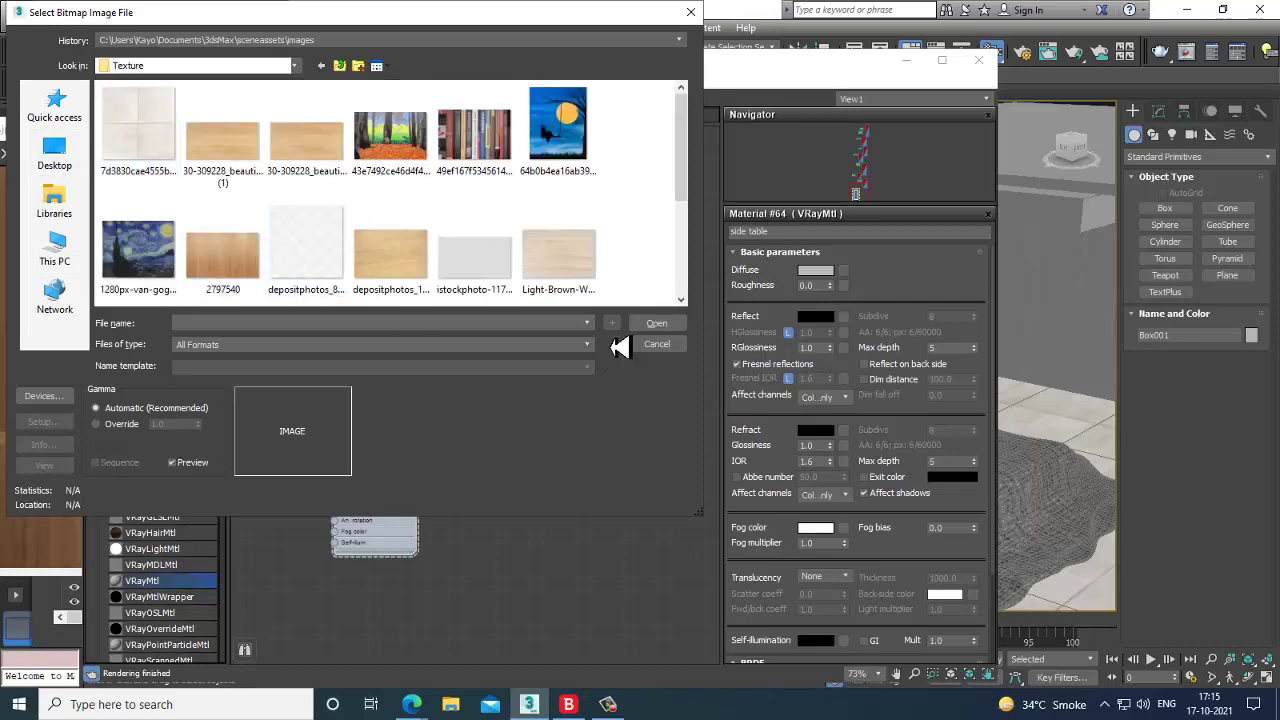
left_click(222, 250)
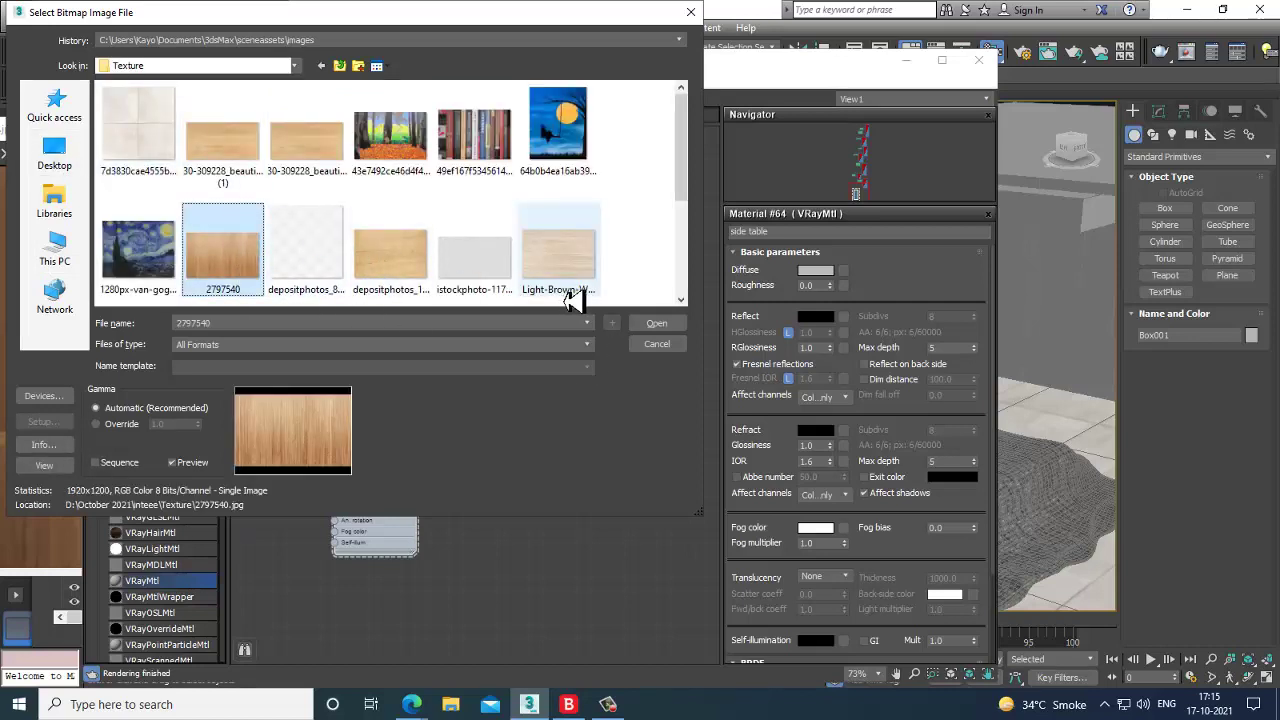
left_click_drag(340, 35, 625, 204)
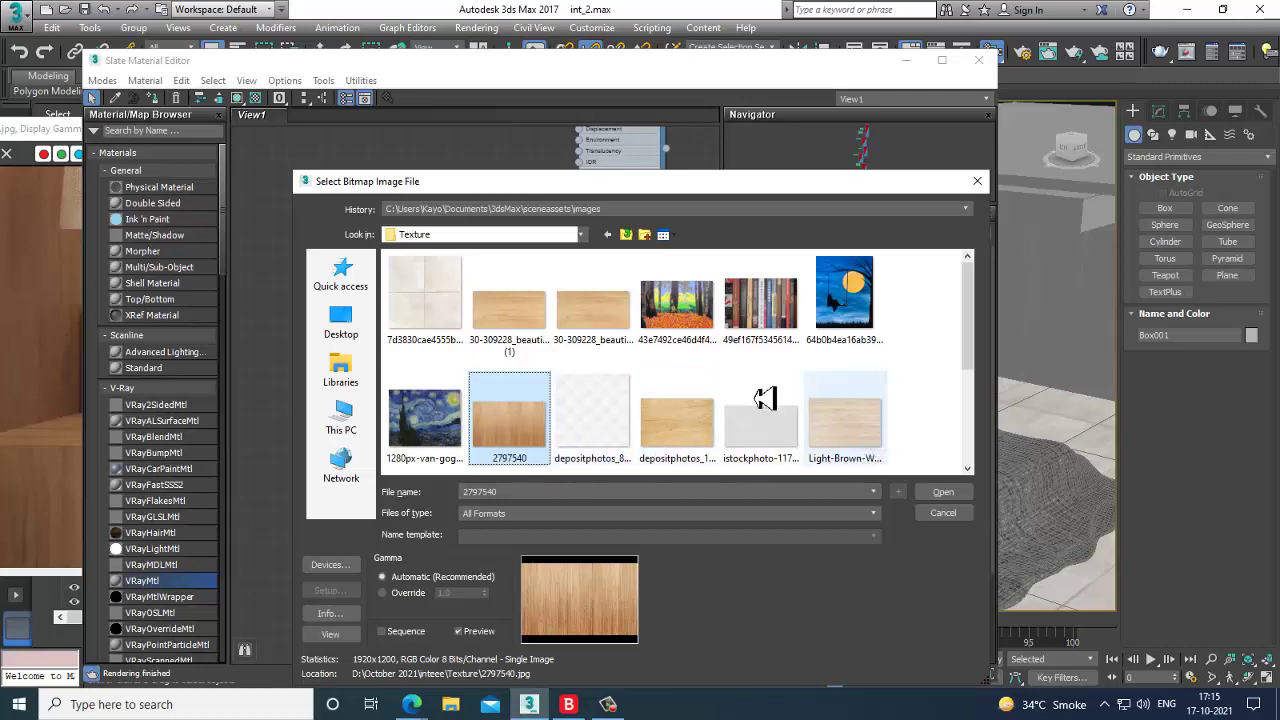
double_click(508, 320)
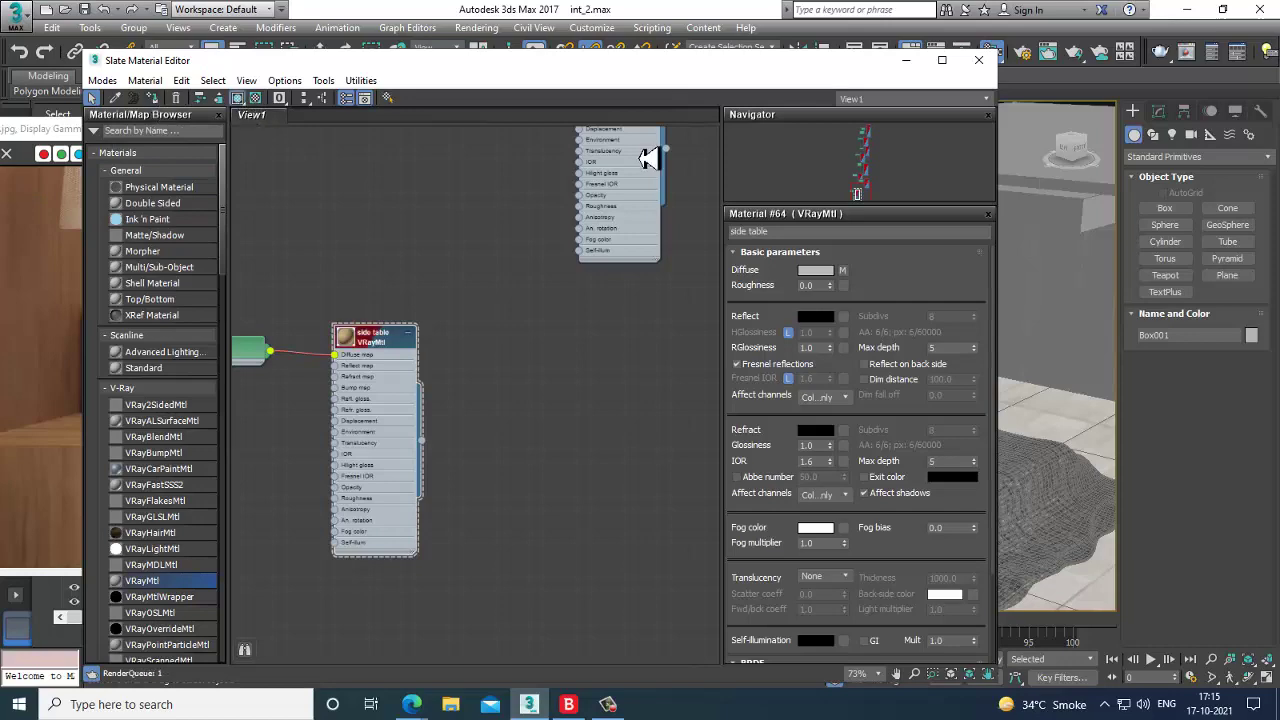
Apply the side table material to the bedside table and check its wood texture in the scene.
left_click(906, 60)
middle_click_drag(682, 418, 672, 421)
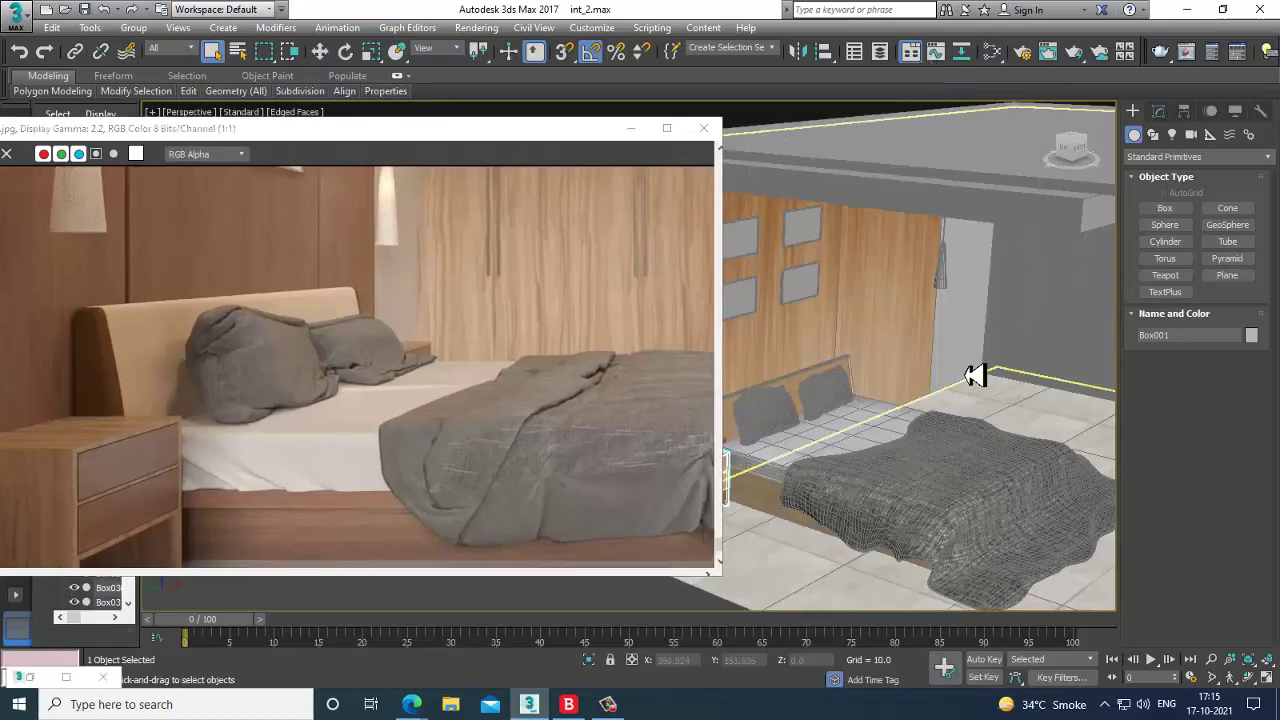
middle_click_drag(974, 374, 1040, 357, "alt")
left_click(860, 331)
mouse_move(949, 434)
middle_mouse_down("alt")
mouse_move(916, 419)
mouse_move(966, 421)
middle_mouse_up("alt")
scroll(916, 419, "up", 2)
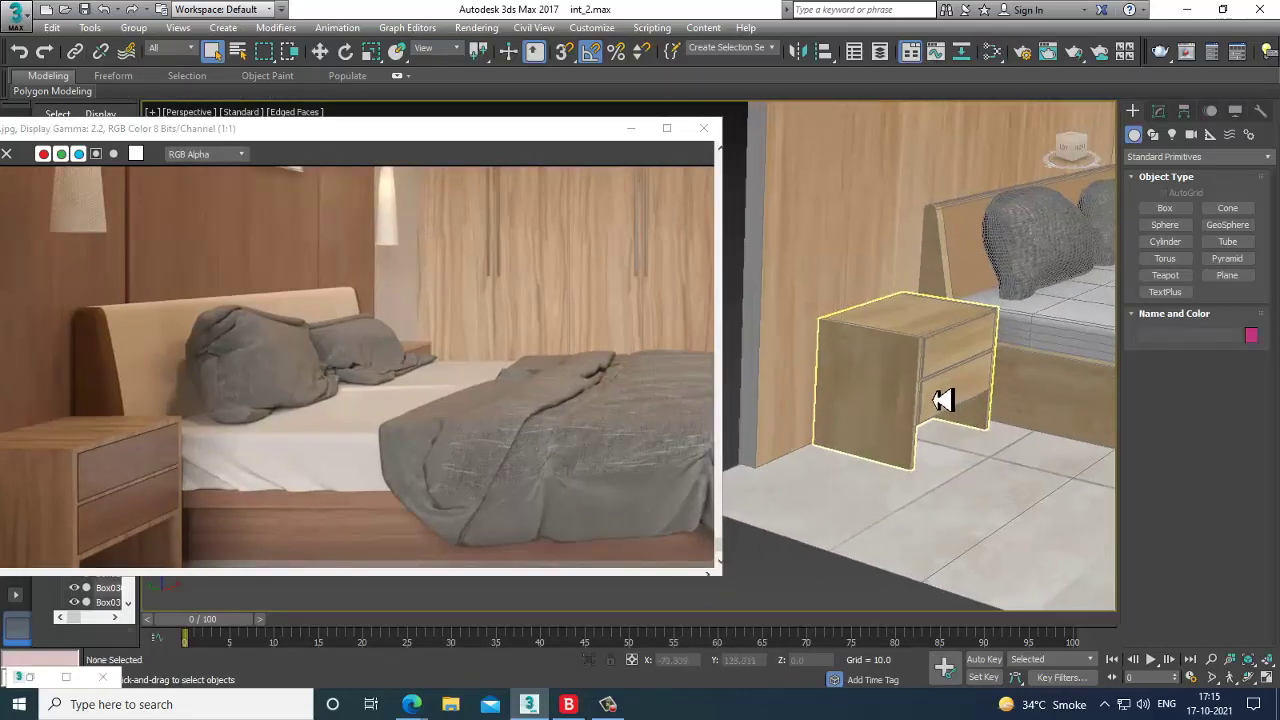
scroll(940, 392, "up", 2)
Add a UVW Map modifier to the bedside table and set its mapping to Box.
left_click(886, 340)
middle_click_drag(1048, 384, 995, 412, "alt")
scroll(1006, 400, "up", 2)
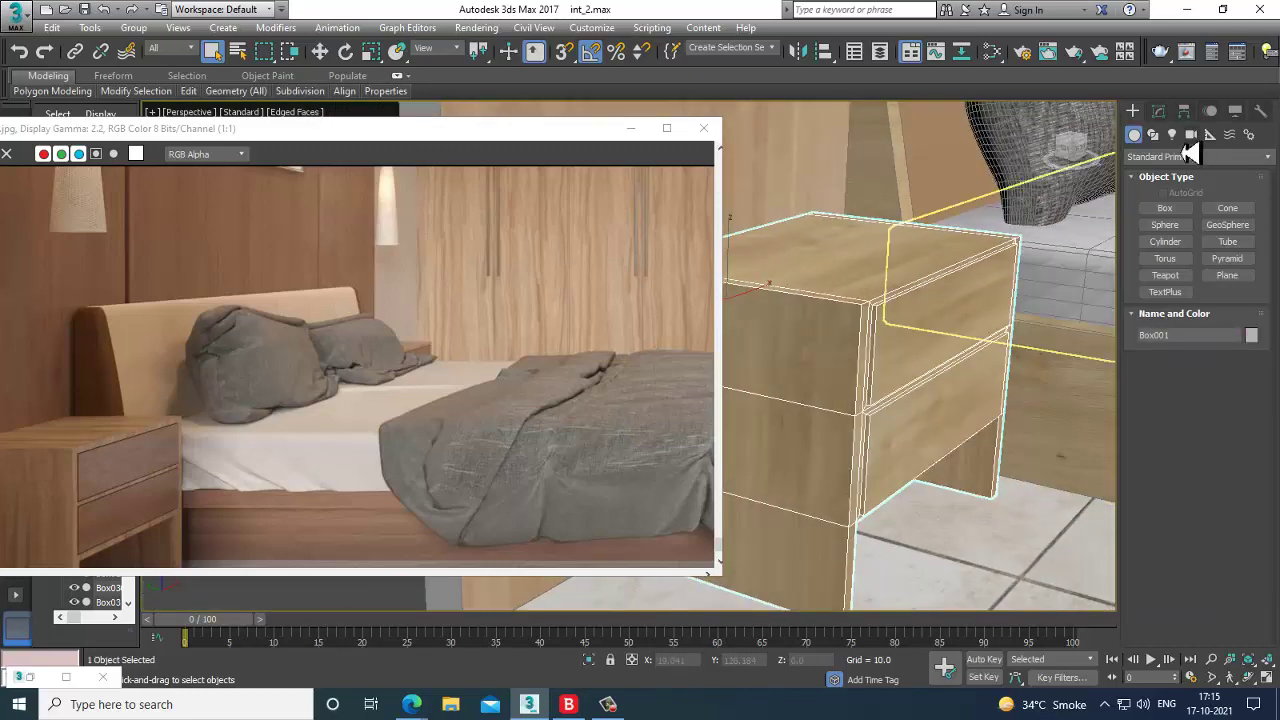
left_click(1158, 111)
left_click(1180, 163)
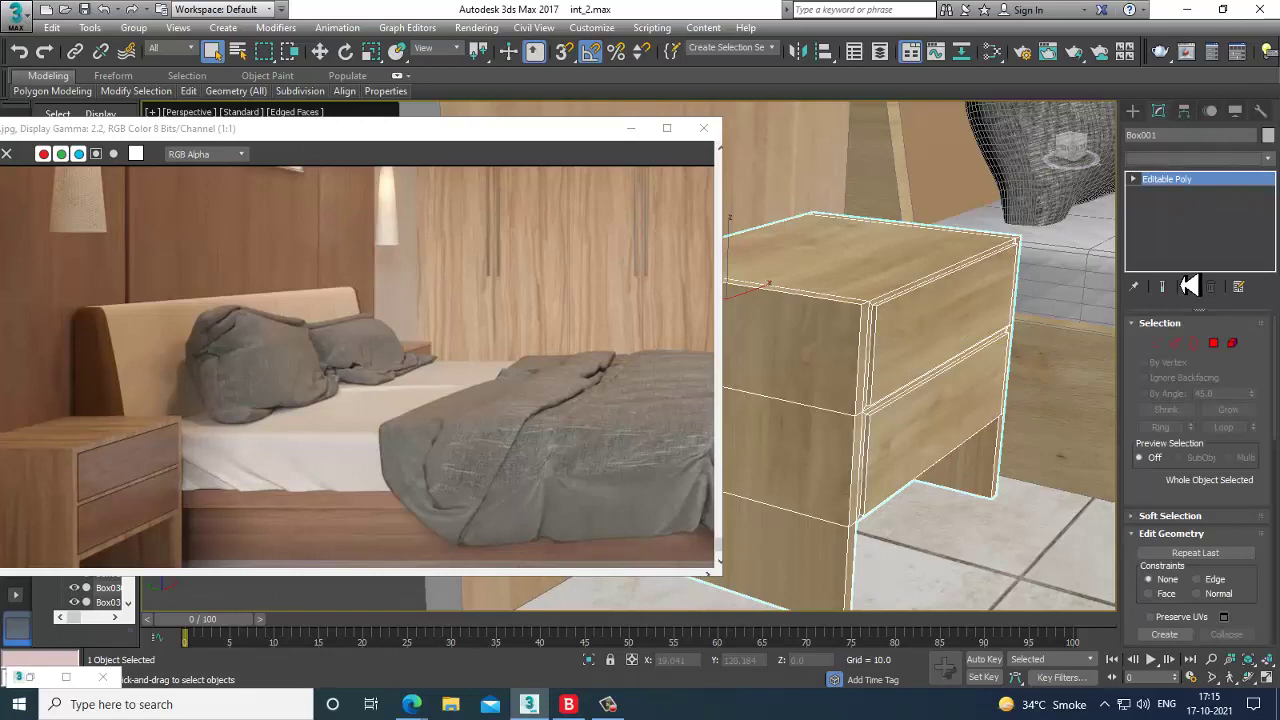
key("u")
scroll(1183, 273, "down", 4)
left_click(1160, 515)
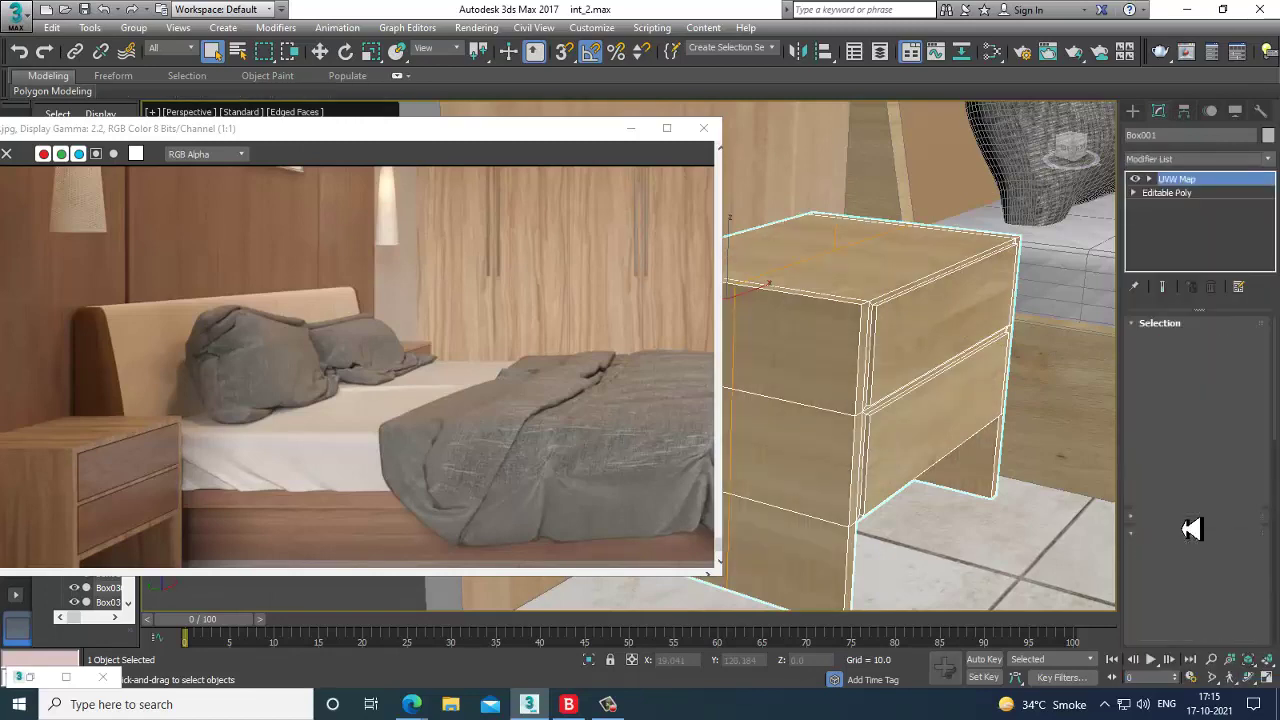
left_click(1168, 415)
middle_click_drag(937, 389, 926, 336, "alt")
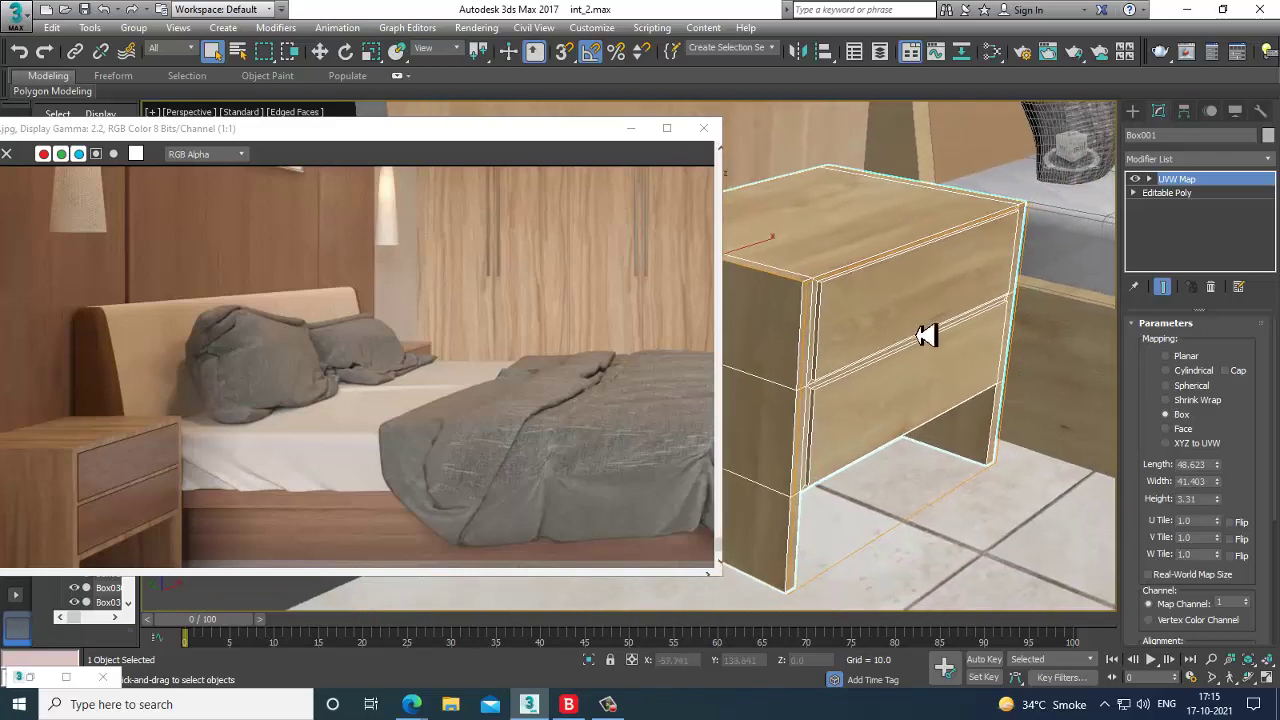
Add a Noise map to the material graph and connect it to the side table material's bump map.
key("m")
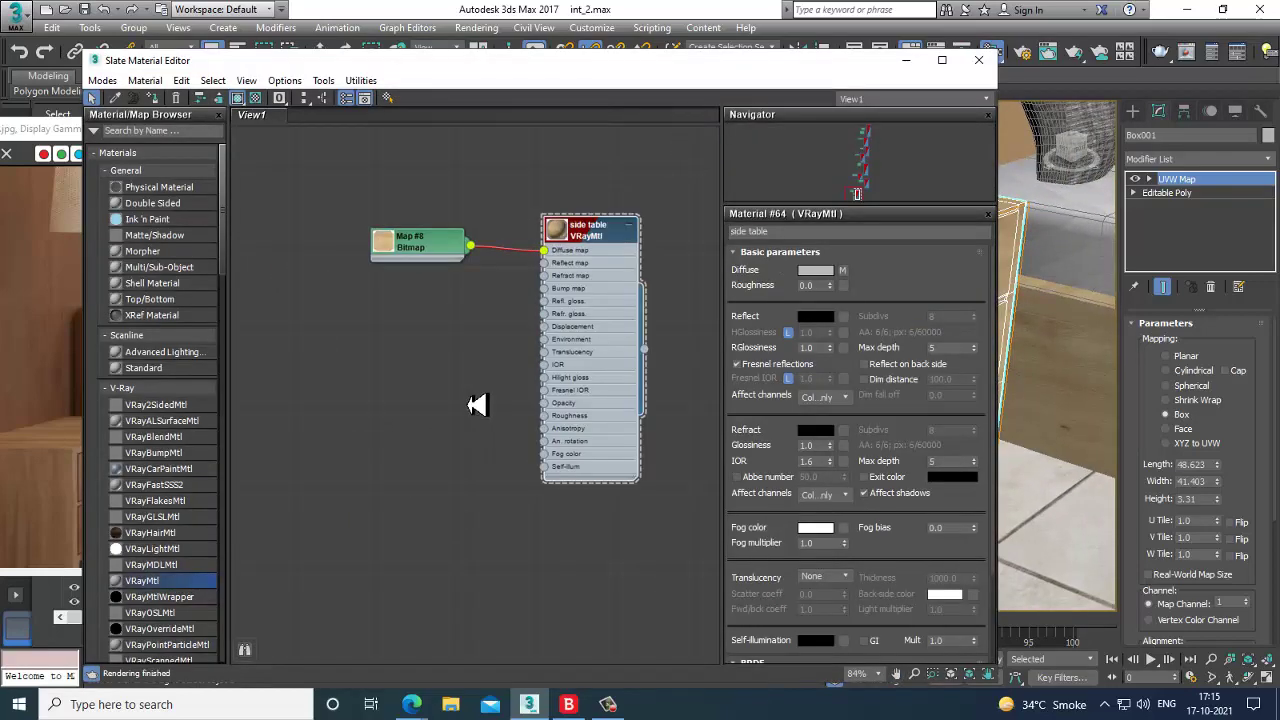
middle_click_drag(478, 405, 447, 381)
scroll(428, 383, "up", 1)
left_click_drag(224, 248, 228, 428)
left_click_drag(125, 356, 524, 248)
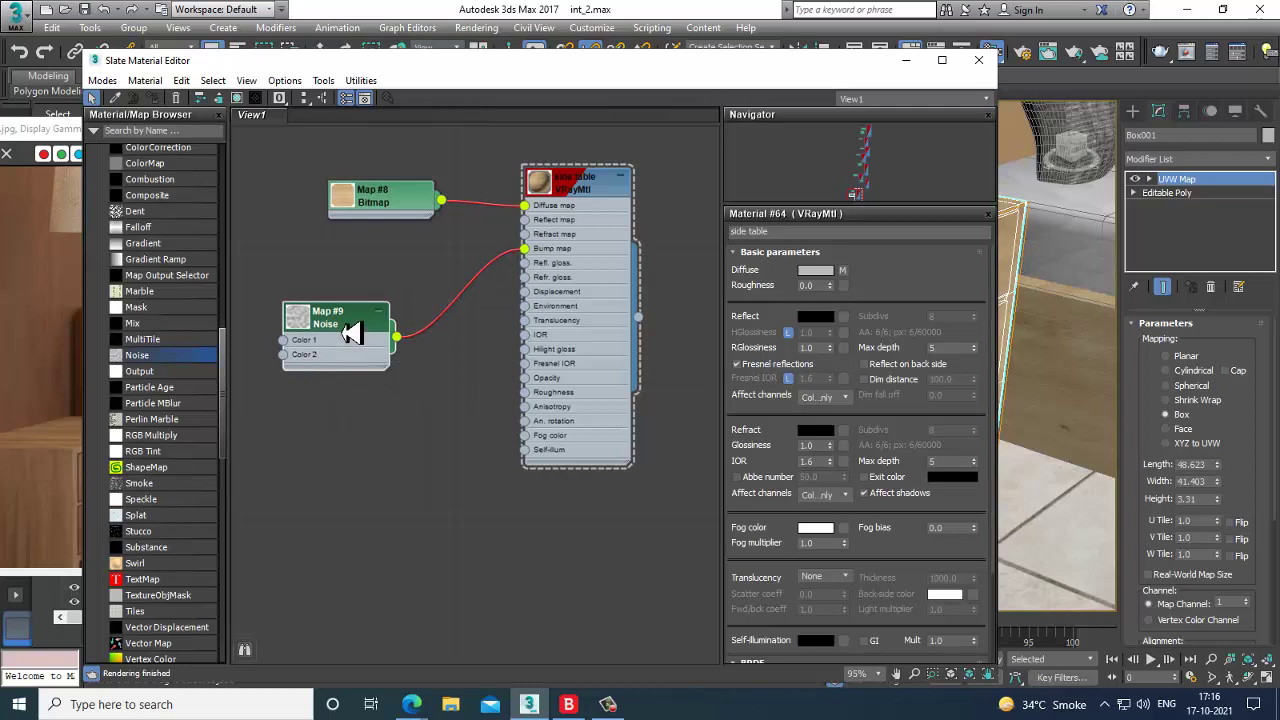
Set the bump Noise map's type to Fractal and its size to 0.2, and return to the scene.
double_click(352, 322)
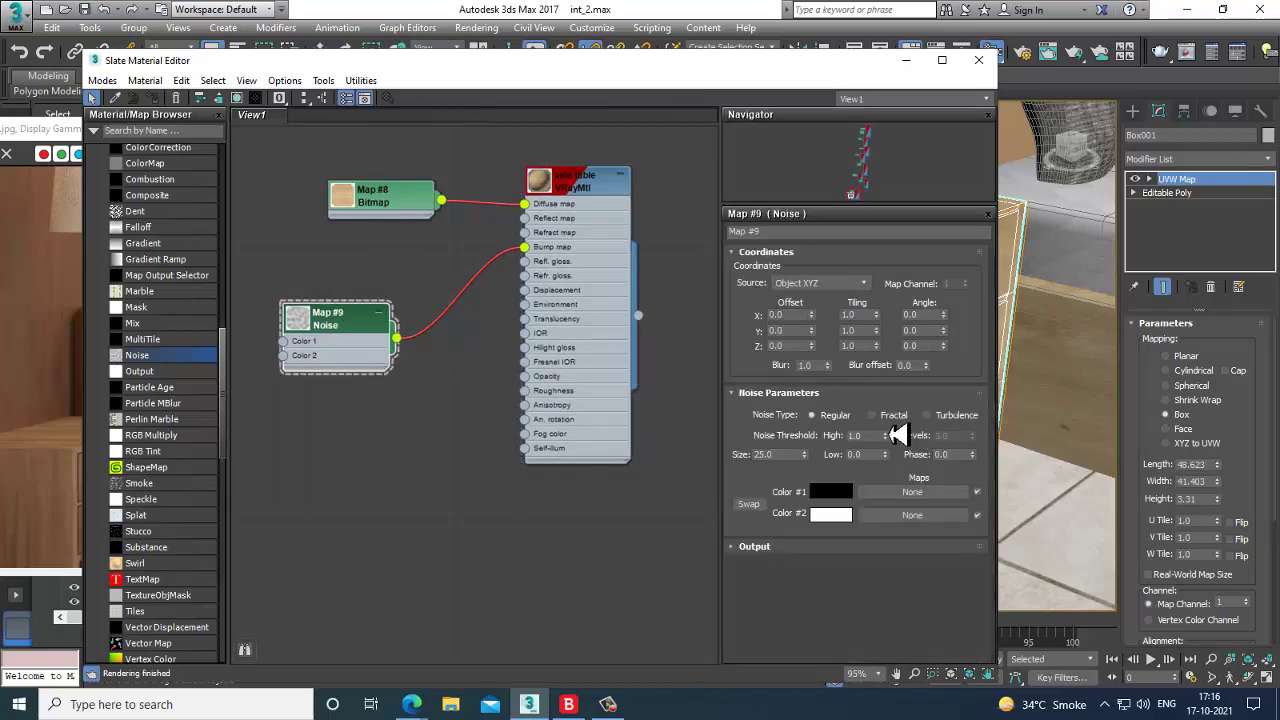
double_click(772, 454)
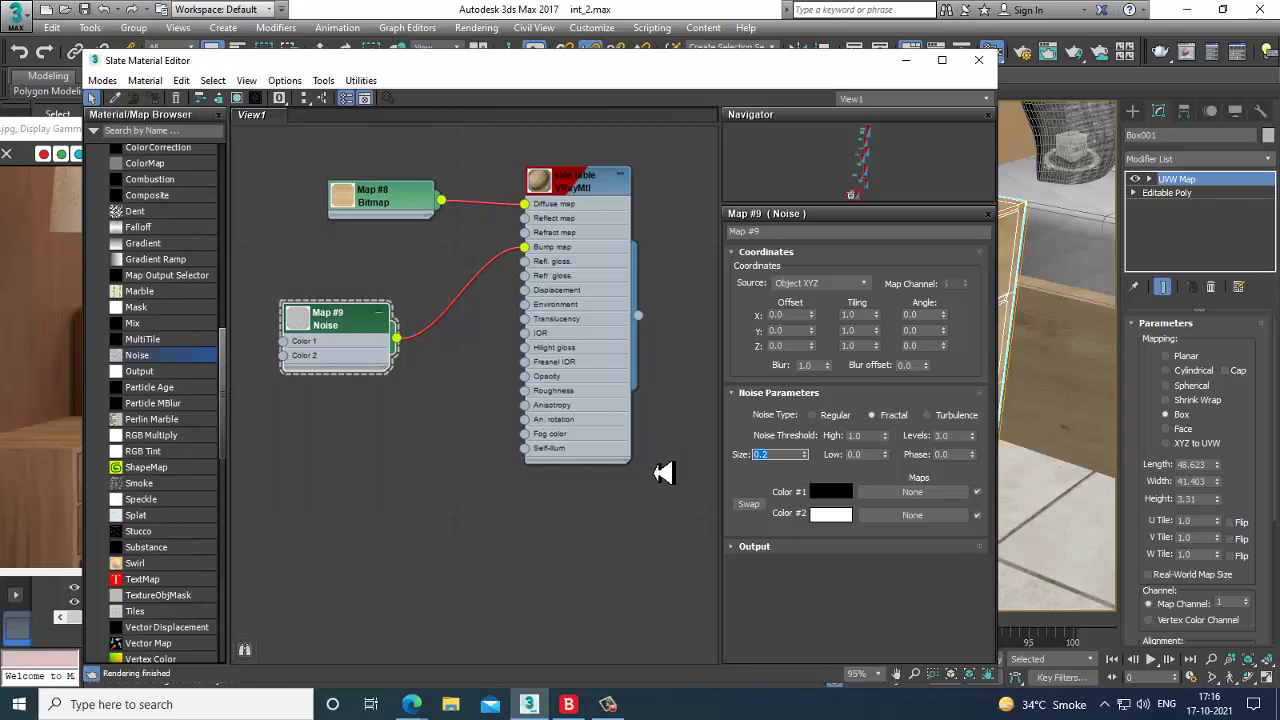
left_click(905, 60)
scroll(915, 407, "down", 5)
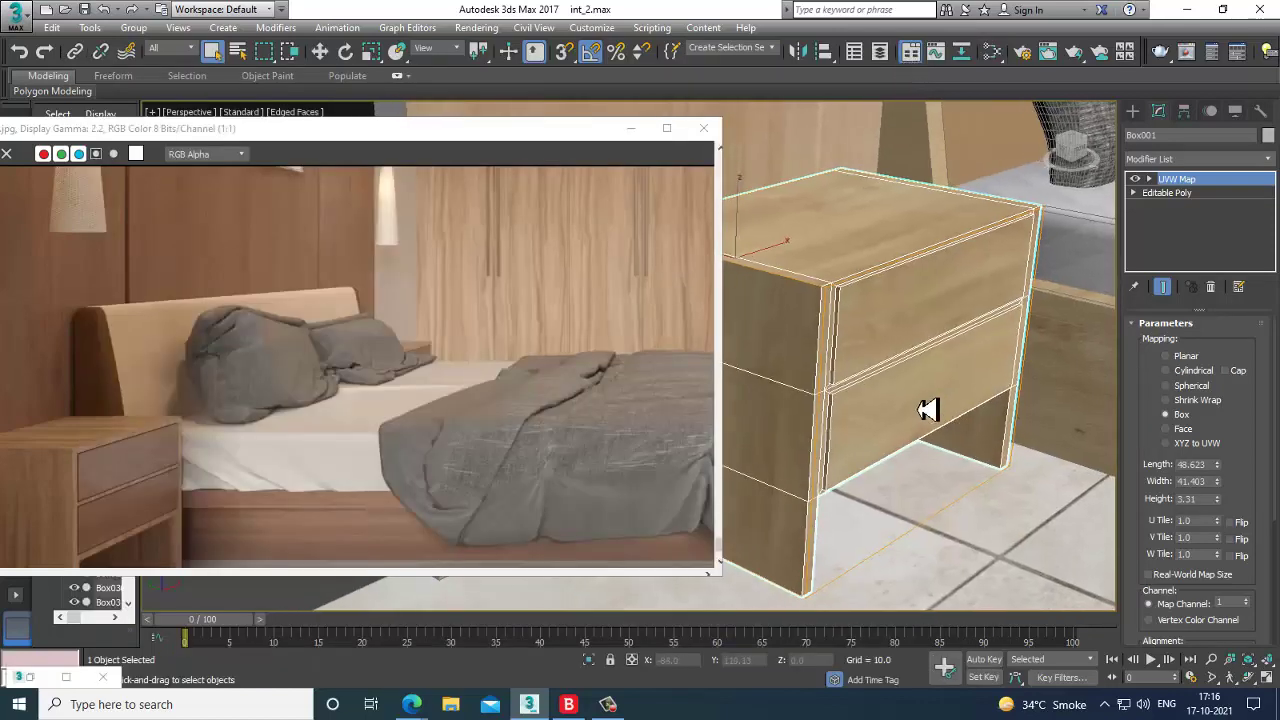
scroll(915, 407, "down", 8)
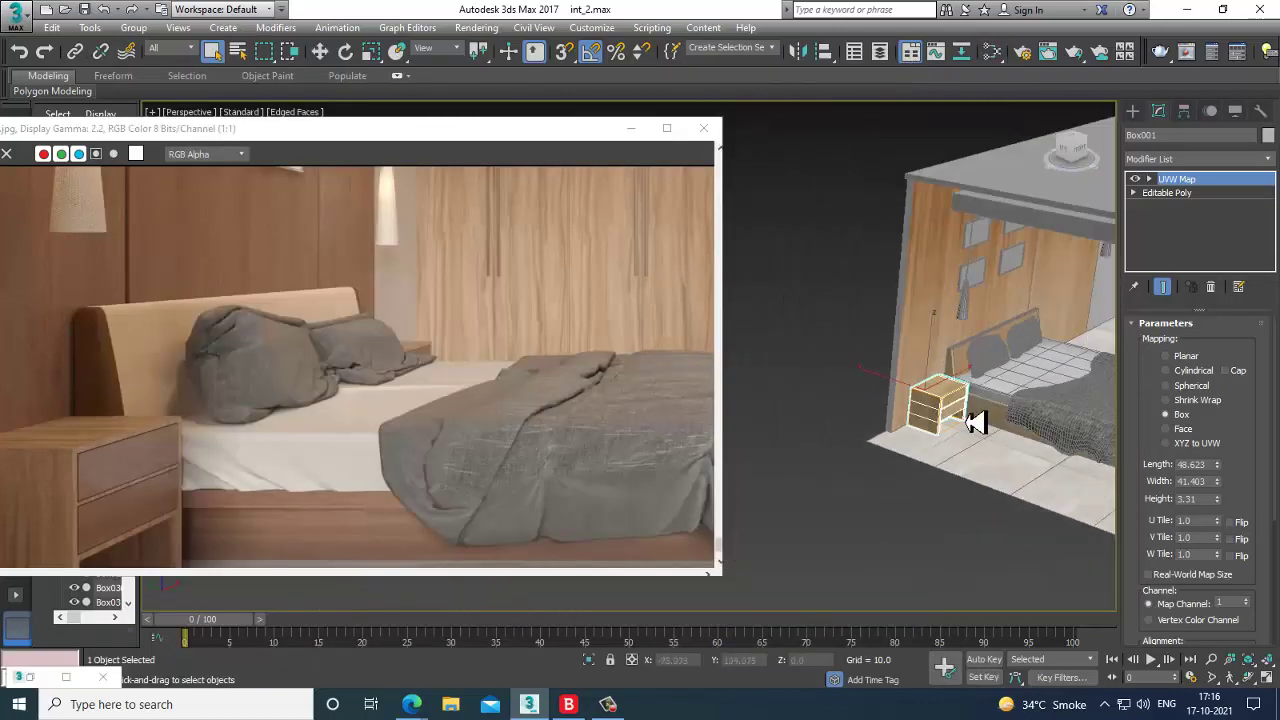
middle_click_drag(915, 419, 951, 477, "alt")
scroll(972, 430, "up", 4)
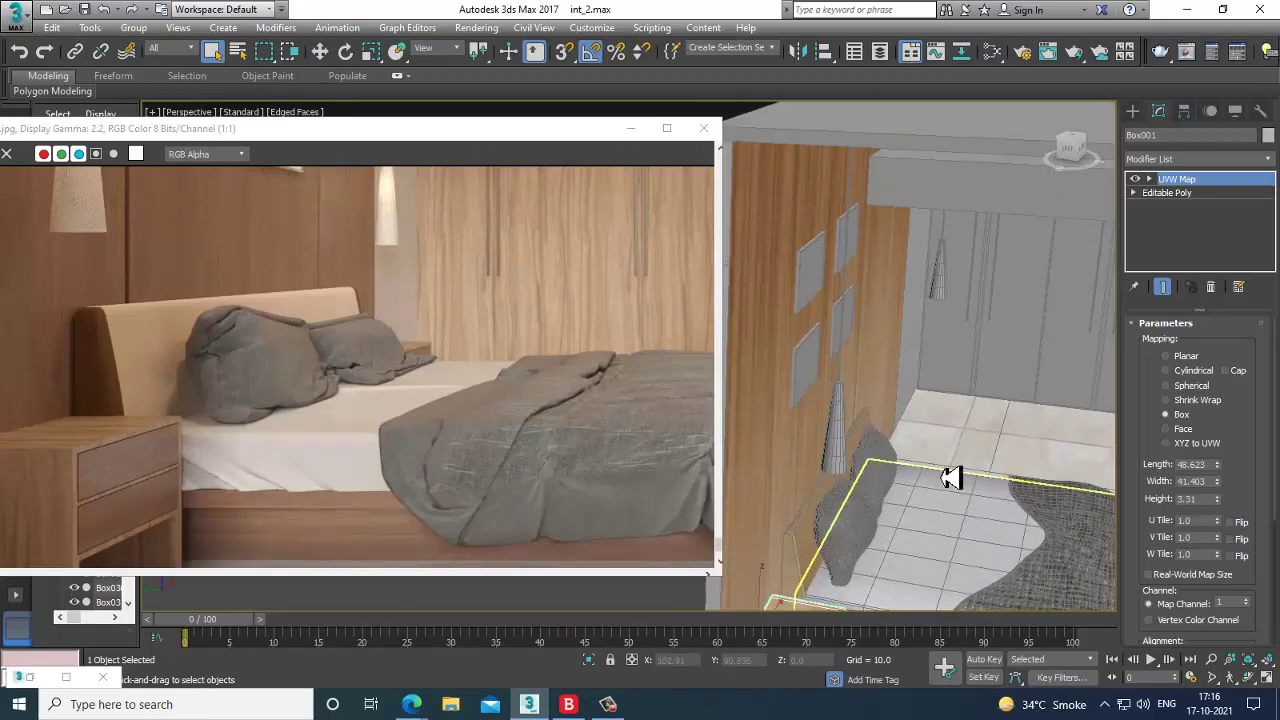
Select both double-door wardrobe units on the wall beside the open shelves.
middle_click_drag(985, 385, 921, 407, "alt")
scroll(951, 434, "up", 5)
scroll(917, 407, "down", 5)
left_click(938, 381)
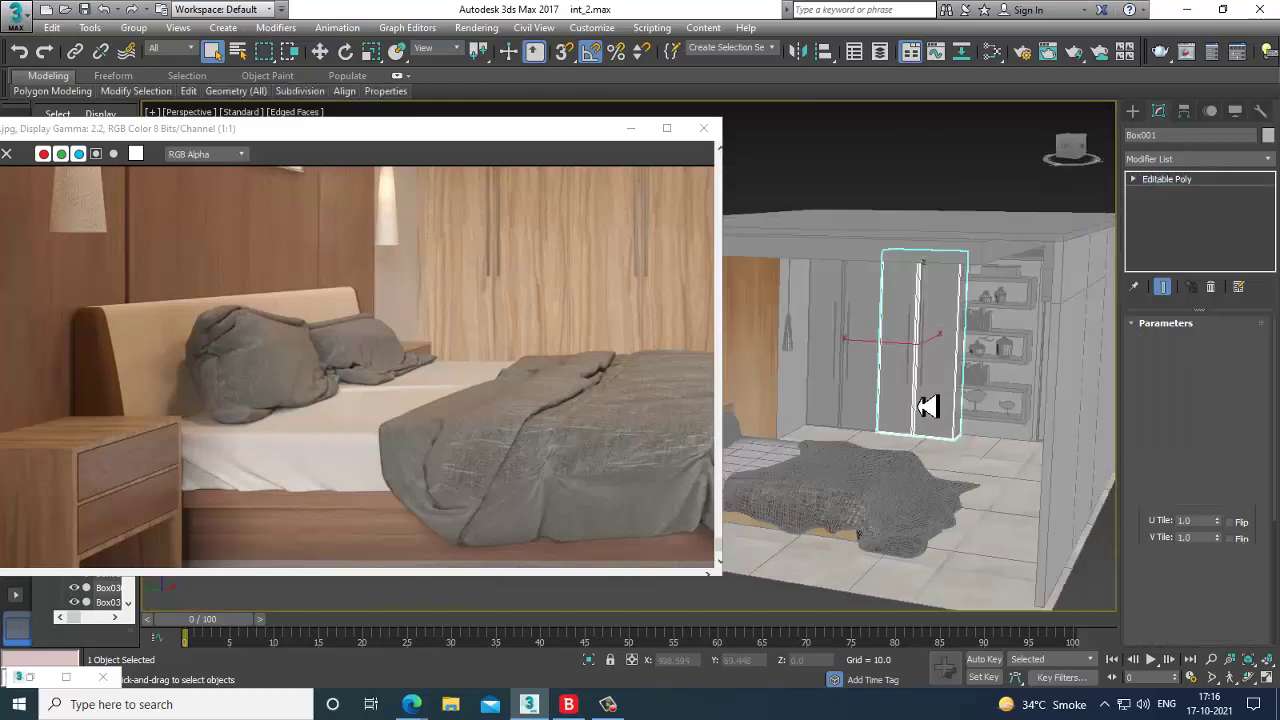
scroll(921, 407, "up", 3)
left_click(855, 368, "ctrl")
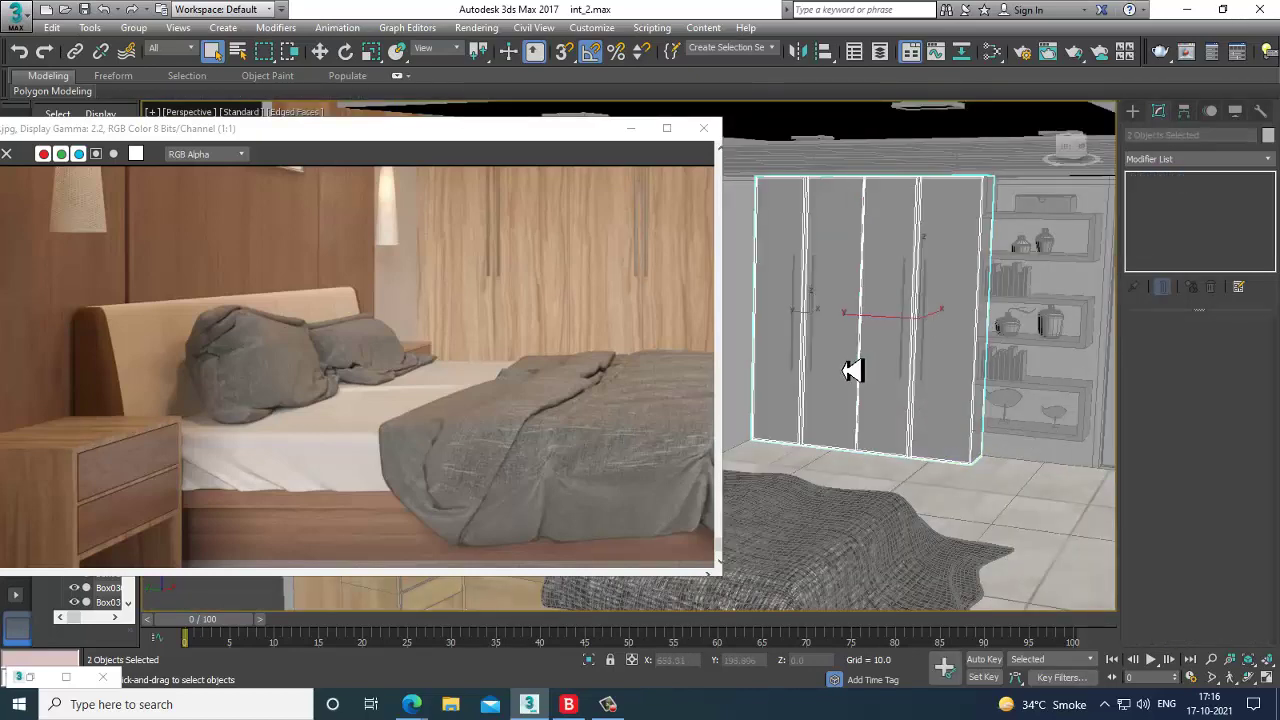
middle_click_drag(984, 421, 988, 421, "alt")
Add a new VRayMtl to the material graph below the side table material and open its parameters.
key("m")
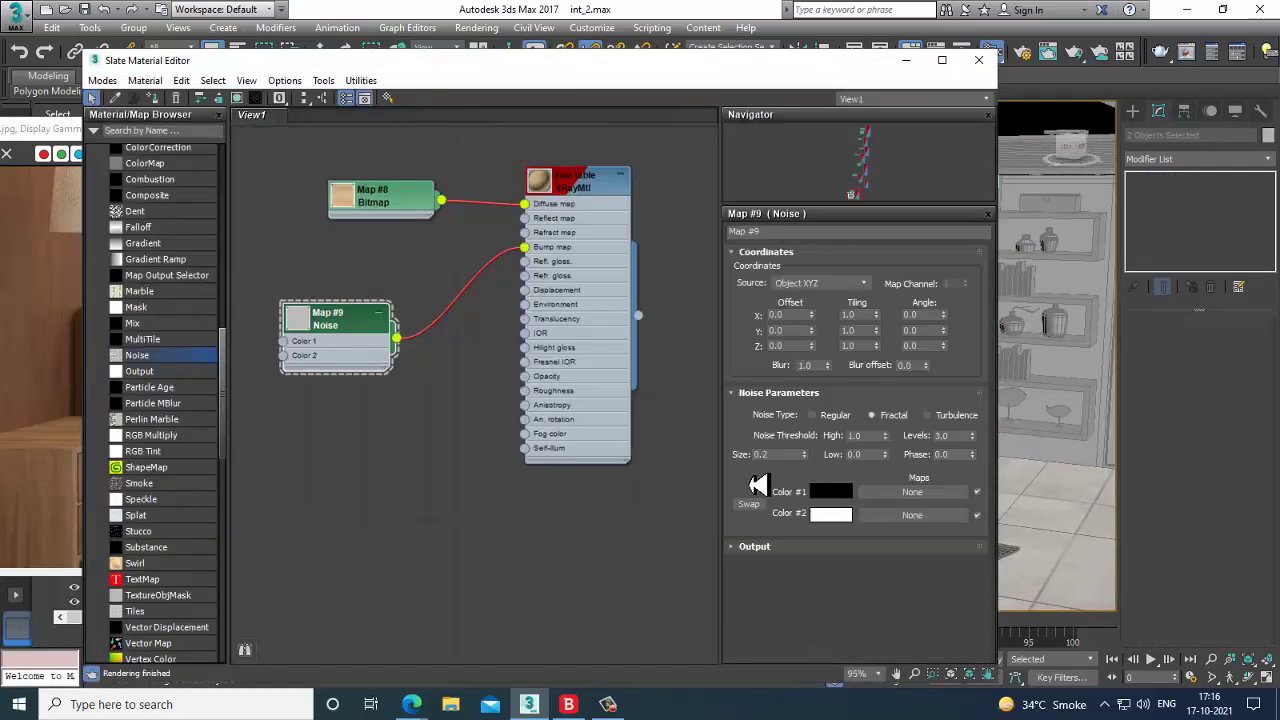
middle_click_drag(480, 561, 489, 477)
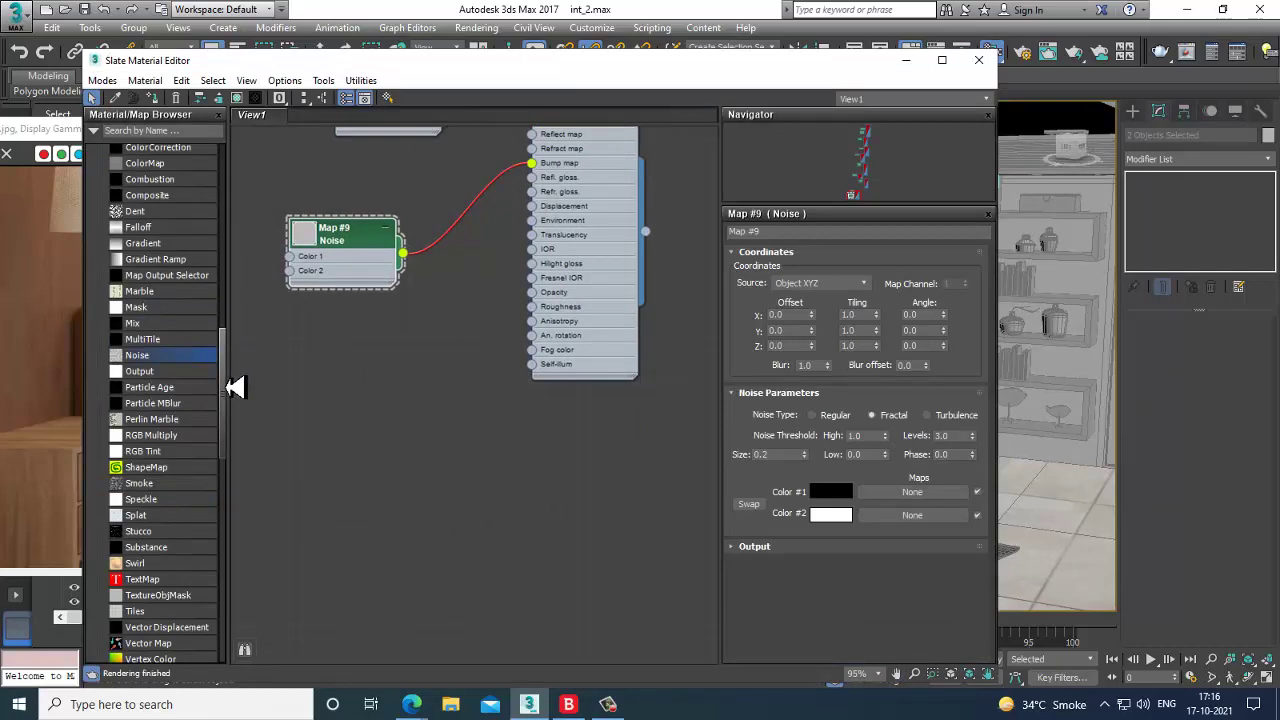
left_click_drag(228, 387, 228, 248)
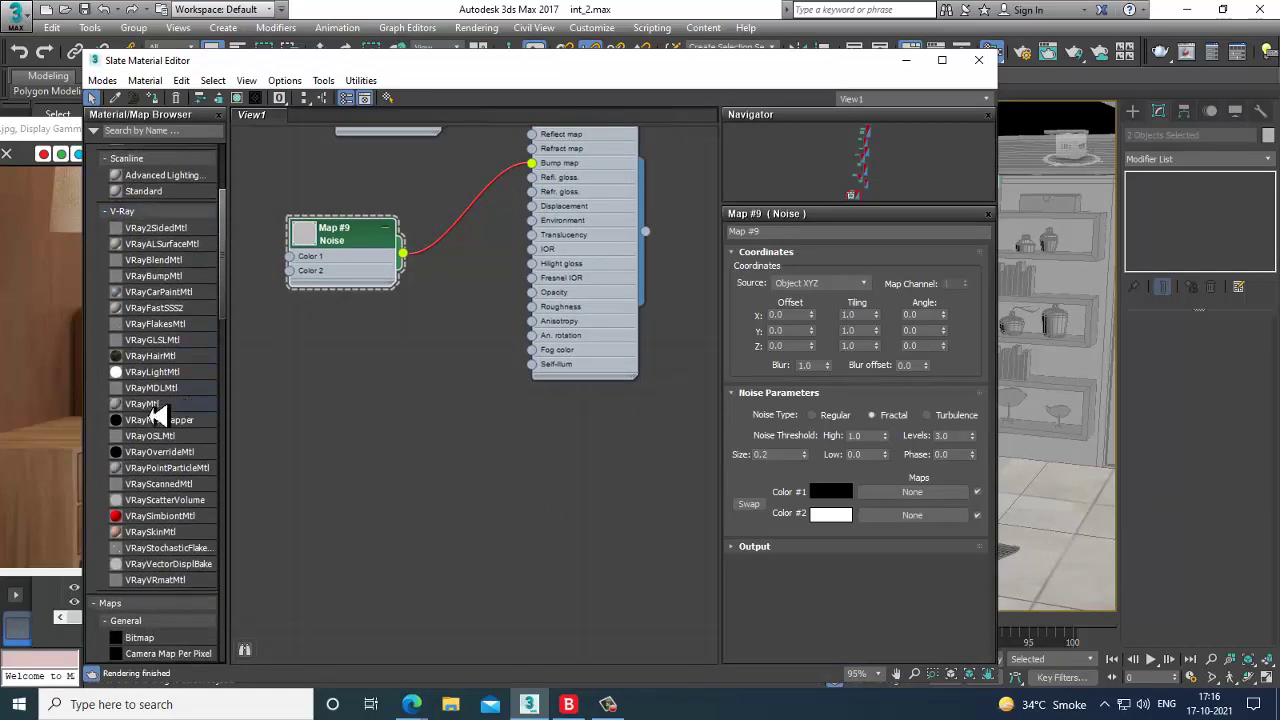
left_click_drag(155, 413, 476, 385)
double_click(476, 385)
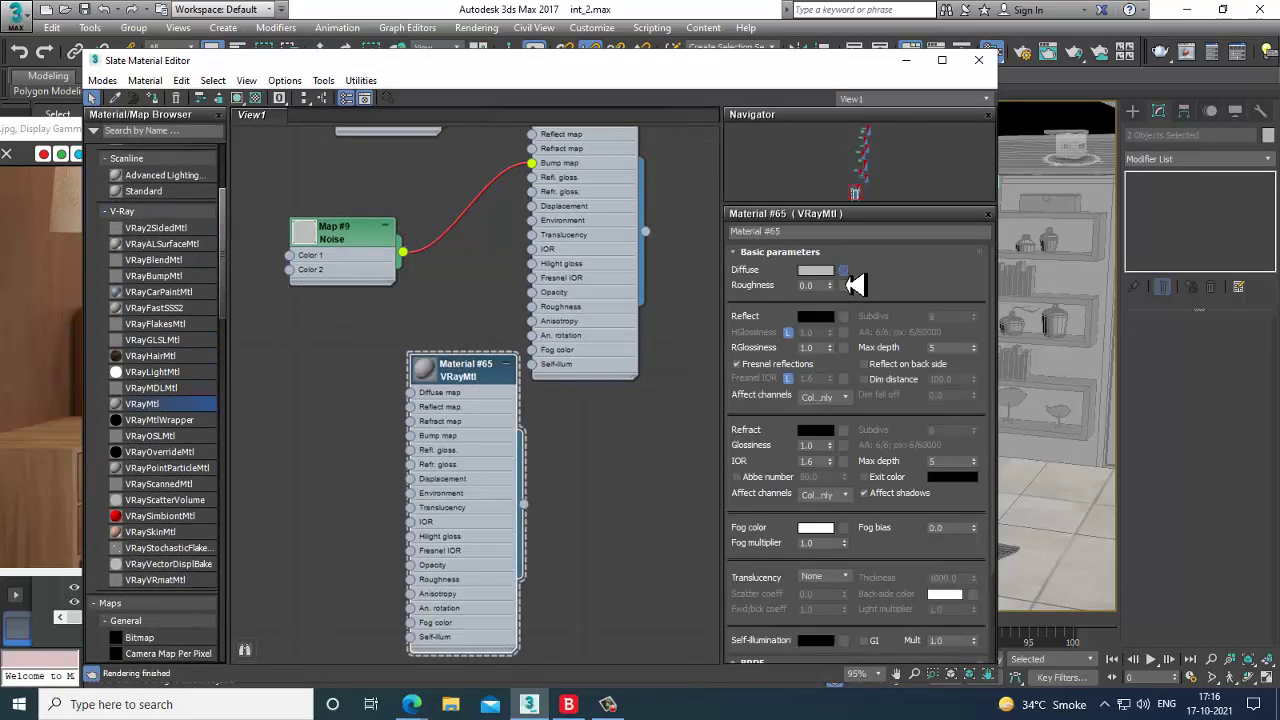
Load the light wood depositphotos bitmap as the new material's diffuse map and assign the material to both wardrobe units.
left_click(843, 270)
double_click(528, 166)
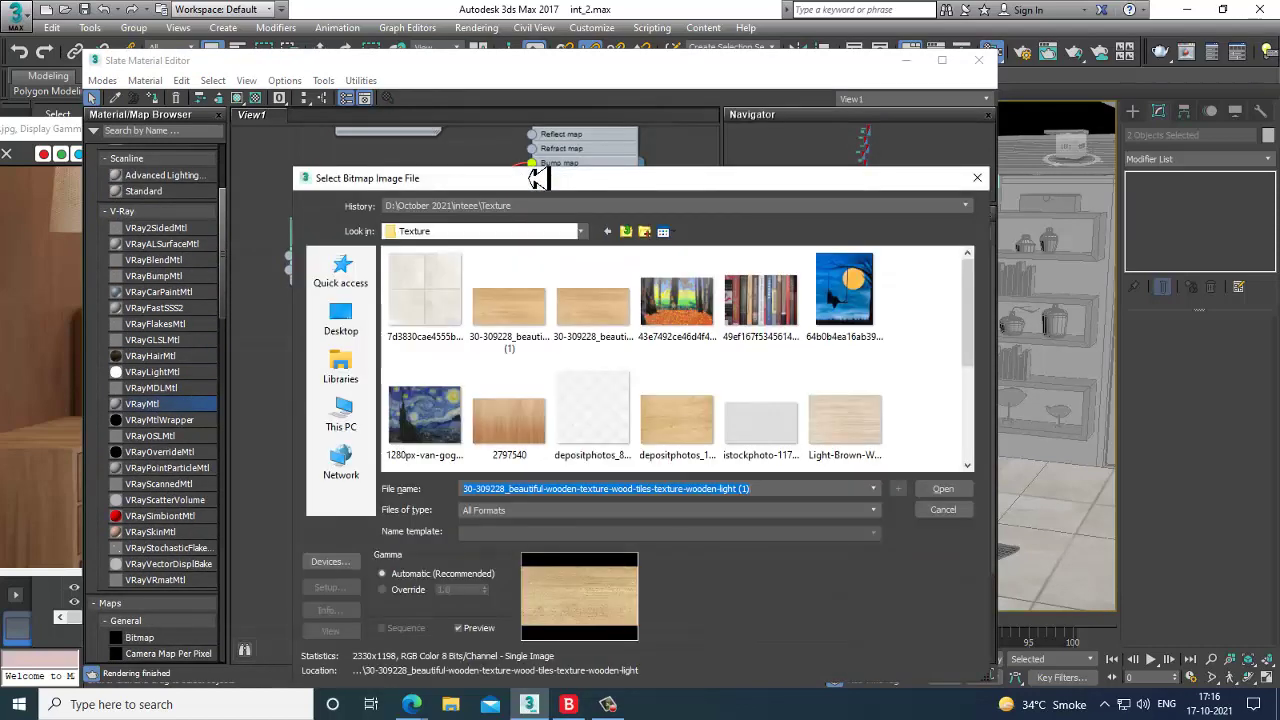
double_click(698, 434)
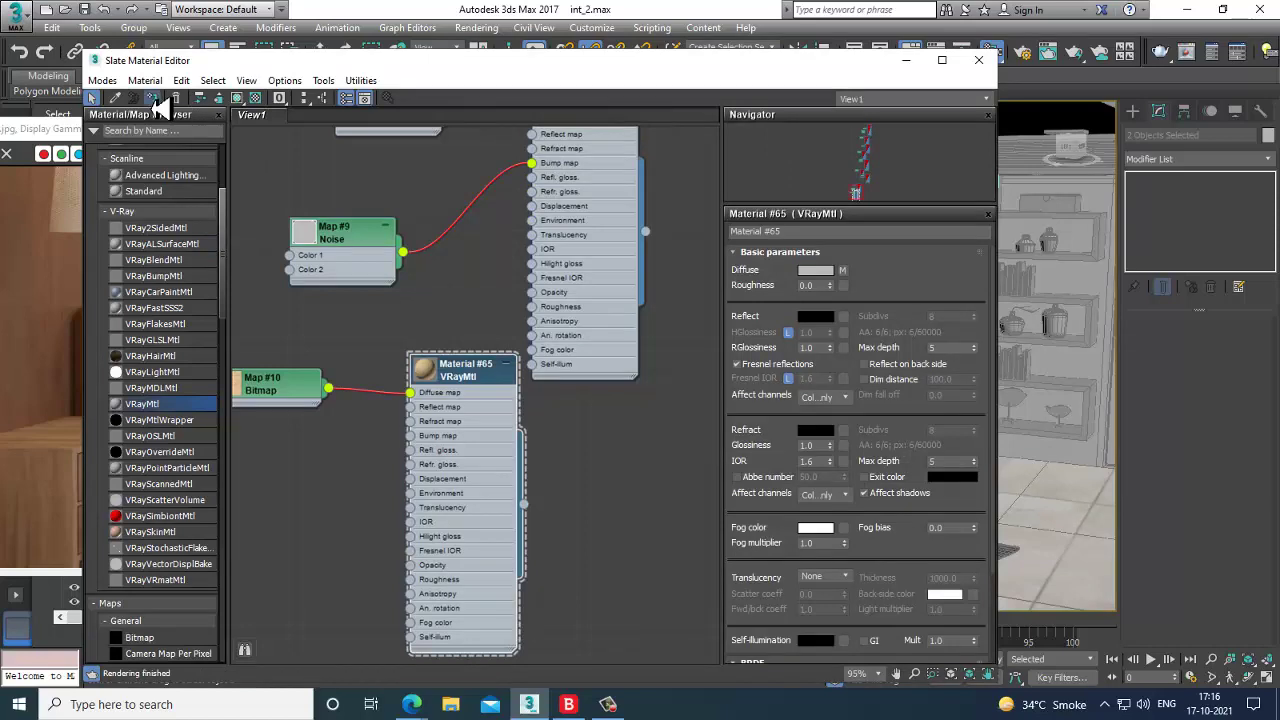
left_click(910, 63)
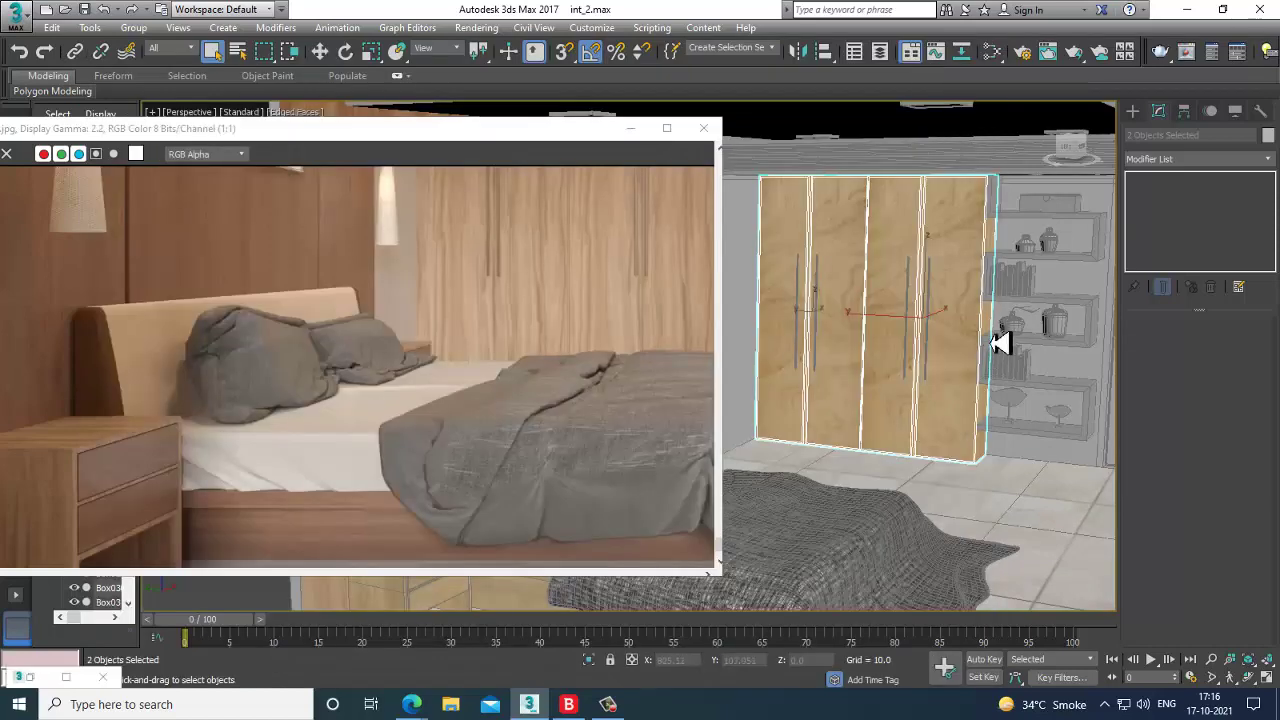
Check the wood texture on the wardrobes and add a UVW Map modifier with Box mapping to both units together.
scroll(902, 330, "down", 5)
left_click(860, 194)
scroll(868, 324, "up", 5)
scroll(880, 335, "down", 6)
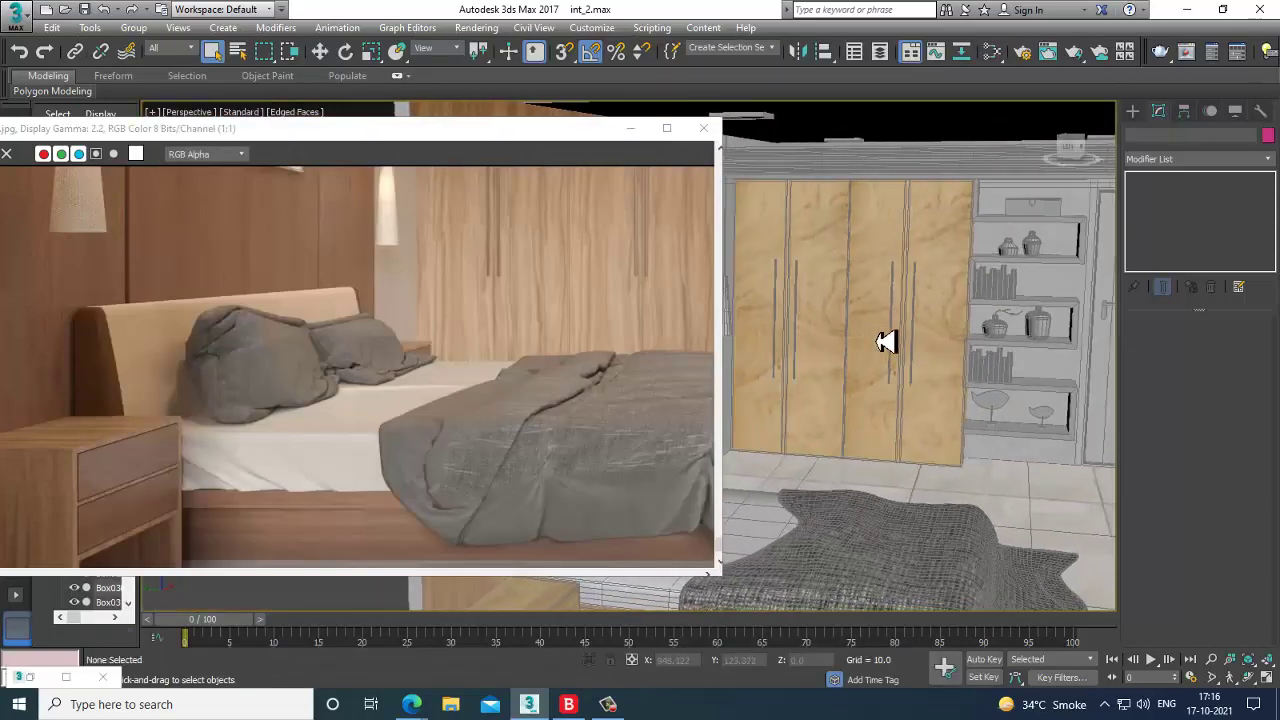
middle_click_drag(1087, 351, 949, 342)
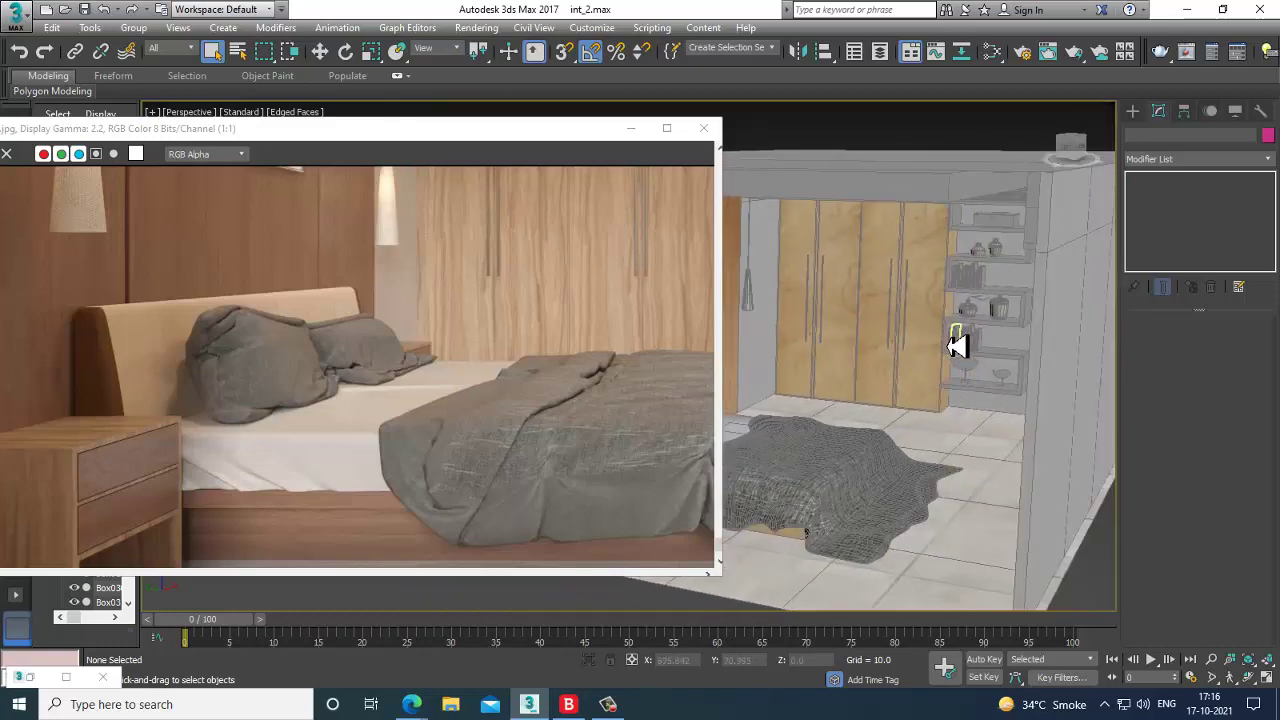
left_click(920, 346)
left_click(830, 358, "ctrl")
left_click(1192, 159)
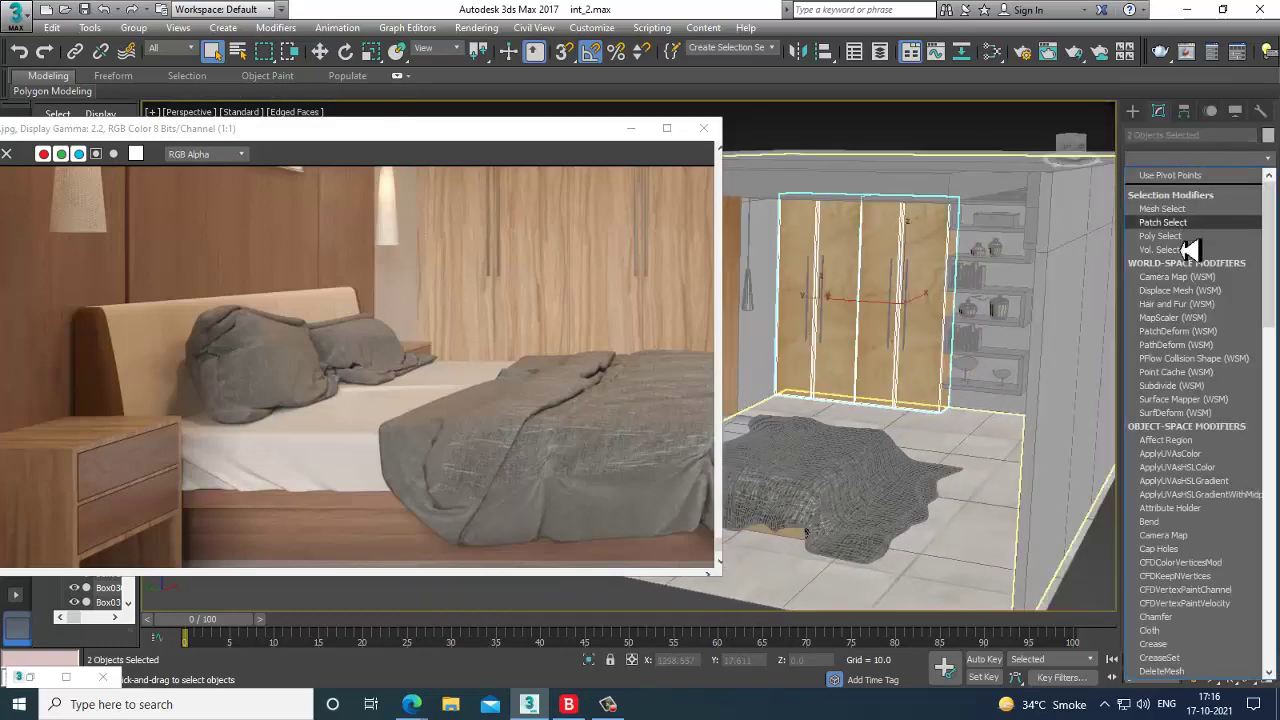
key("u")
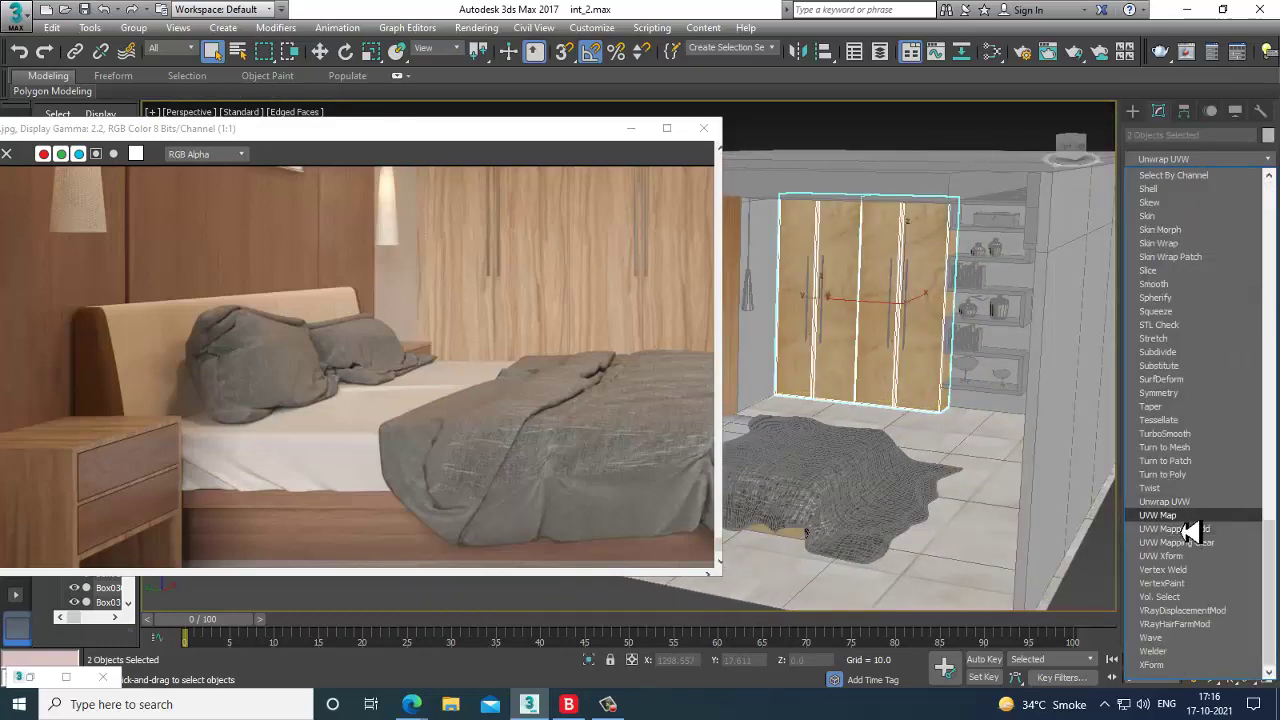
left_click(1190, 515)
left_click(1181, 414)
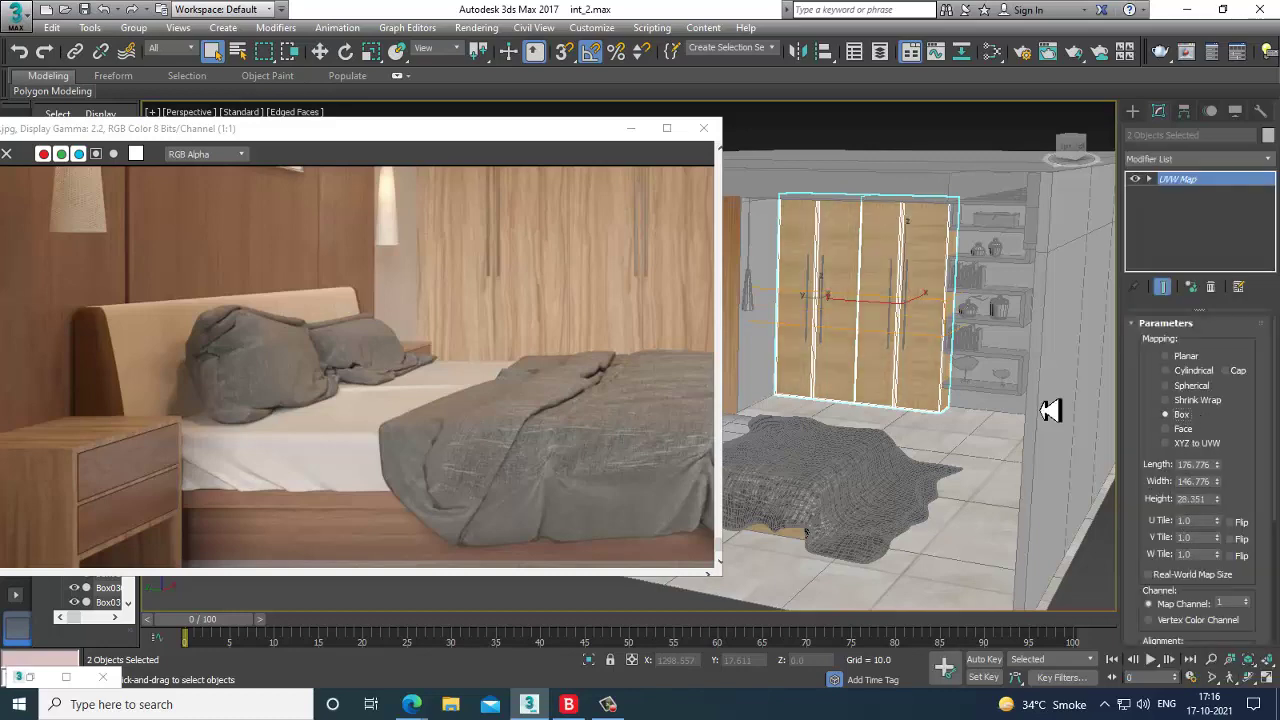
Fit the shared box mapping to the two wardrobe units and check the grain direction.
scroll(860, 371, "up", 5)
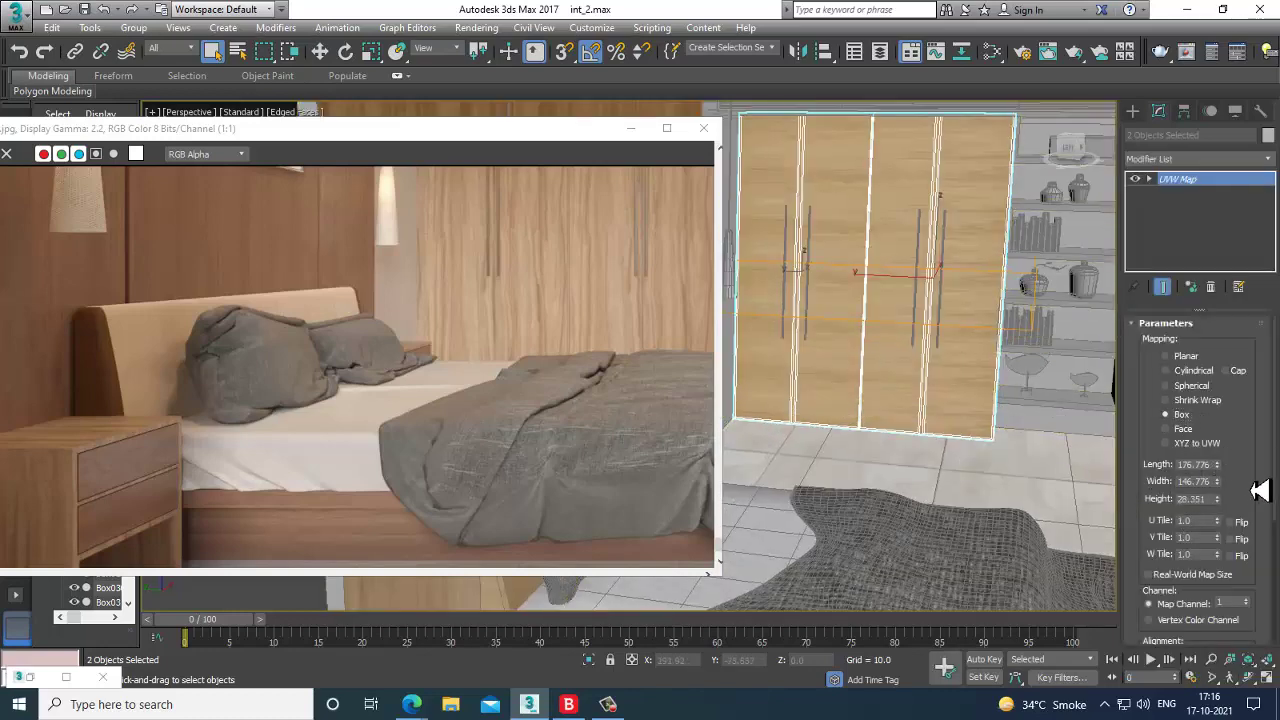
scroll(1200, 480, "down", 5)
left_click(1172, 526)
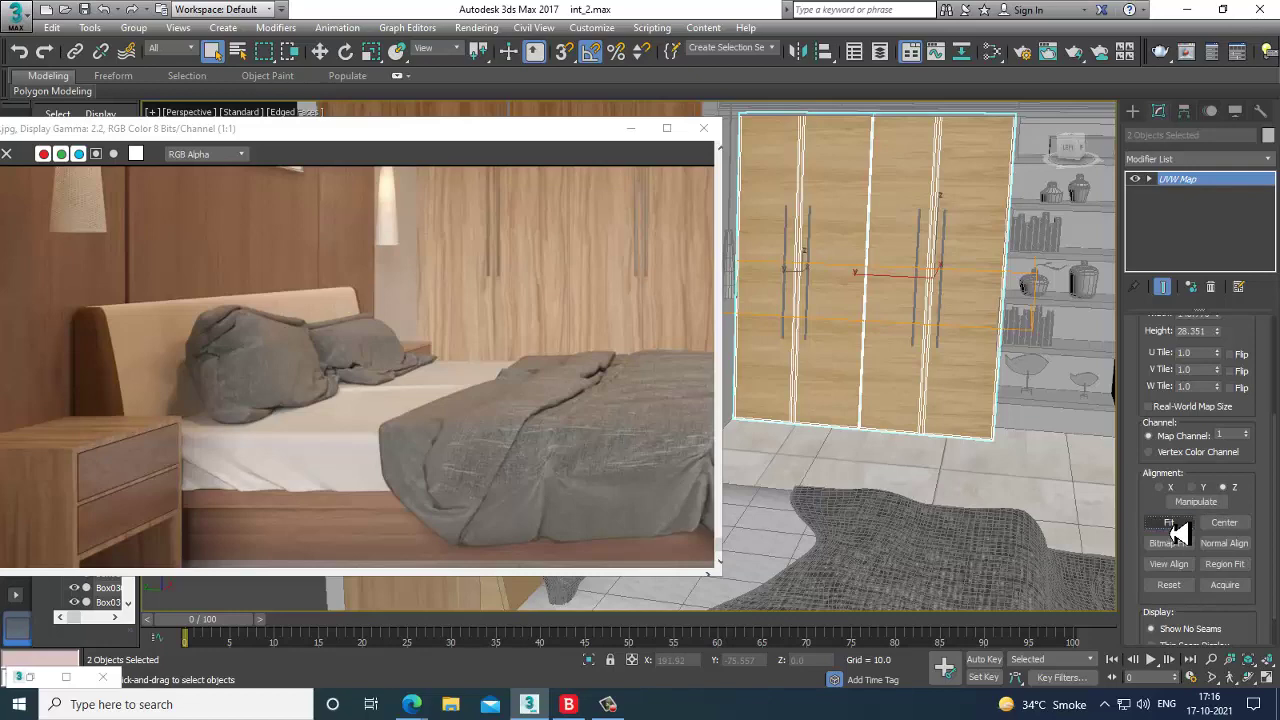
left_click(1172, 528)
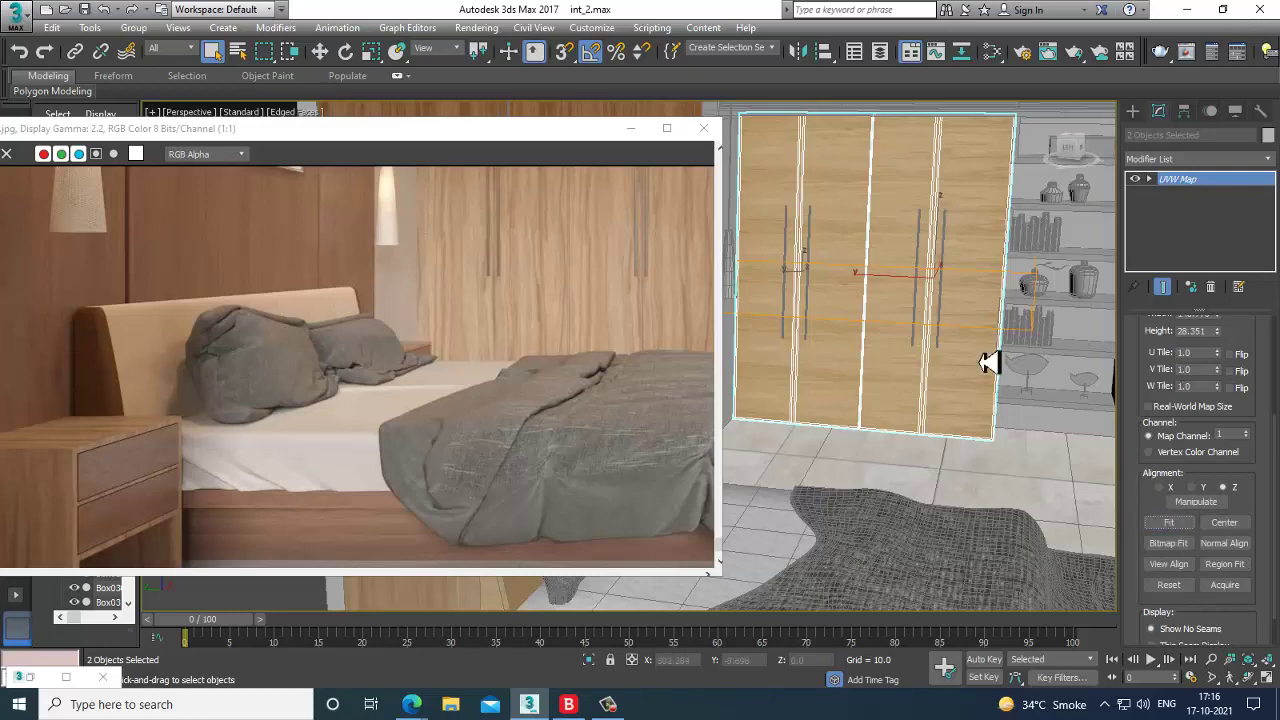
mouse_move(979, 363)
middle_mouse_down("alt")
mouse_move(960, 358)
mouse_move(989, 358)
middle_mouse_up("alt")
Try rotating the shared UVW Map gizmo to turn the wardrobes' wood grain upright, and refit the mapping.
left_click(1149, 179)
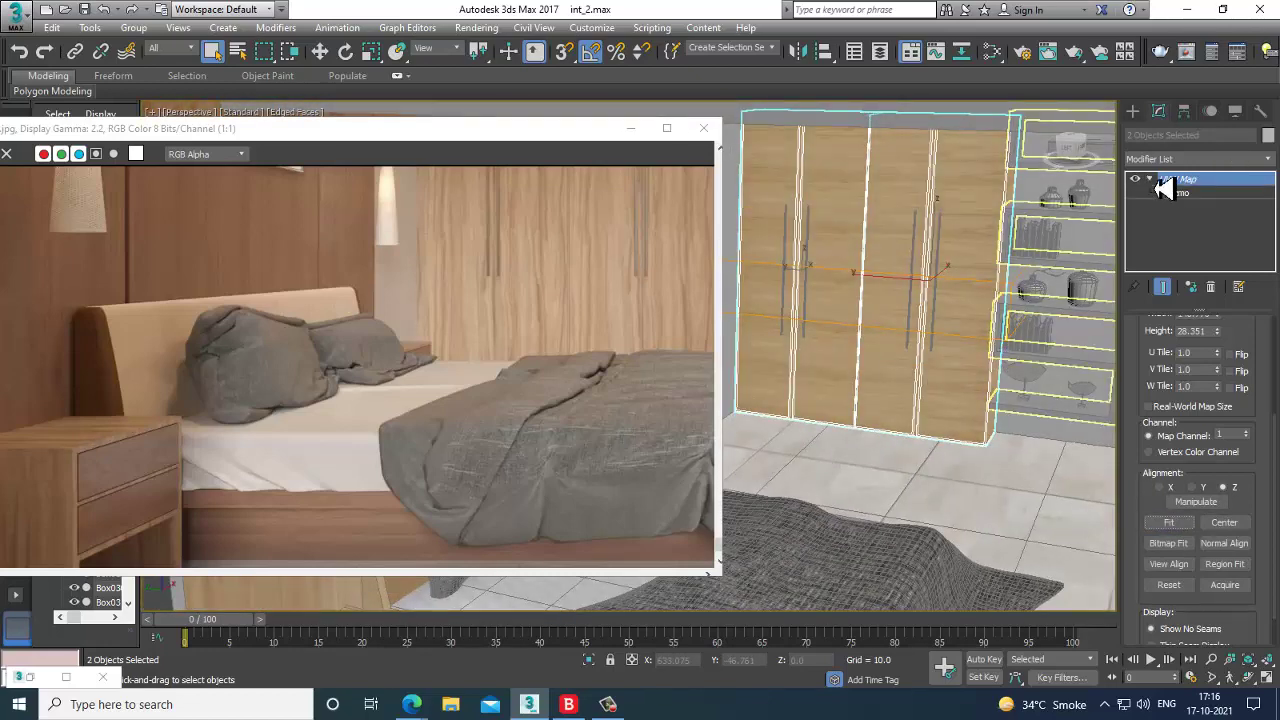
left_click(1178, 193)
key("e")
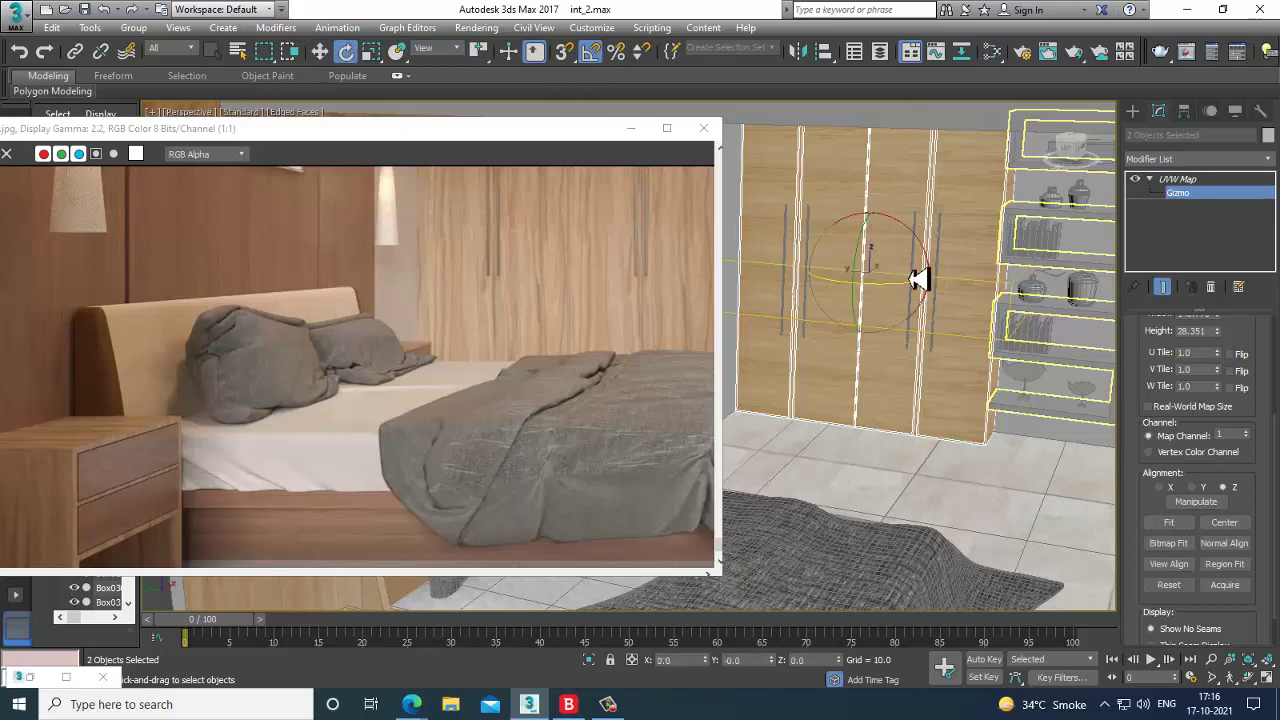
left_click(1169, 522)
middle_click_drag(934, 356, 905, 308, "alt")
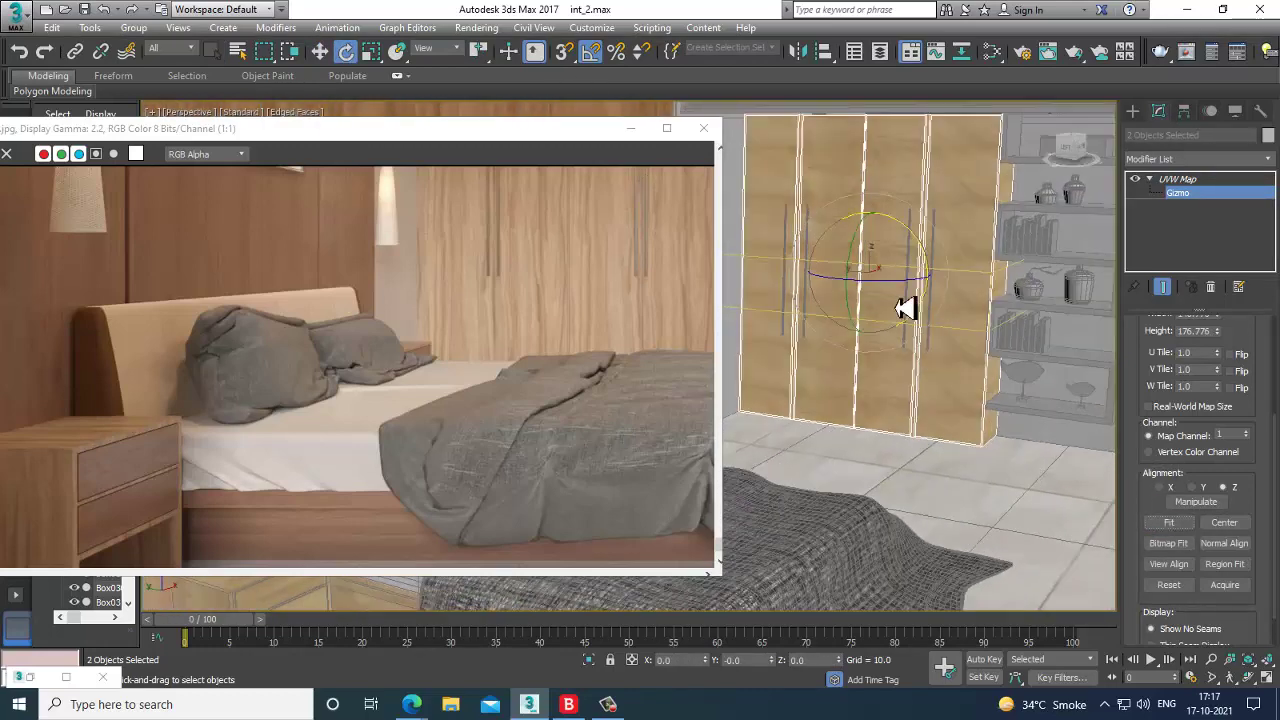
Try stretching the shared mapping gizmo along its Z axis to about 236 percent on the wardrobes.
key("r")
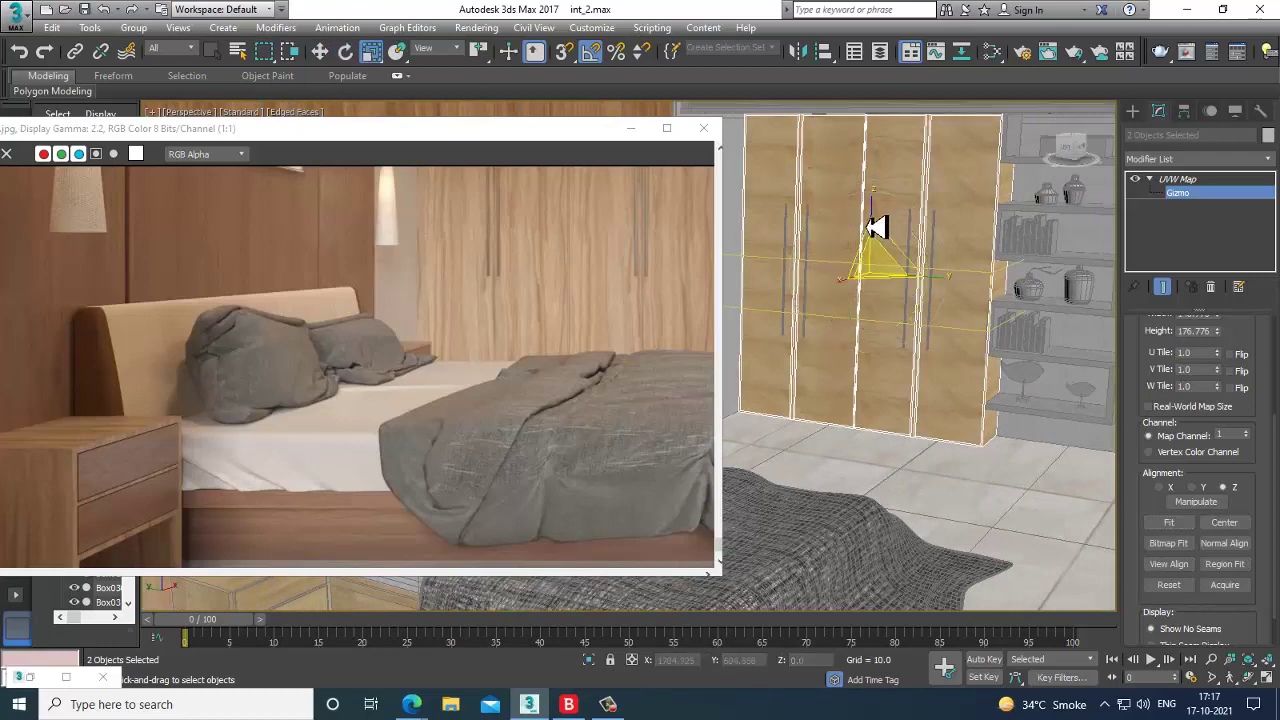
left_click_drag(868, 208, 861, 99)
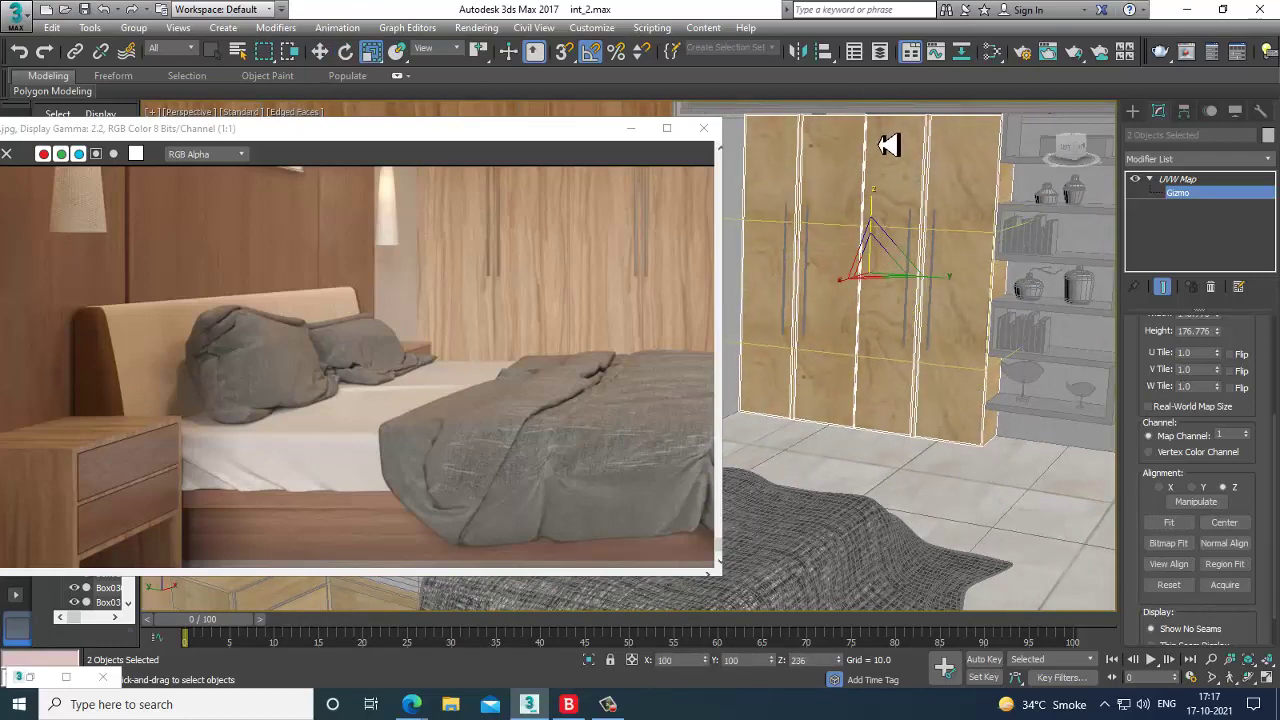
scroll(930, 303, "down", 3)
middle_click_drag(930, 303, 985, 333, "alt")
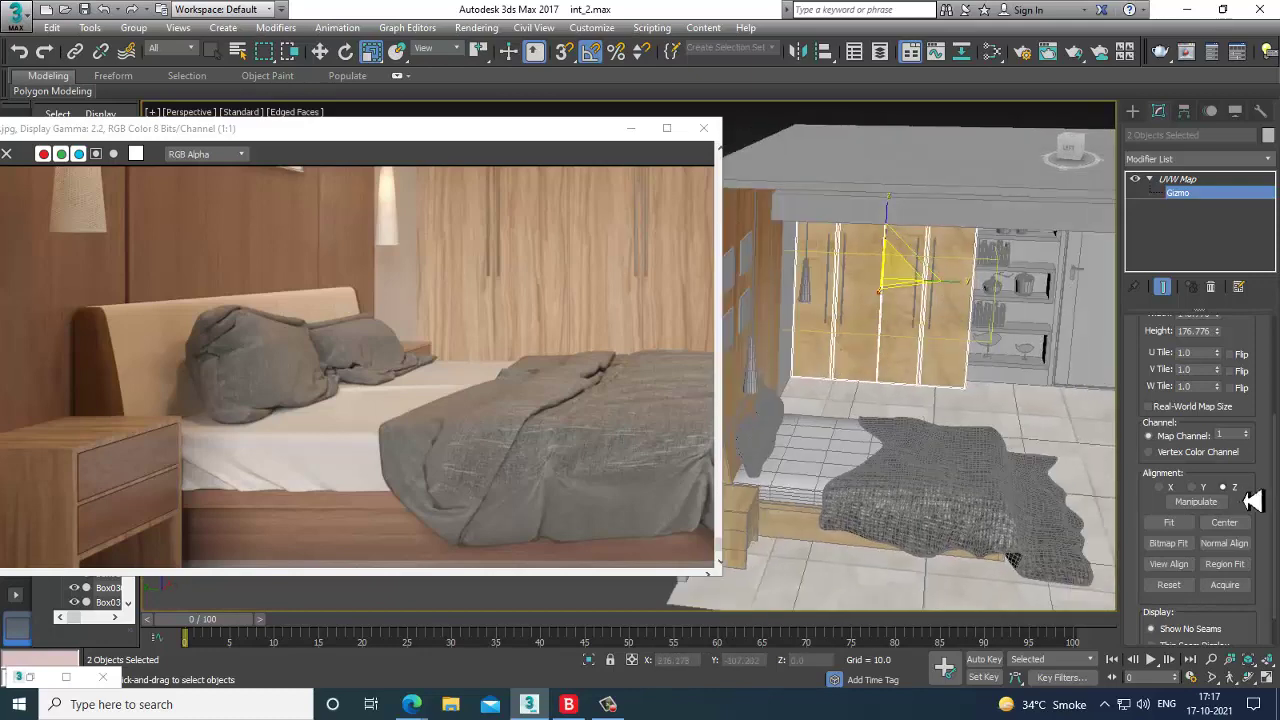
Compare Planar and Box mapping on both wardrobe units and remove their shared UVW Map modifier.
left_click_drag(1252, 343, 1260, 583)
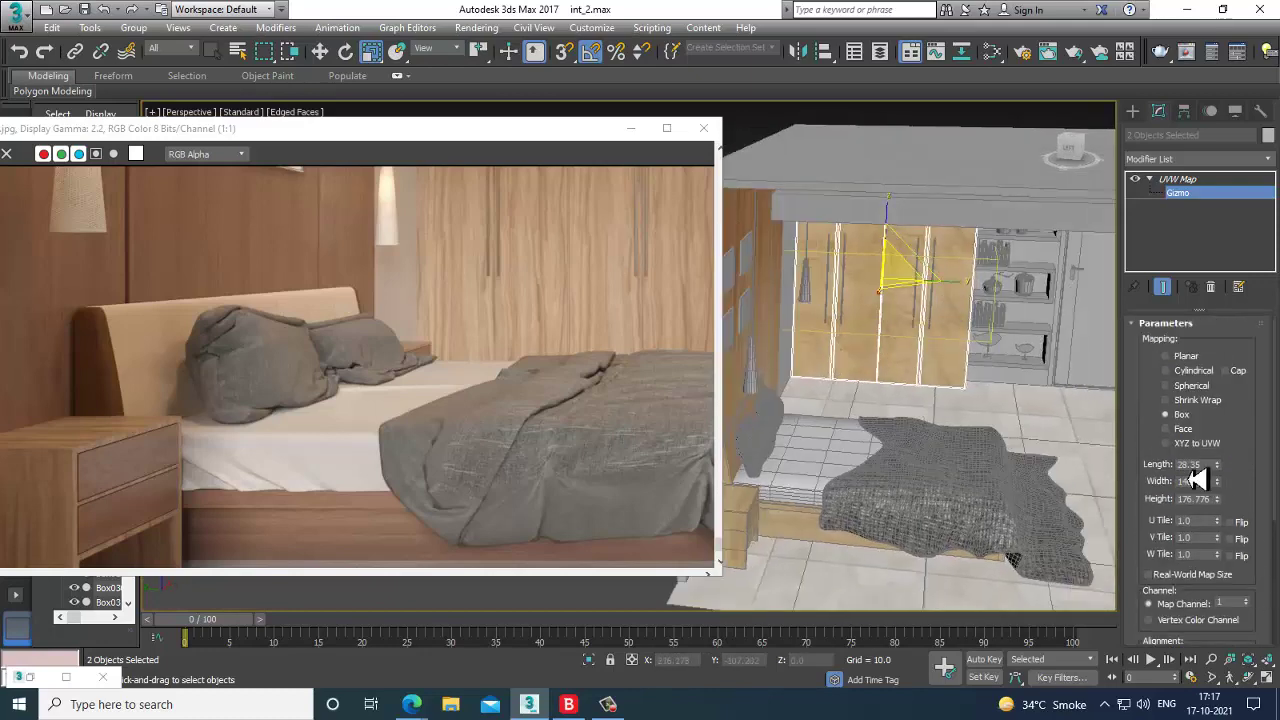
left_click(1186, 357)
left_click(1186, 416)
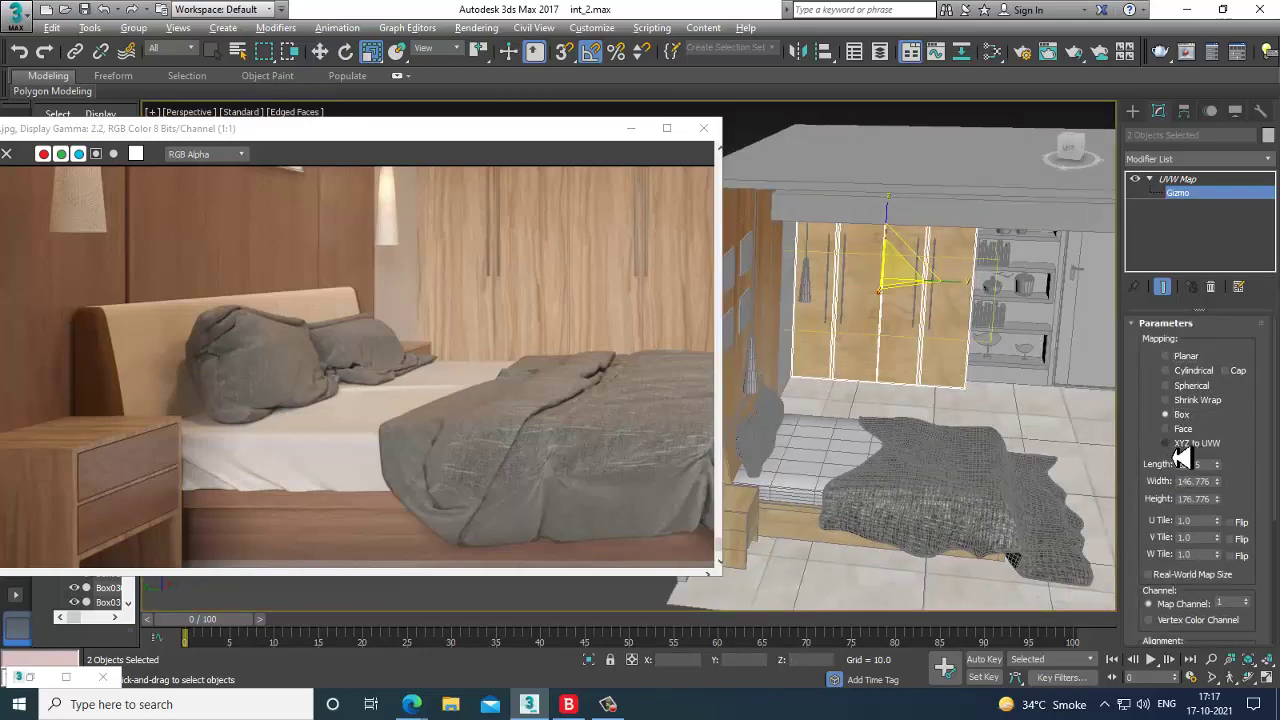
middle_click_drag(1017, 411, 967, 413, "alt")
scroll(967, 413, "down", 3)
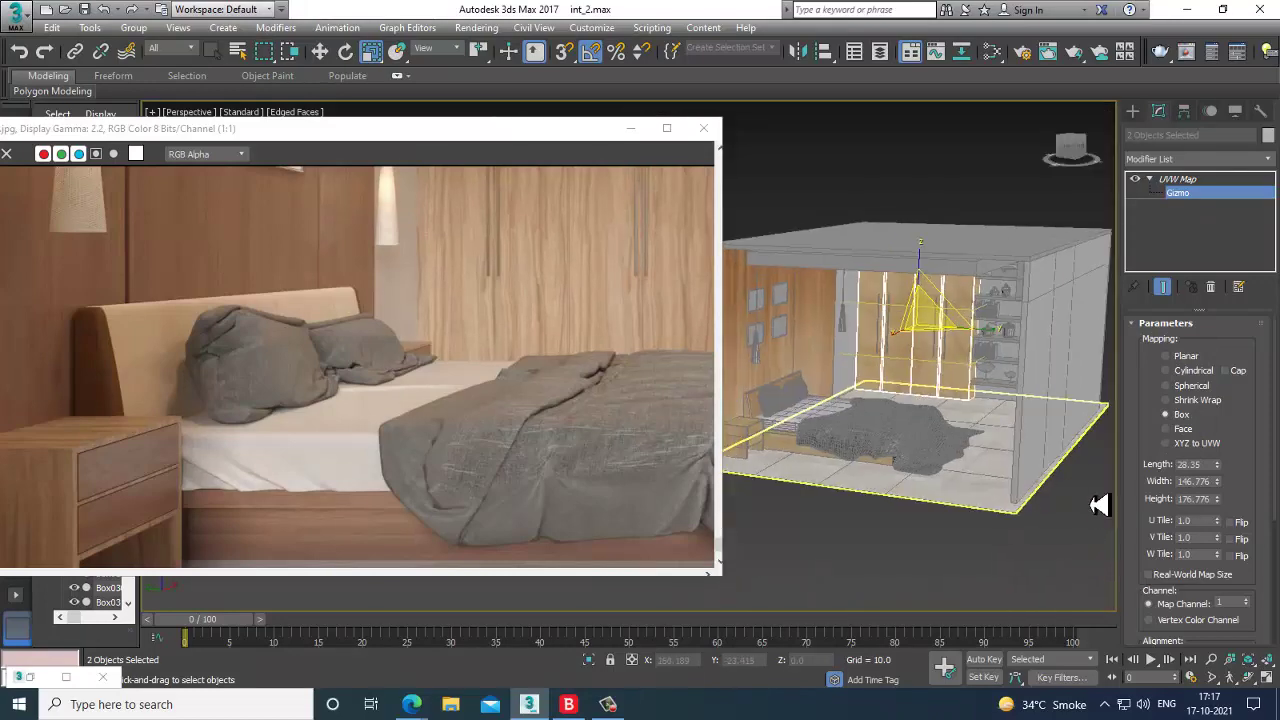
scroll(949, 369, "up", 5)
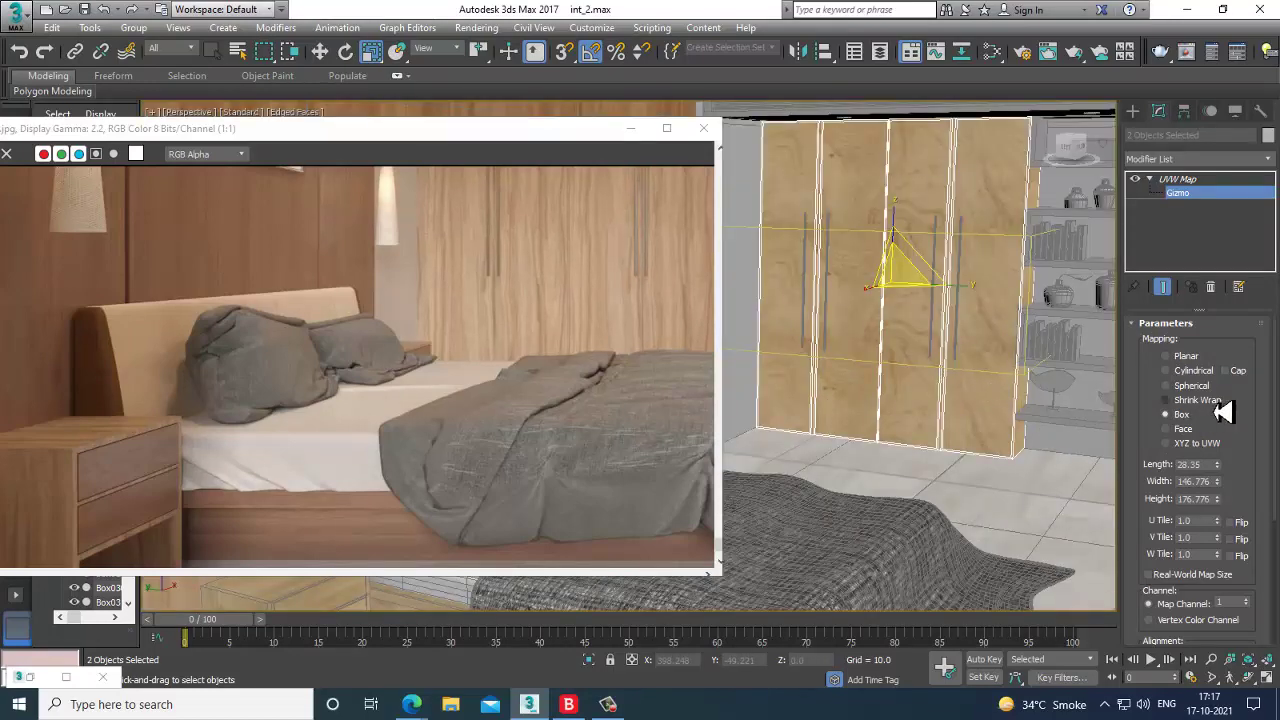
Add a UVW Map modifier with Box mapping to only the wardrobe unit nearest the open shelves.
left_click(1000, 371)
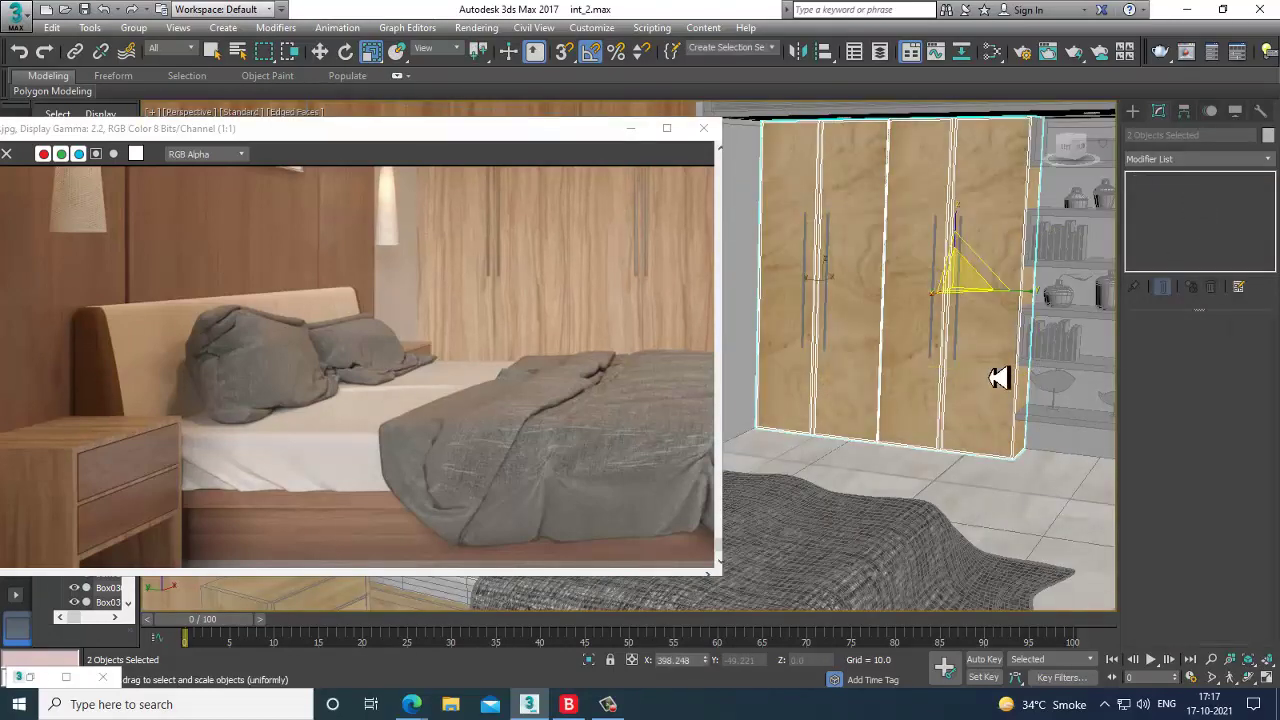
left_click(1196, 160)
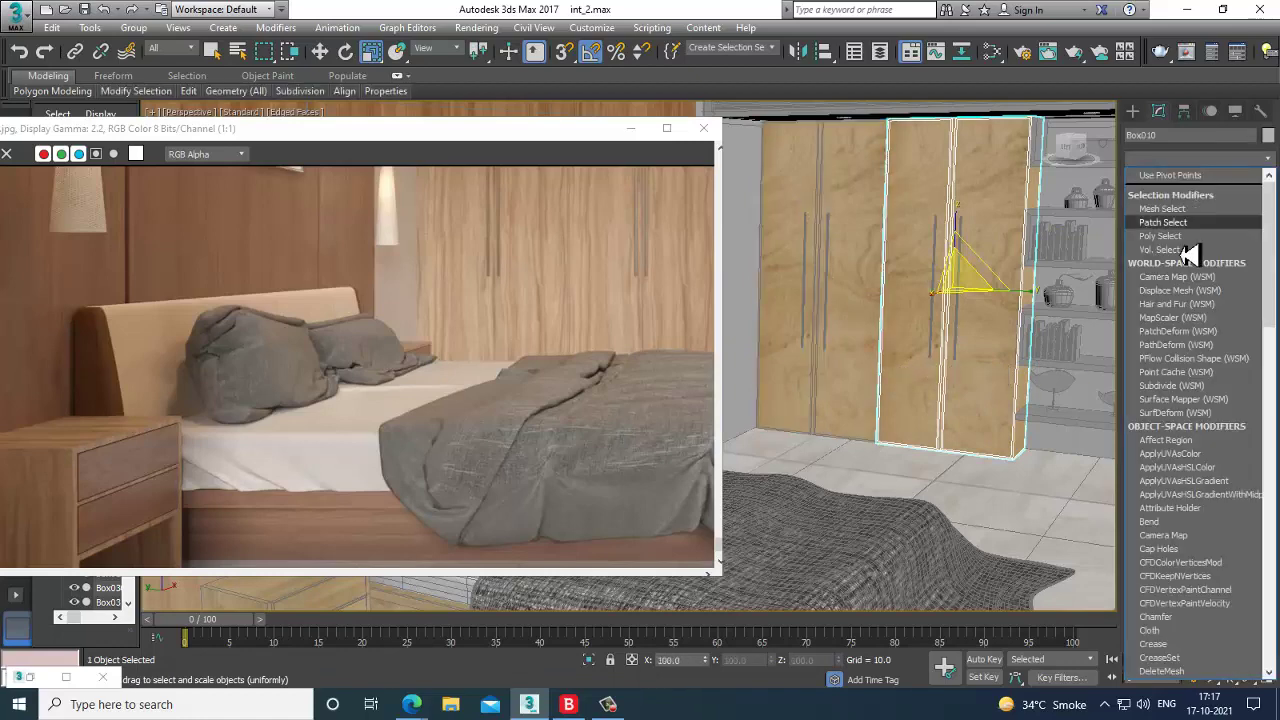
key("u")
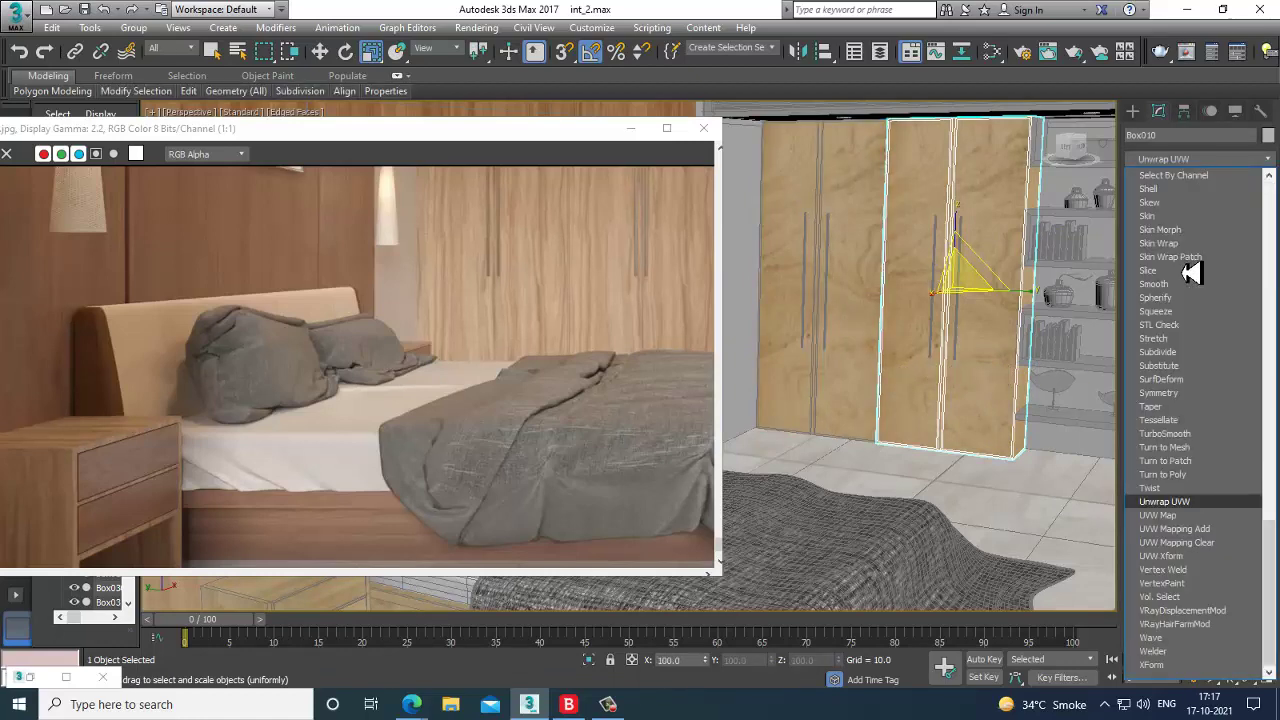
left_click(1199, 515)
left_click(1166, 414)
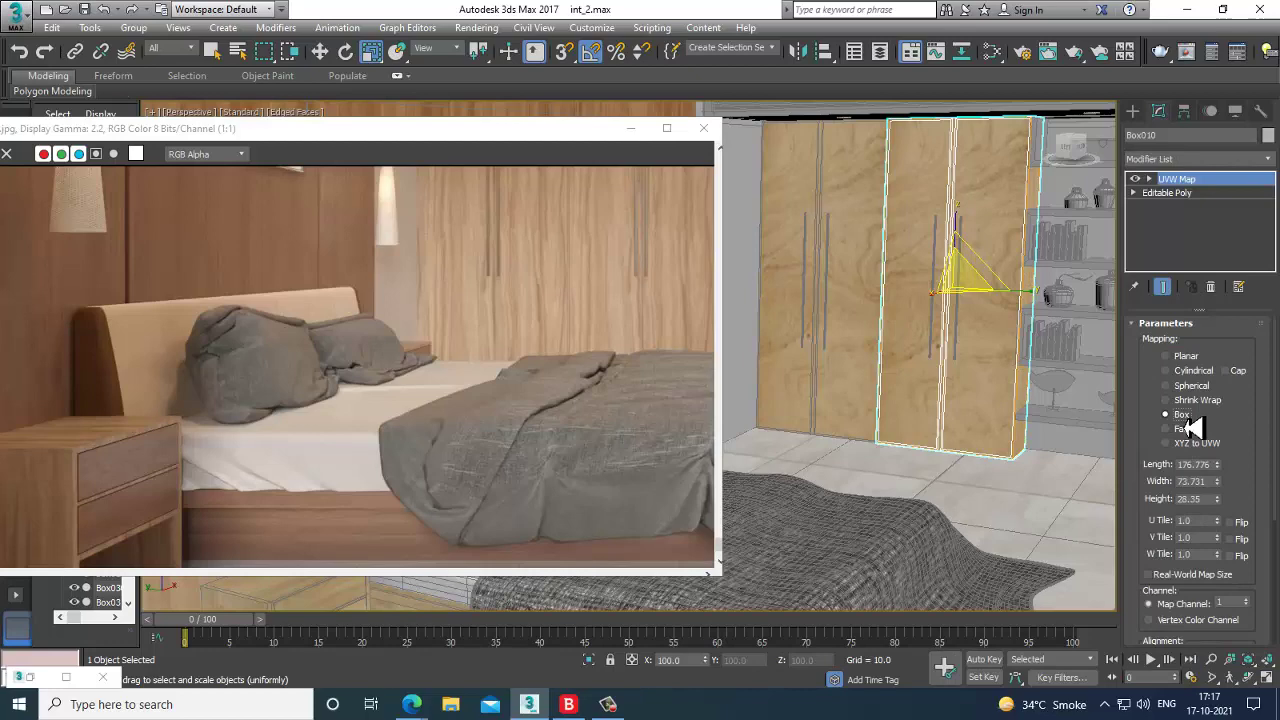
scroll(1010, 385, "up", 5)
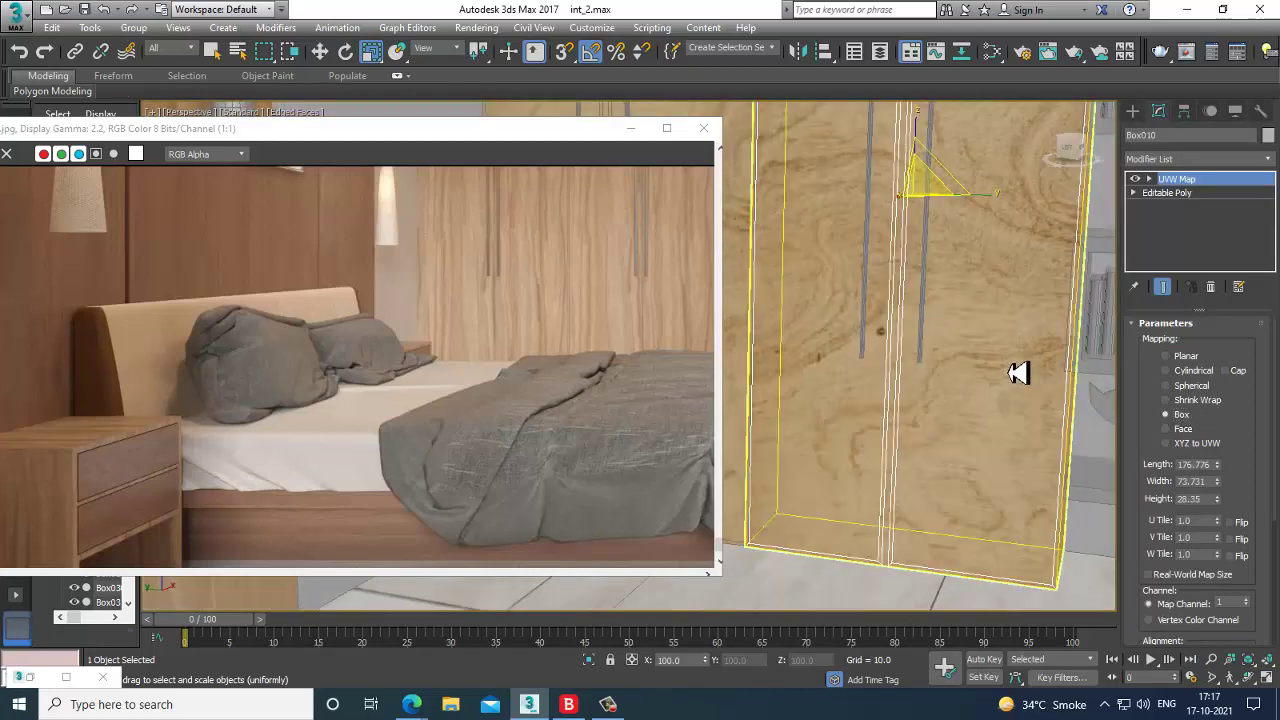
Rotate that wardrobe unit's UVW Map gizmo so the wood grain runs vertically, and fit the mapping to the unit.
left_click_drag(1253, 503, 1252, 425)
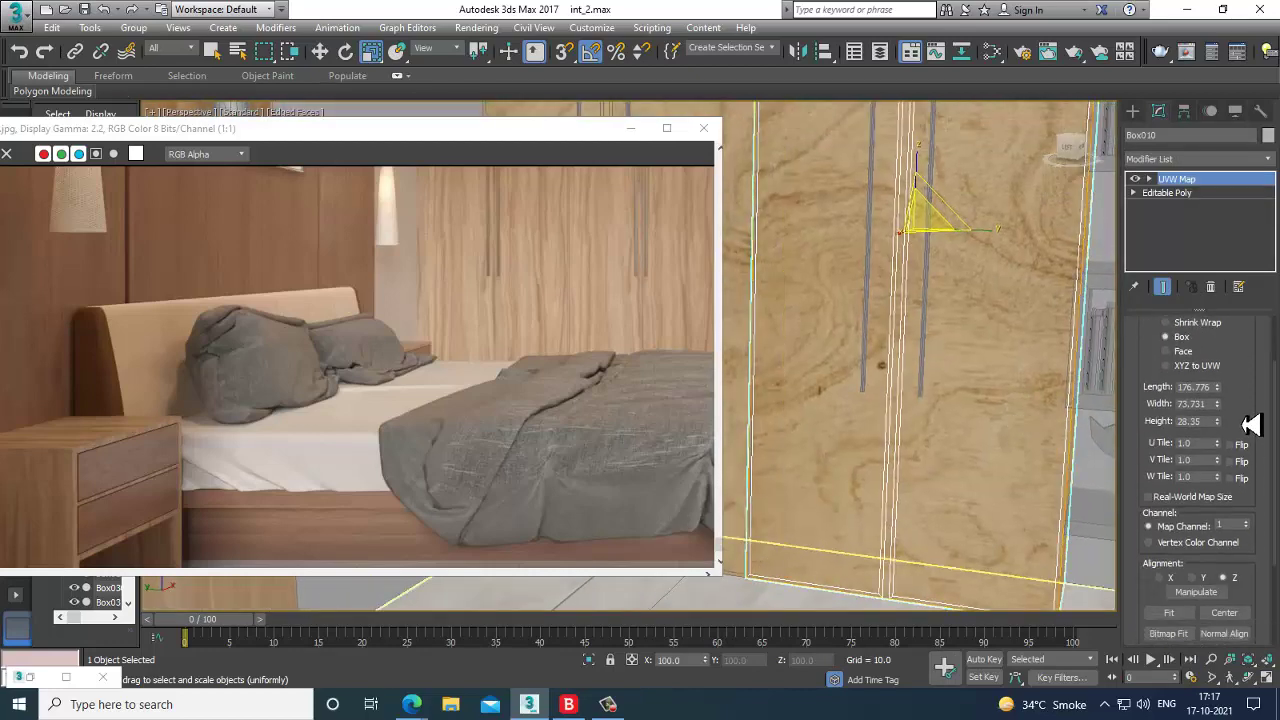
left_click(1150, 179)
left_click(1176, 192)
key("e")
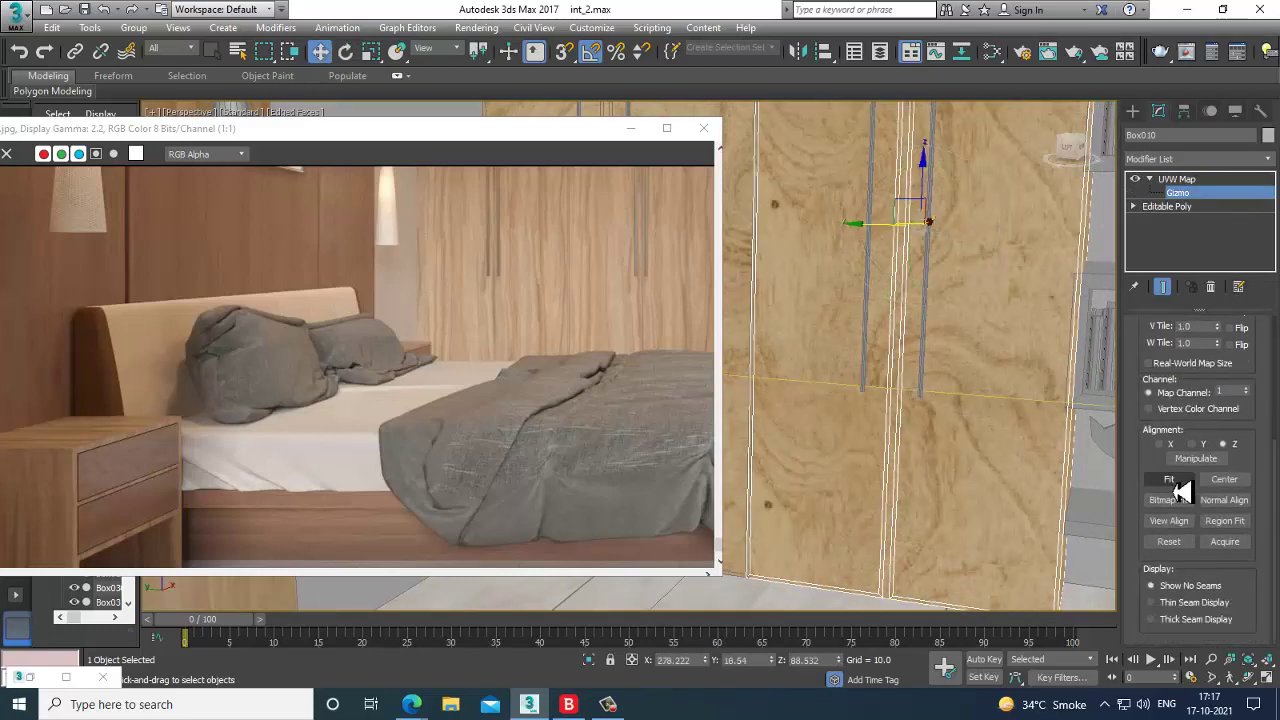
scroll(914, 357, "down", 5)
middle_click_drag(938, 369, 930, 377, "alt")
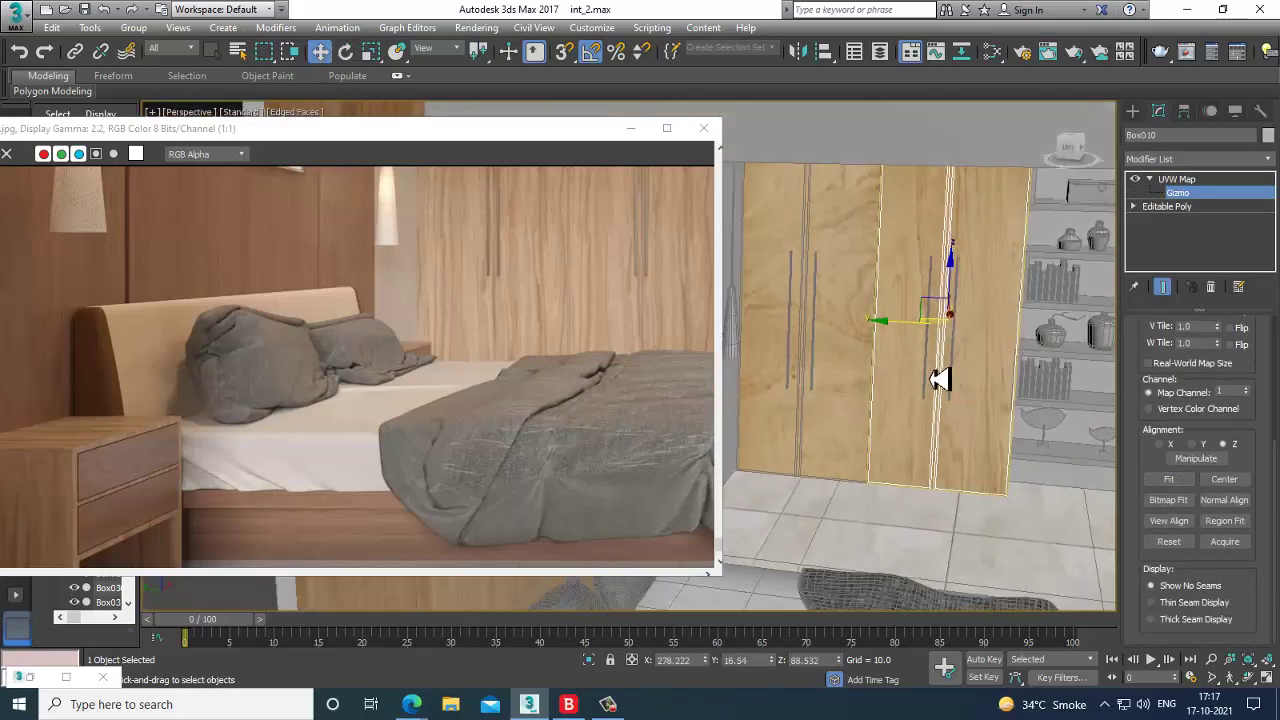
Add a UVW Map modifier with Box mapping to the other wardrobe unit, farther from the open shelves.
left_click(1181, 182)
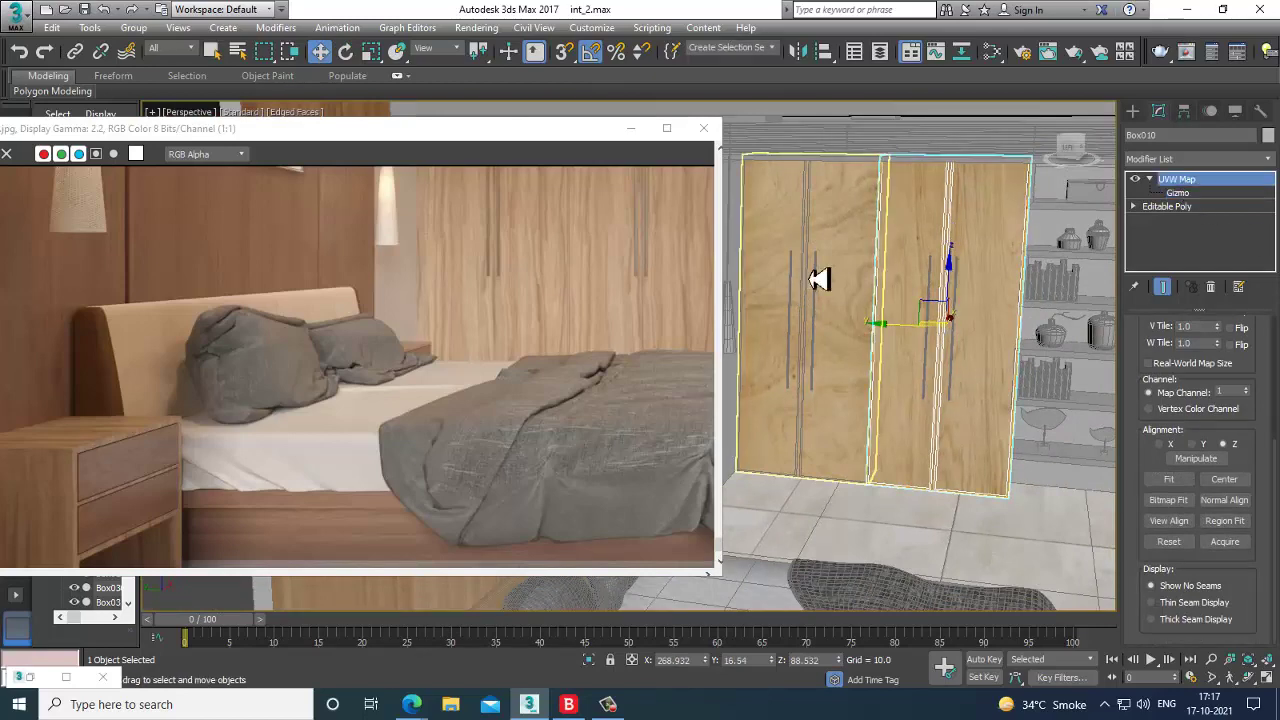
left_click(820, 277)
scroll(894, 297, "up", 6)
left_click(1230, 158)
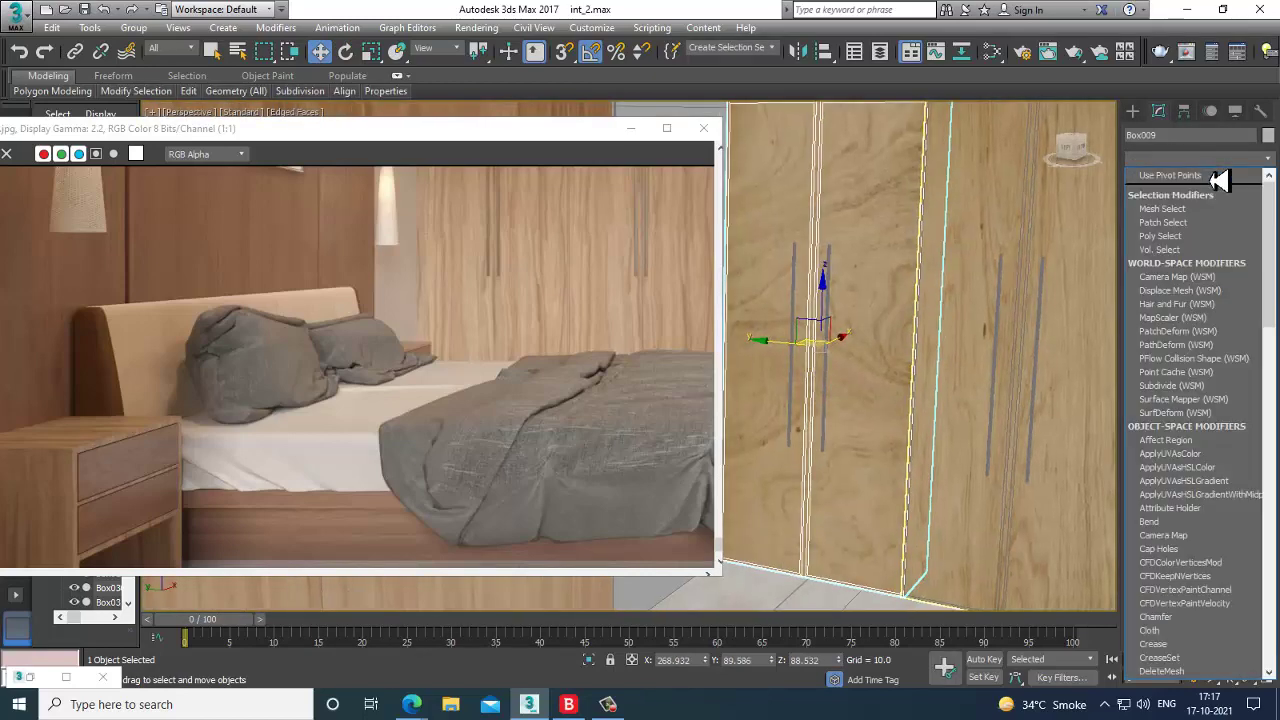
key("u")
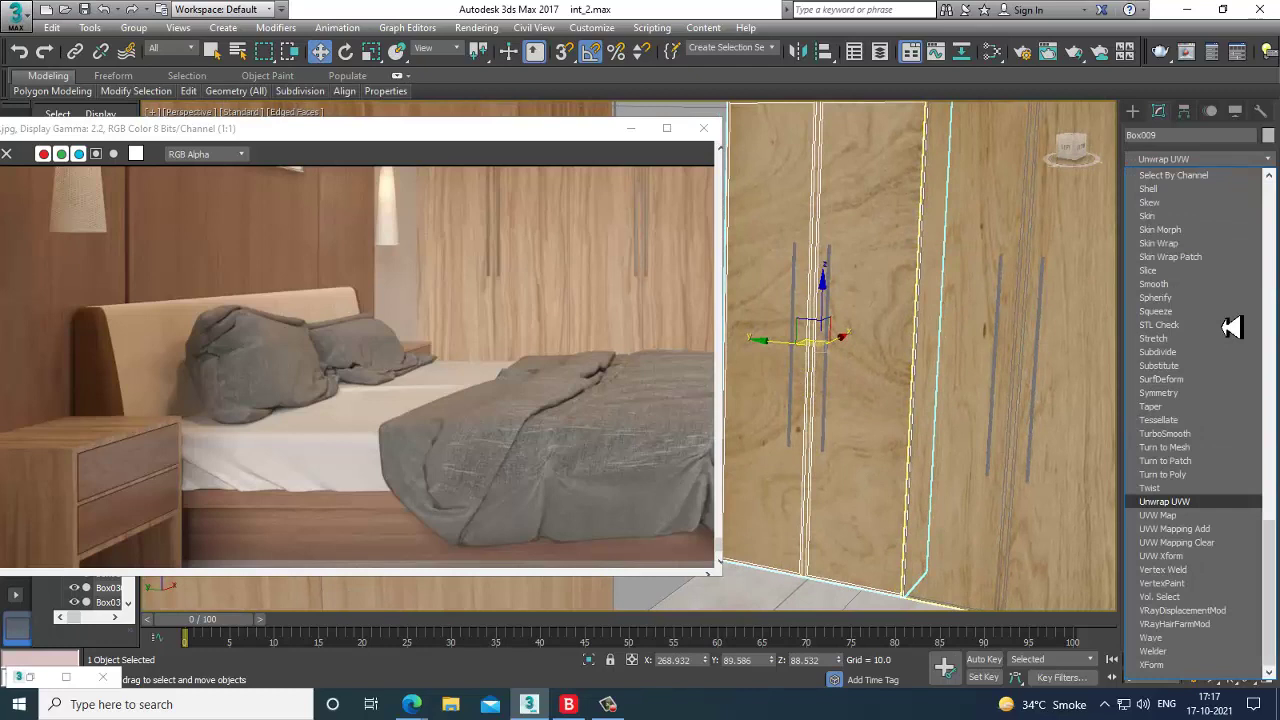
left_click(1205, 517)
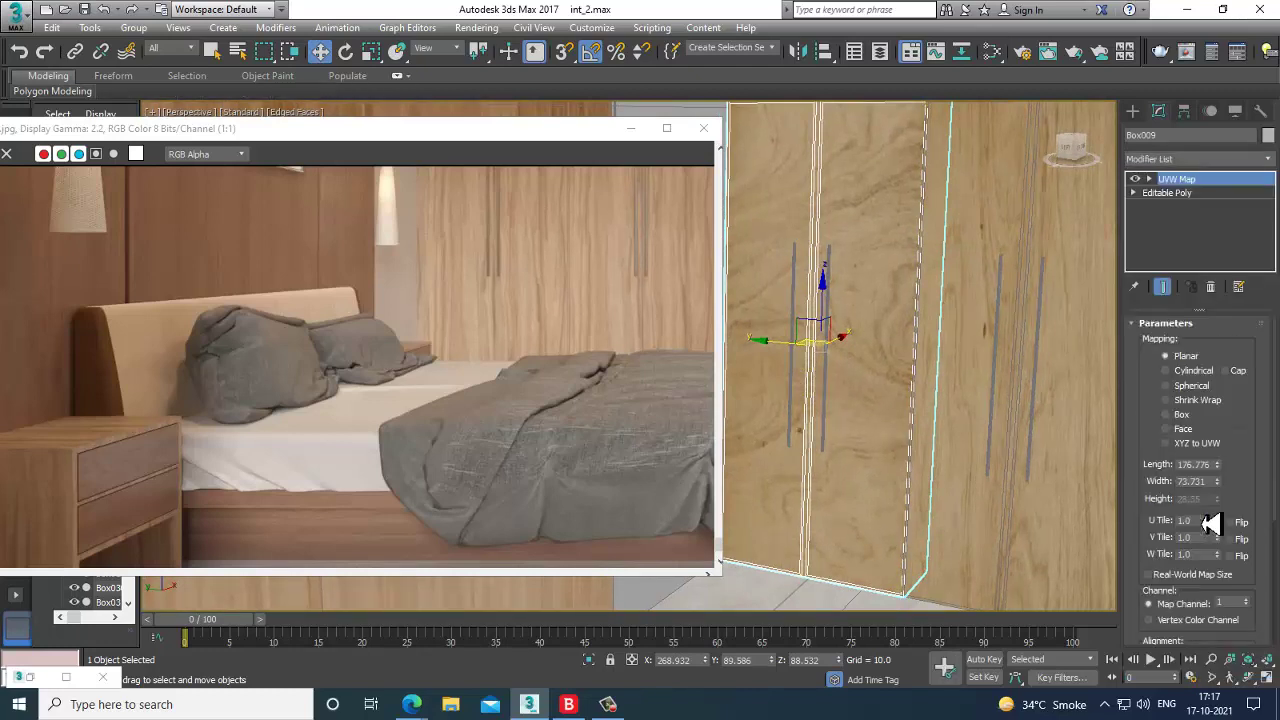
left_click(1181, 413)
Rotate the second wardrobe unit's UVW Map gizmo so its wood grain runs vertically, and fit the mapping to the unit.
left_click(1150, 179)
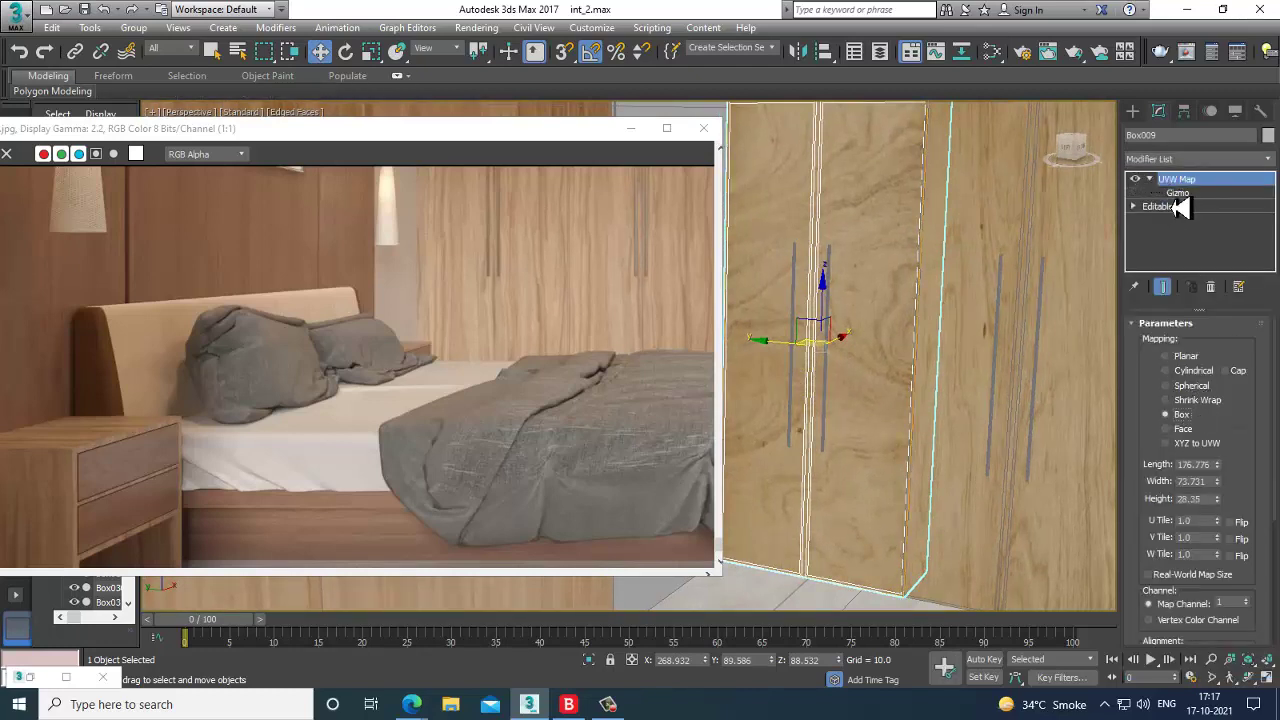
left_click(1177, 193)
scroll(866, 354, "down", 3)
key("e")
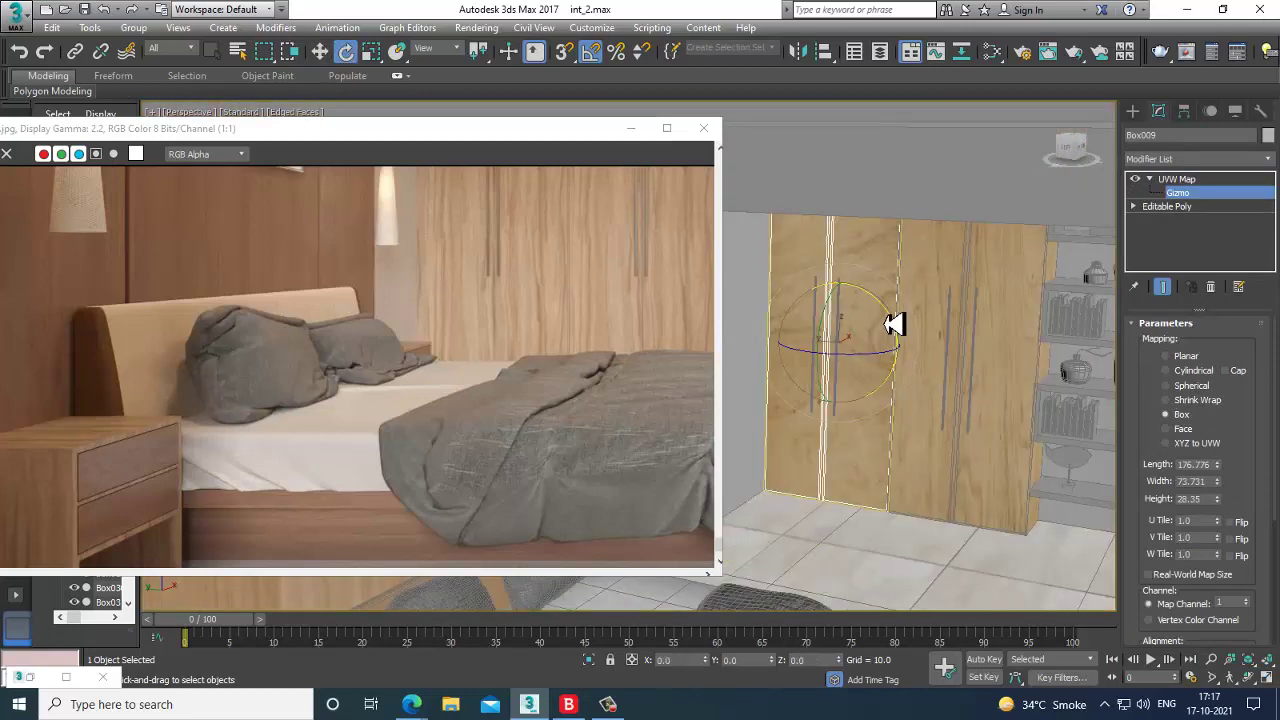
key("w")
scroll(1168, 520, "down", 3)
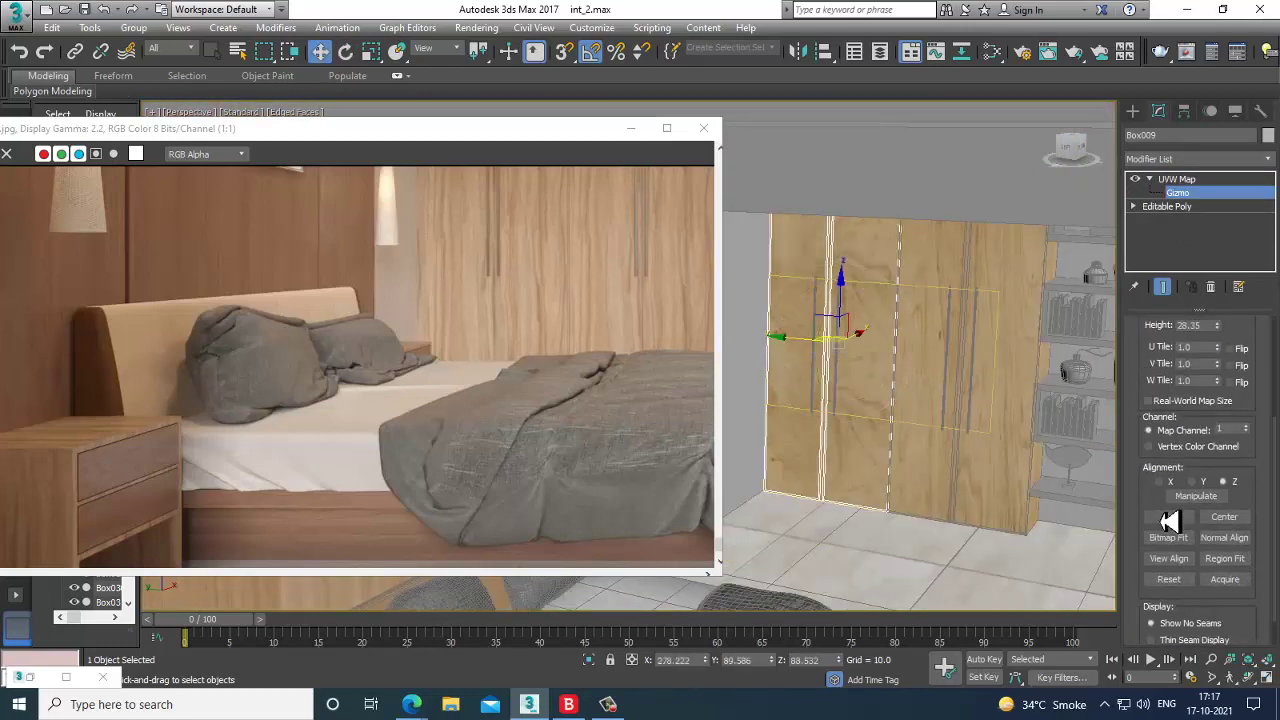
left_click(1168, 520)
scroll(960, 363, "down", 5)
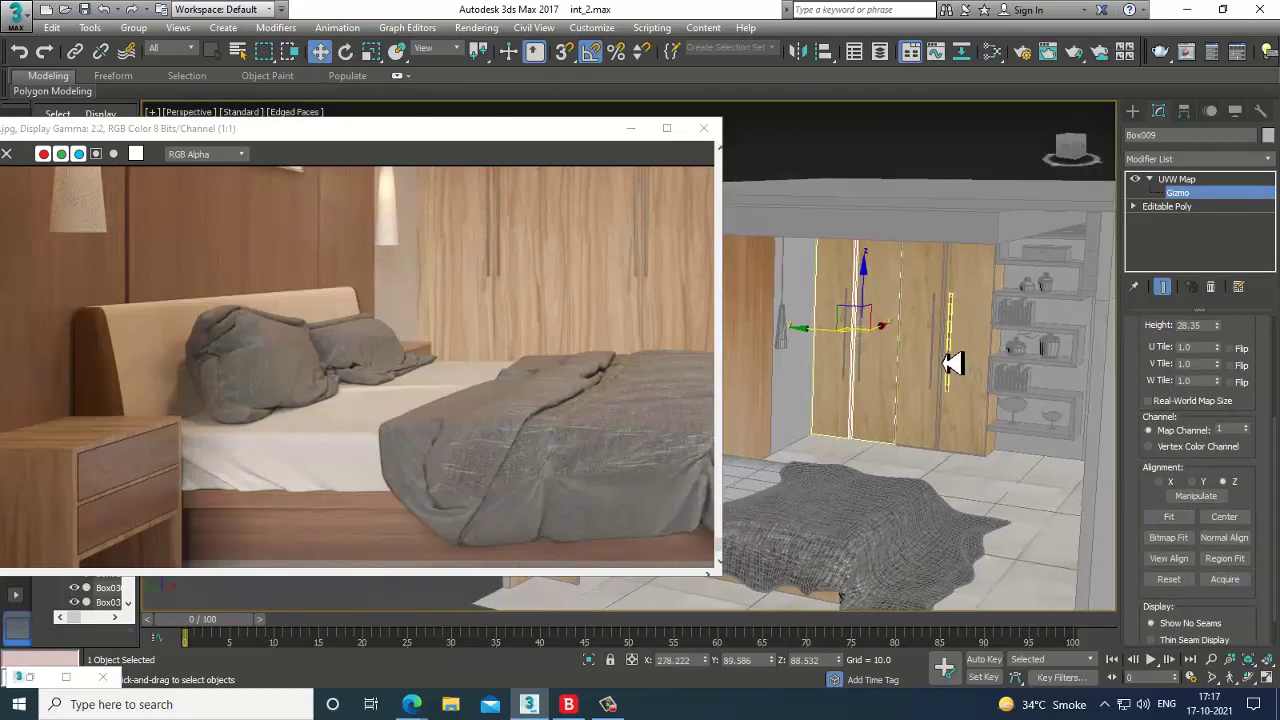
middle_click_drag(950, 363, 952, 364, "alt")
Set the wardrobe wood material's reflection colour to a dark grey of RGB 35, 35, 35.
key("m")
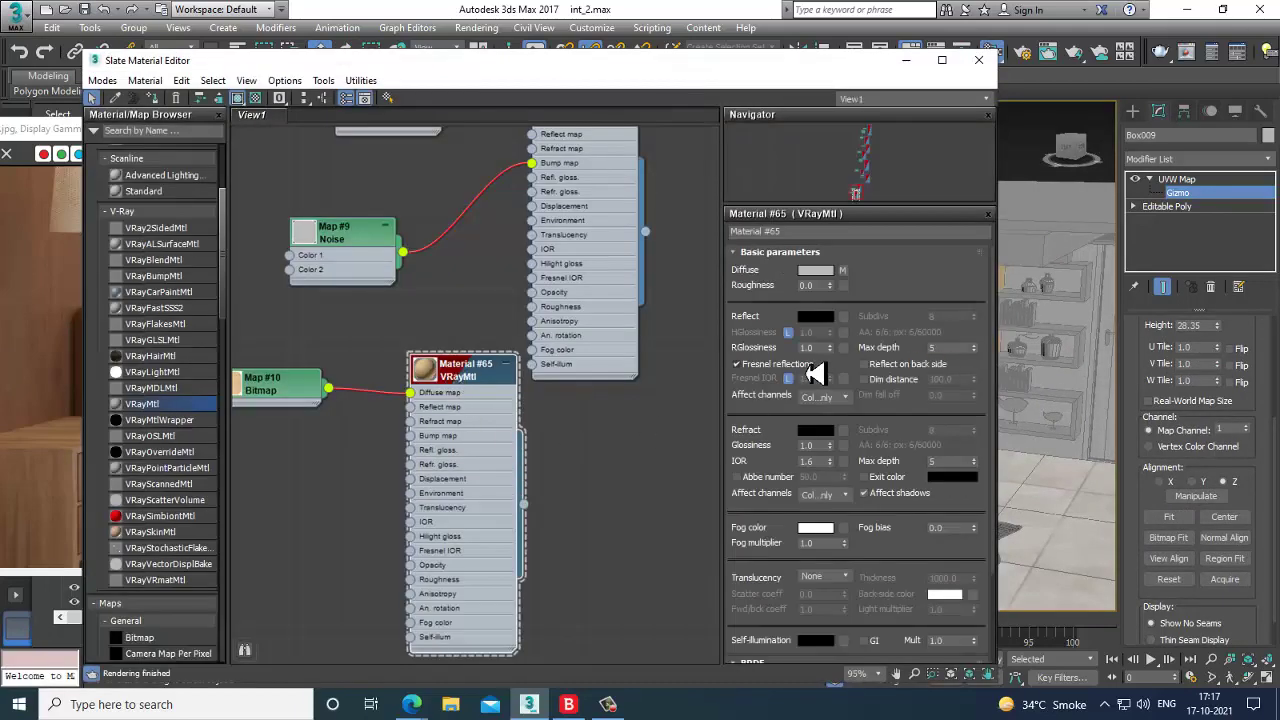
left_click(815, 316)
left_click_drag(483, 128, 483, 185)
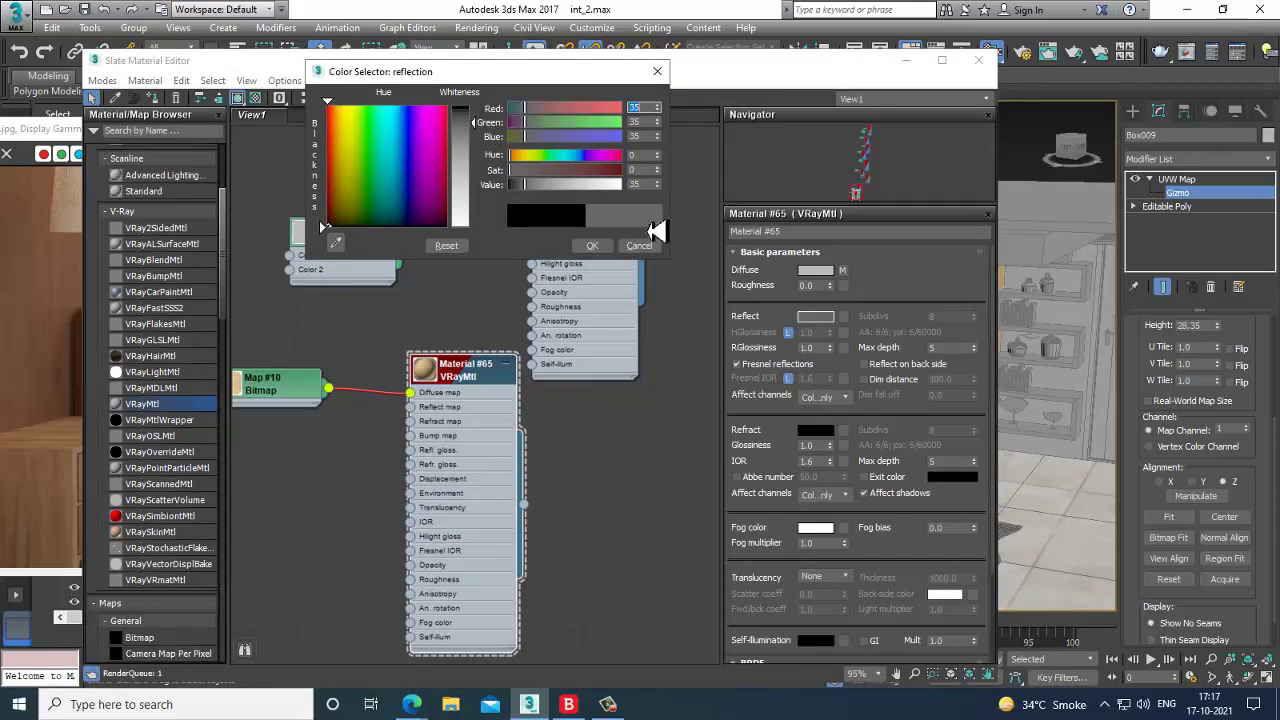
left_click(592, 245)
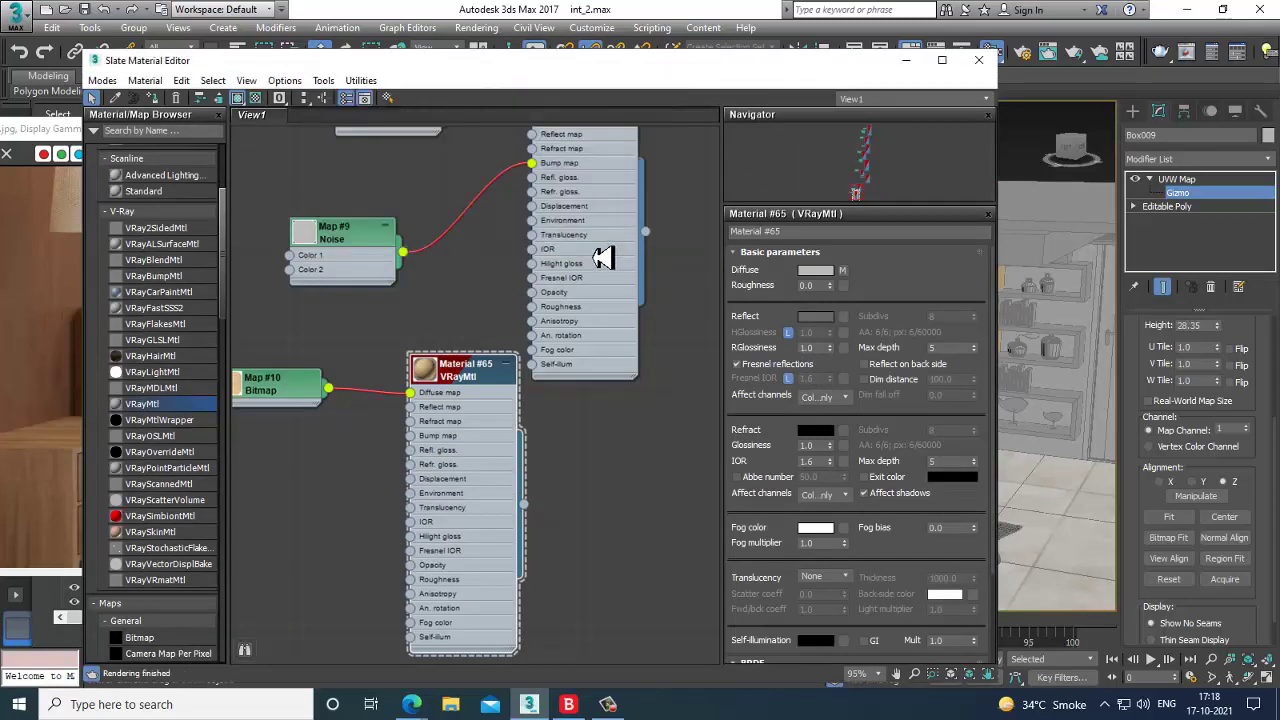
left_click(912, 67)
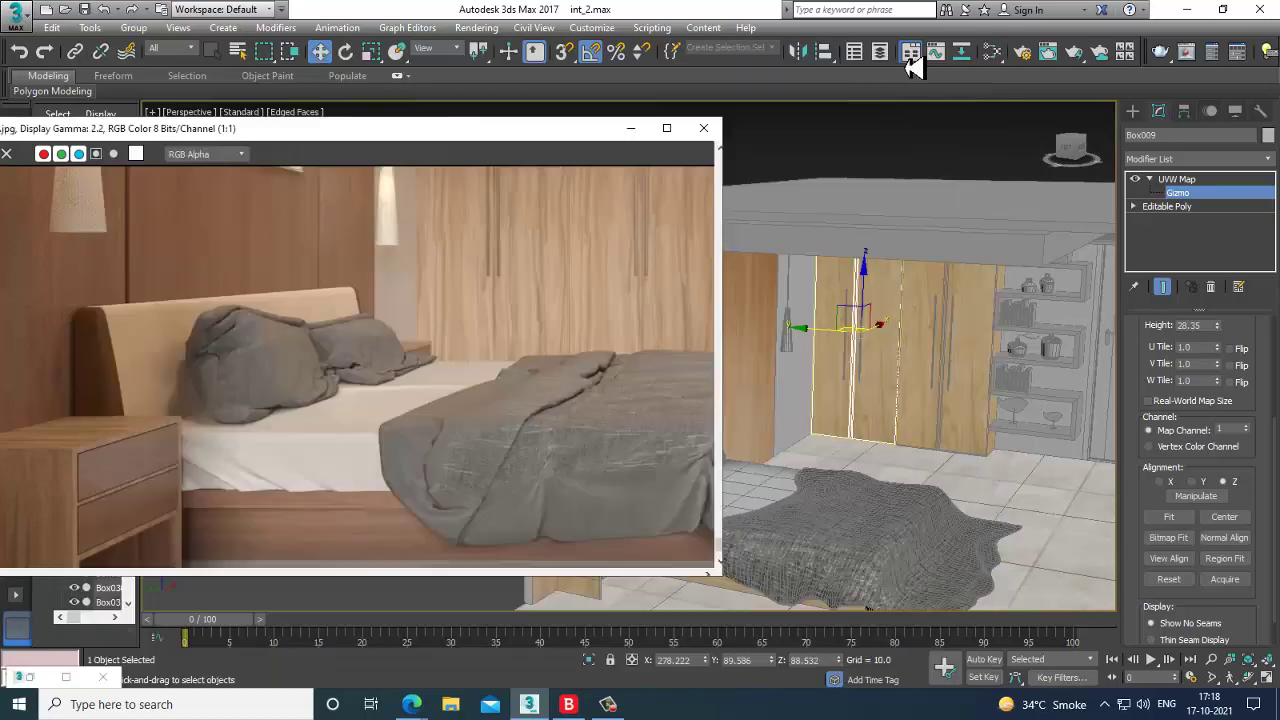
Select all four vertical door handles on the two wardrobe units, using wireframe display to reach them.
scroll(945, 333, "up", 5)
scroll(829, 323, "up", 3)
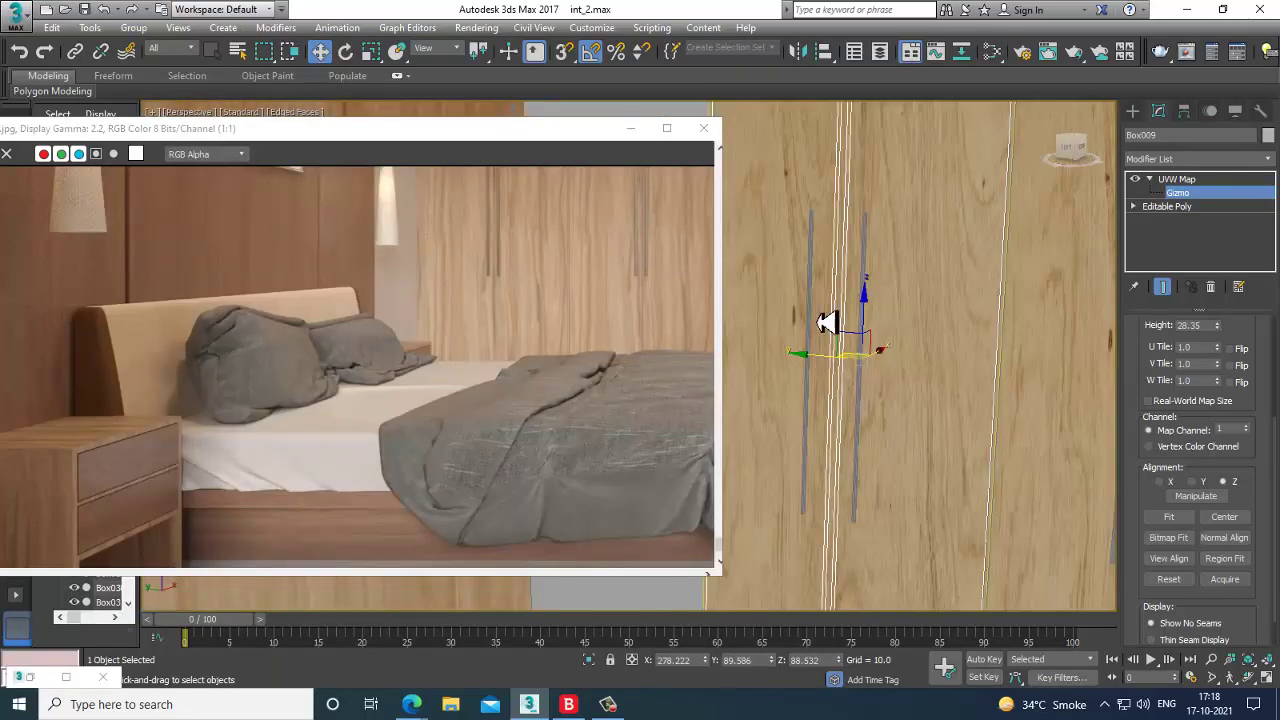
left_click(1177, 179)
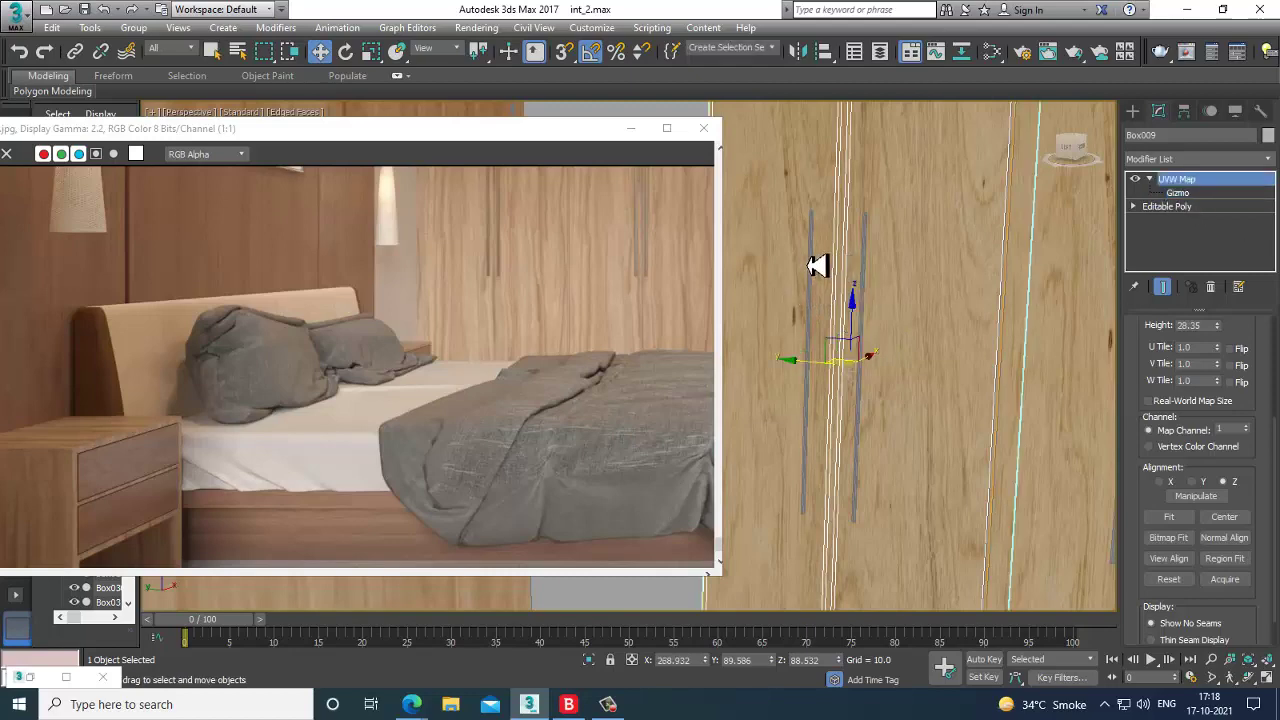
left_click(819, 265)
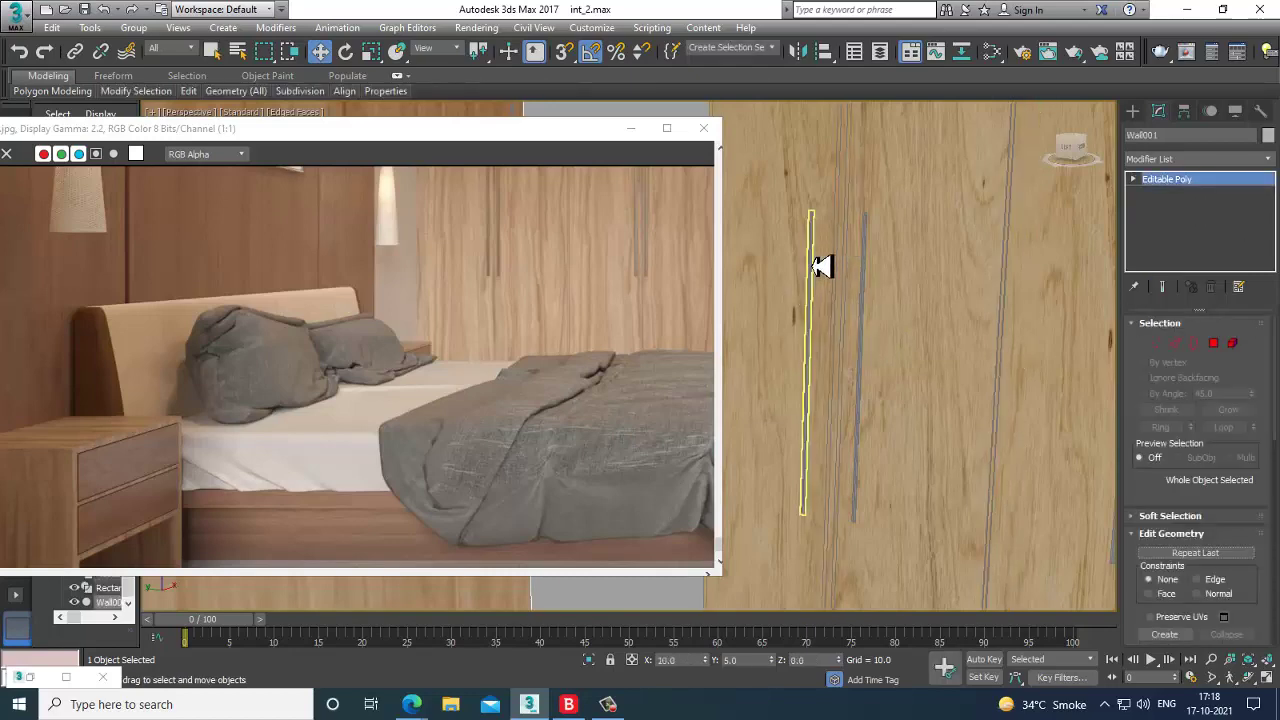
left_click(820, 266)
scroll(877, 283, "up", 3)
middle_click_drag(817, 253, 1023, 329)
key("F3")
left_click(941, 274, "ctrl")
scroll(828, 310, "down", 4)
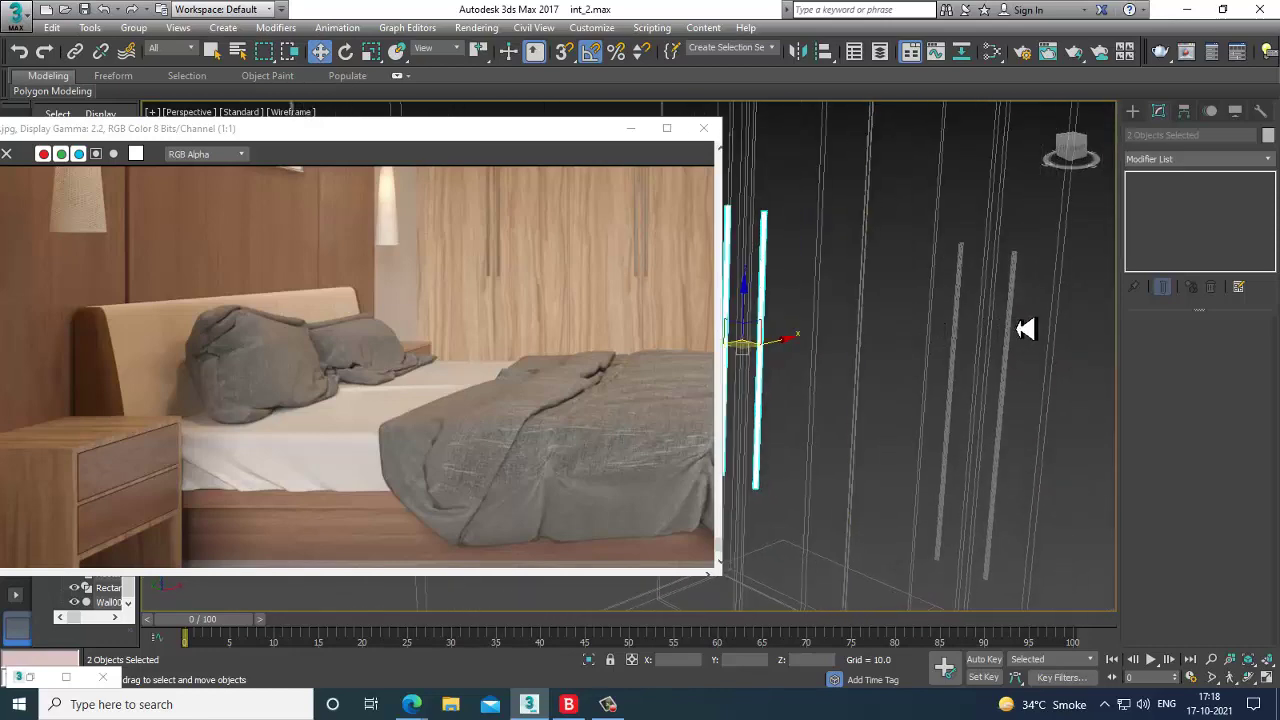
left_click(1007, 323, "ctrl")
left_click(960, 316, "ctrl")
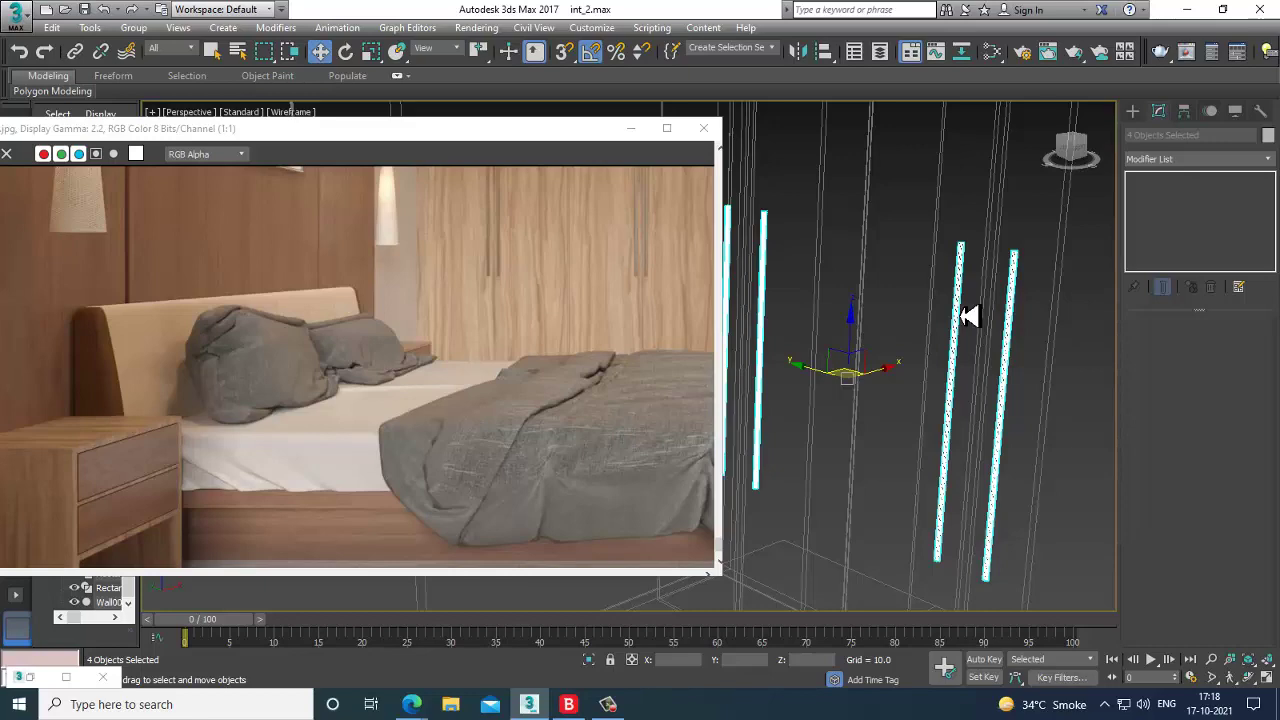
Add a new VRayMtl below the existing materials in the node view and show its parameters.
key("m")
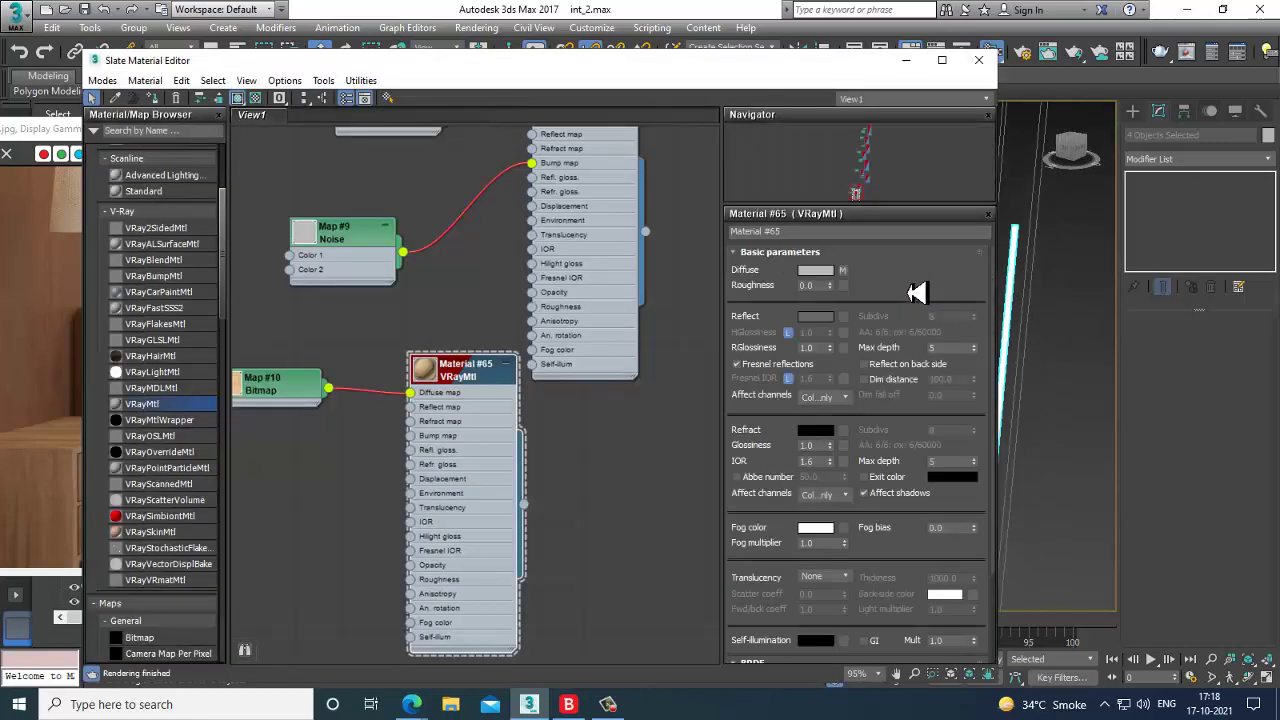
middle_click_drag(505, 235, 511, 137)
left_click_drag(157, 409, 425, 448)
double_click(421, 447)
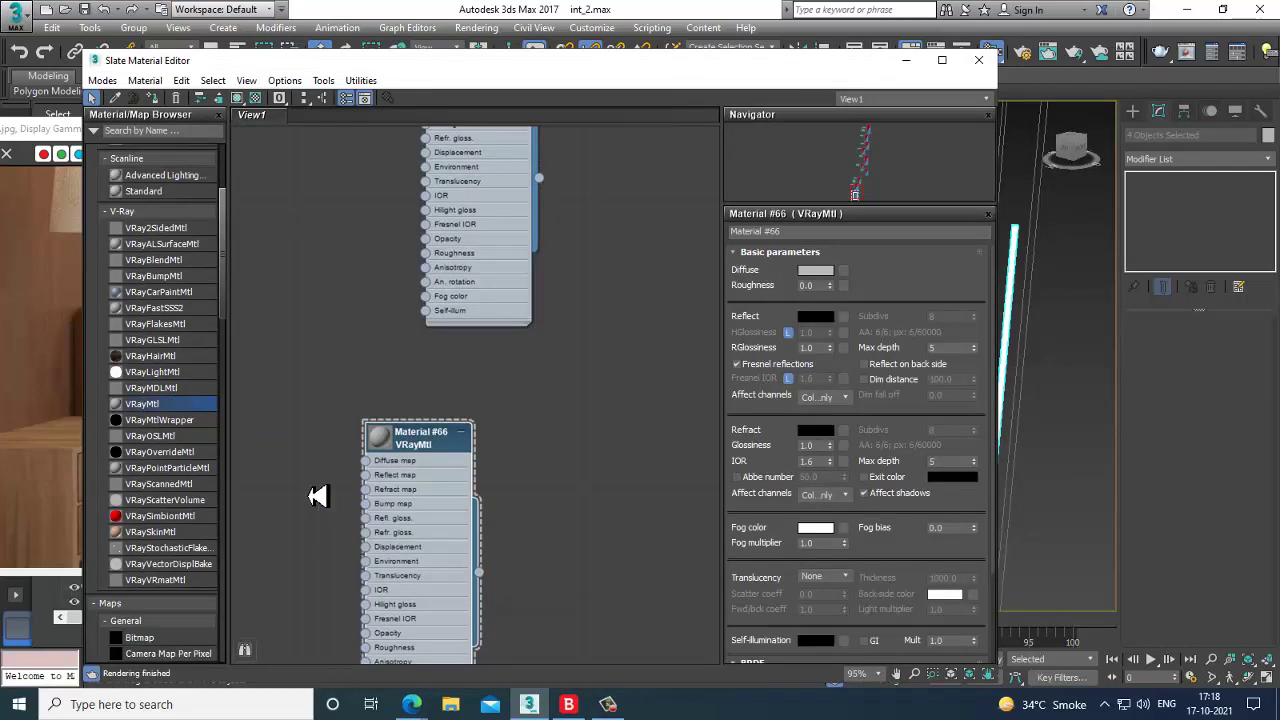
Set the new handle material's diffuse colour to RGB 232, 232, 232.
left_click(815, 270)
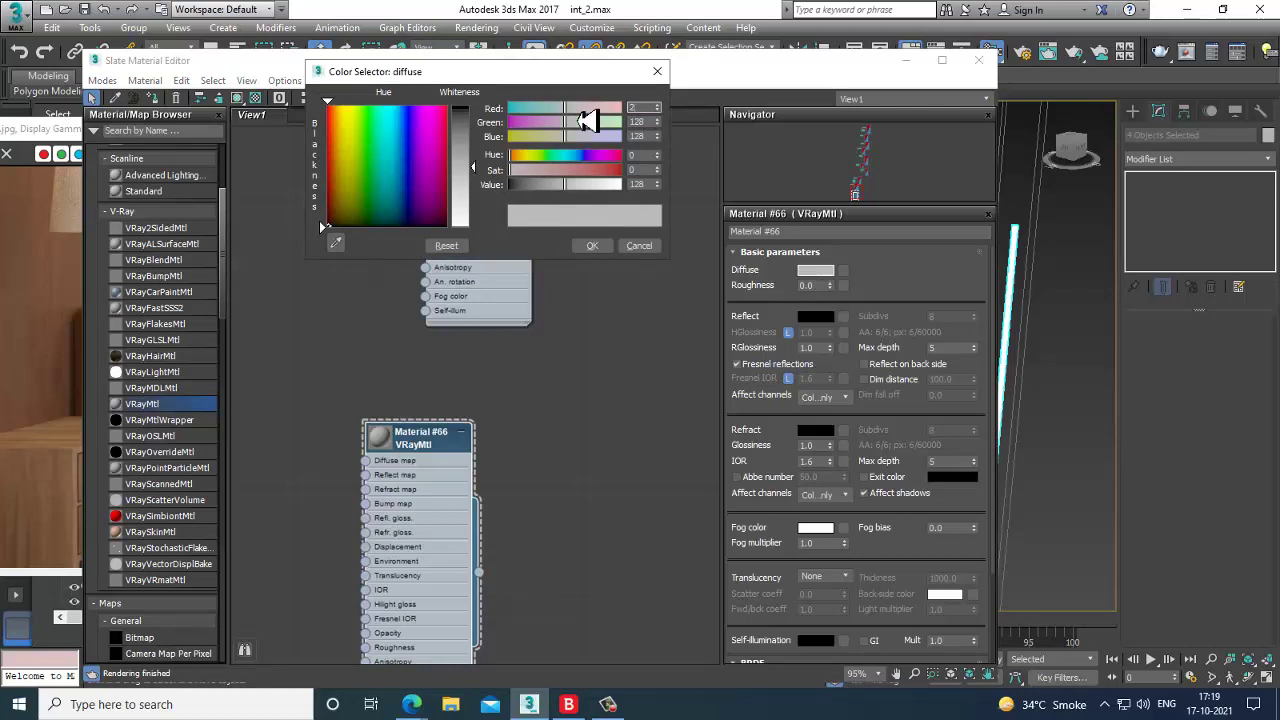
key("Tab")
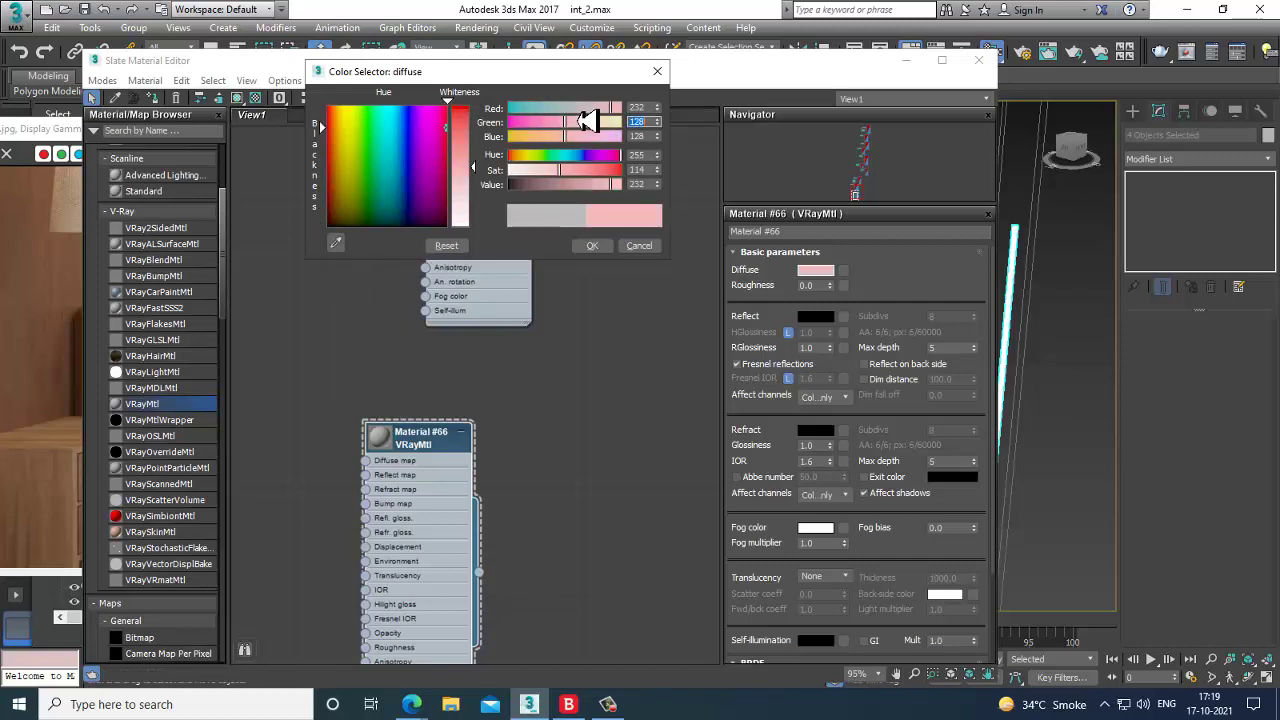
type("232")
key("Tab")
type("232")
key("Return")
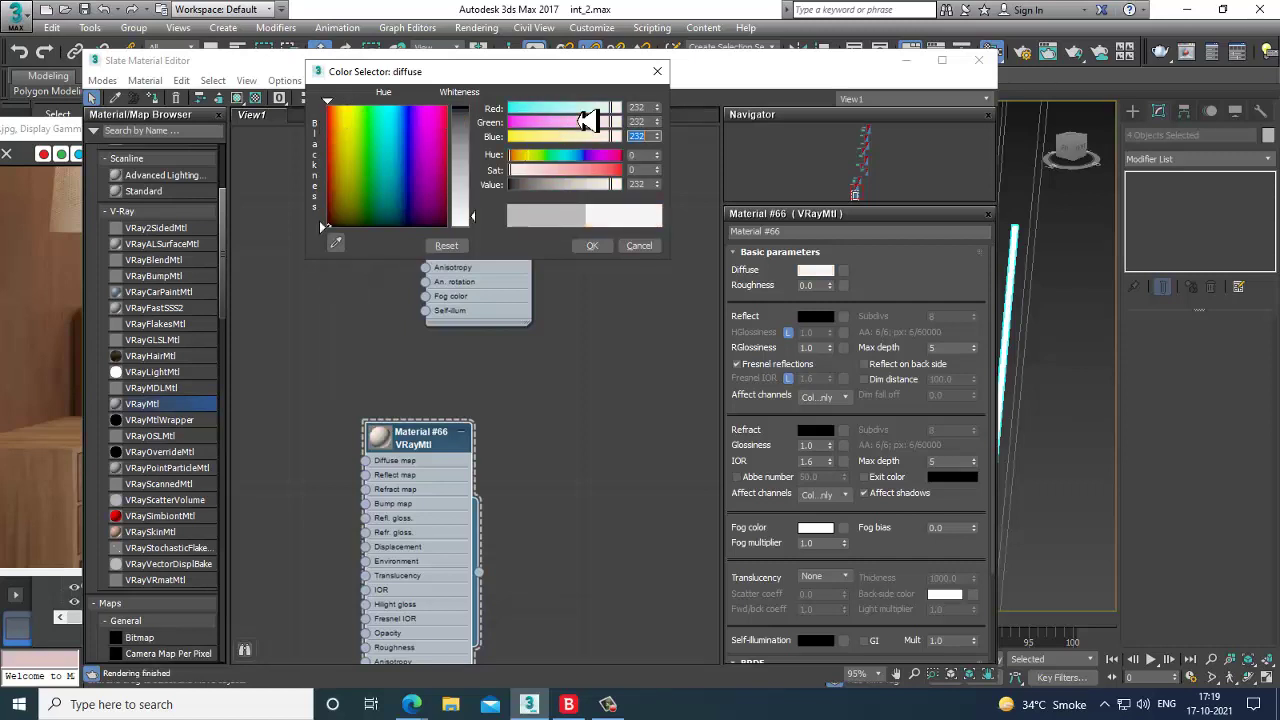
left_click(596, 247)
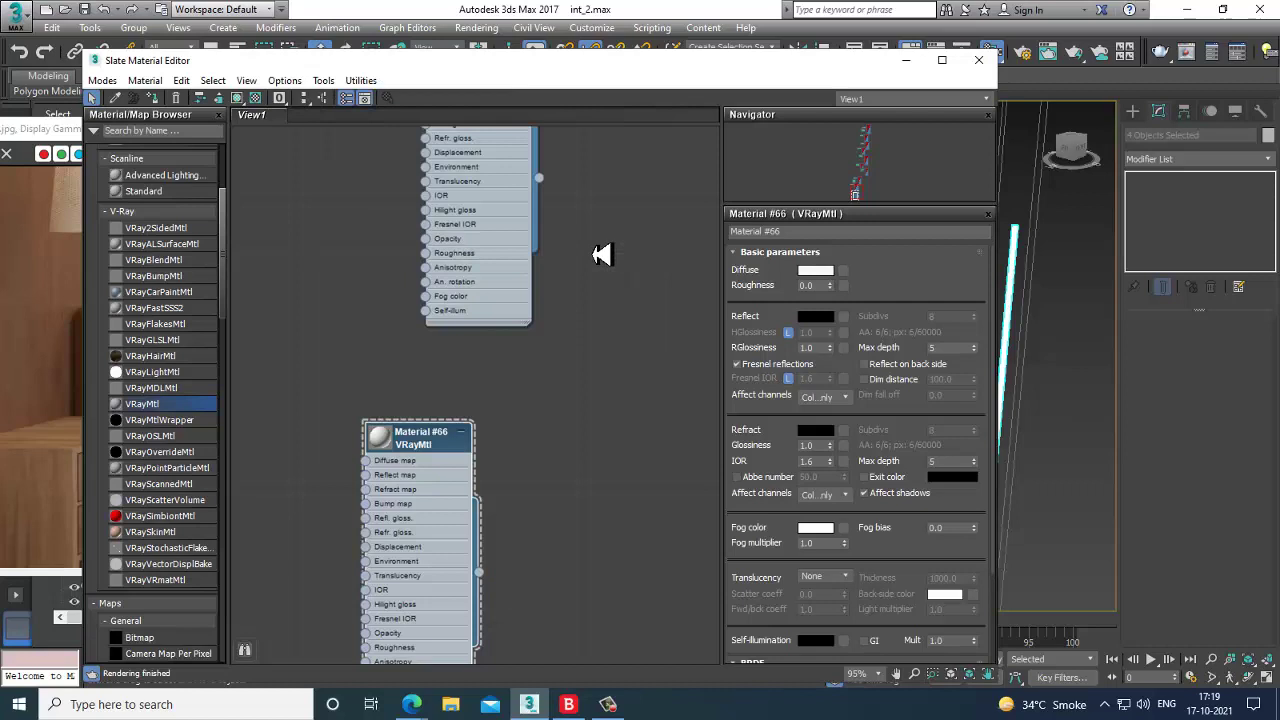
Set the handle material's reflection glossiness to 0.8 and its reflection colour to RGB 230, 230, 230.
left_click(814, 347)
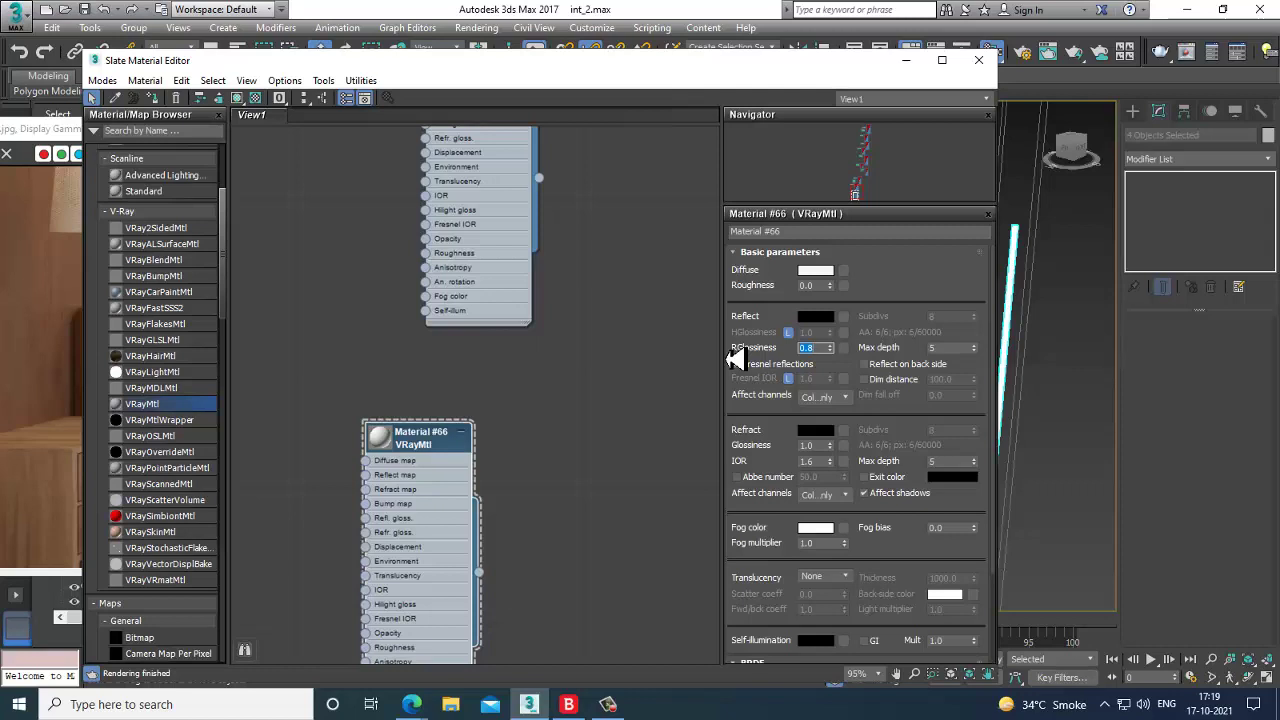
left_click(815, 316)
left_click_drag(473, 107, 497, 230)
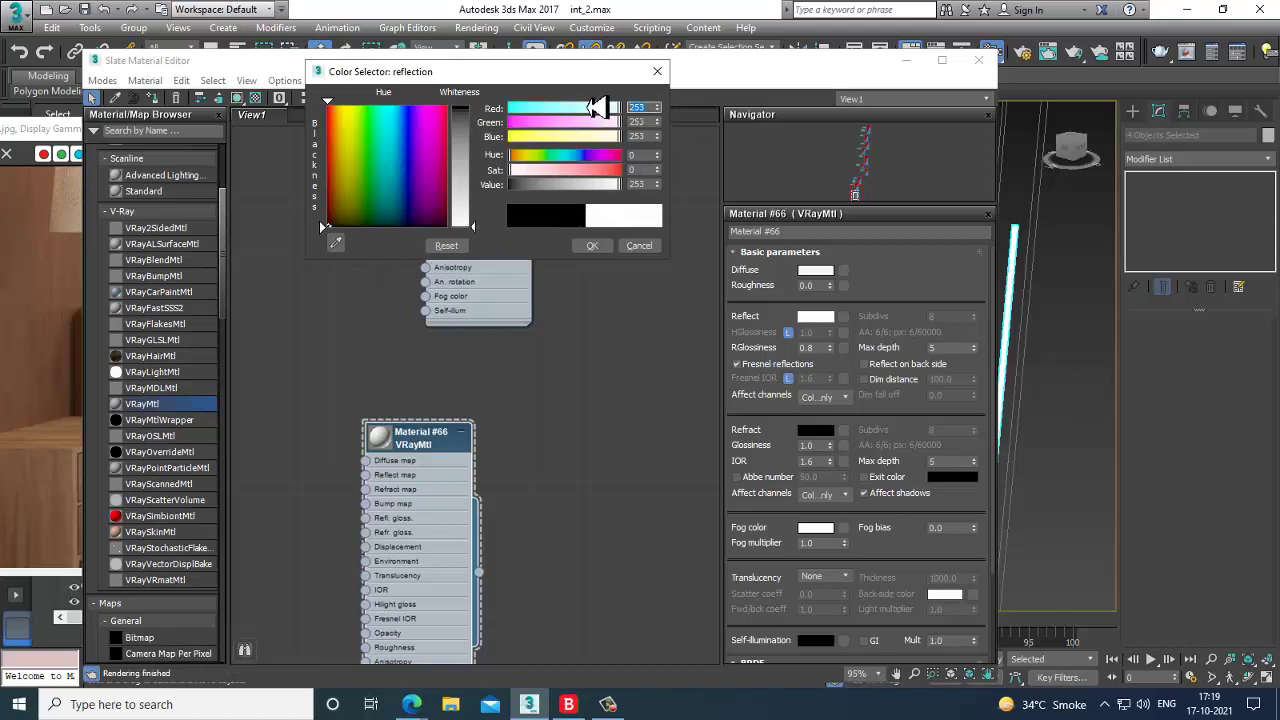
type("230")
key("Tab")
type("230")
key("Tab")
type("230")
key("Return")
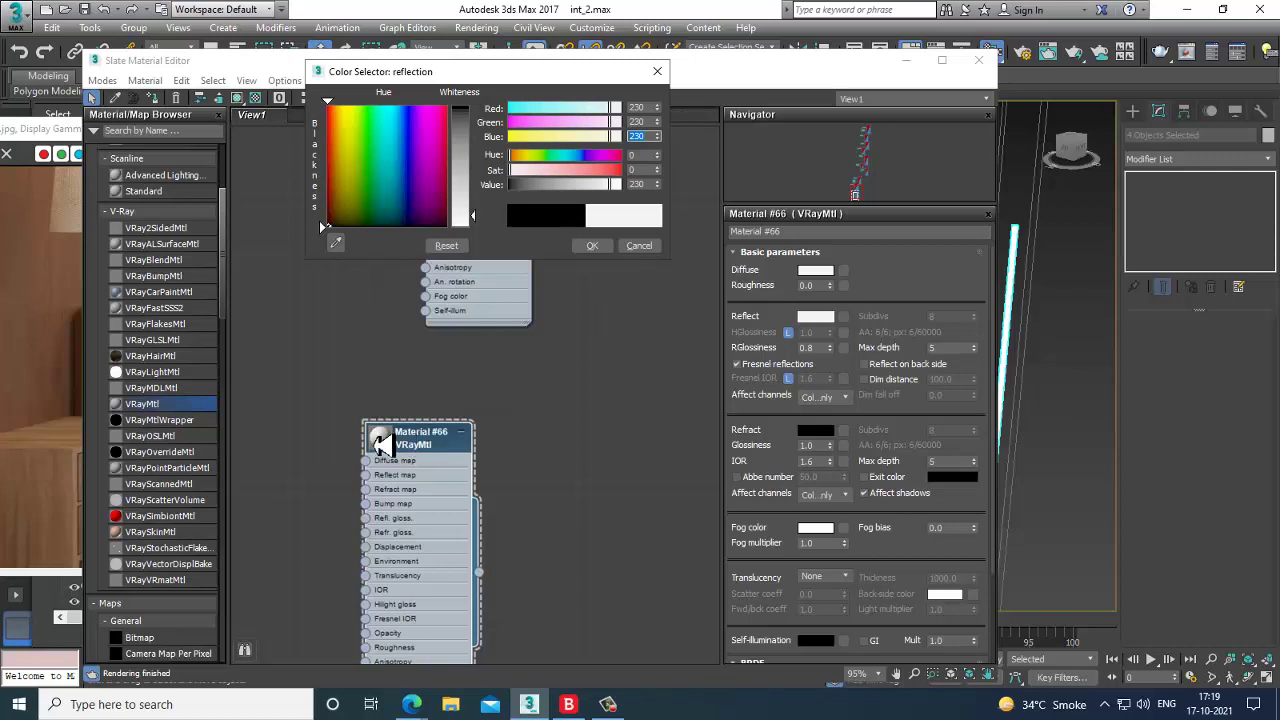
left_click(605, 247)
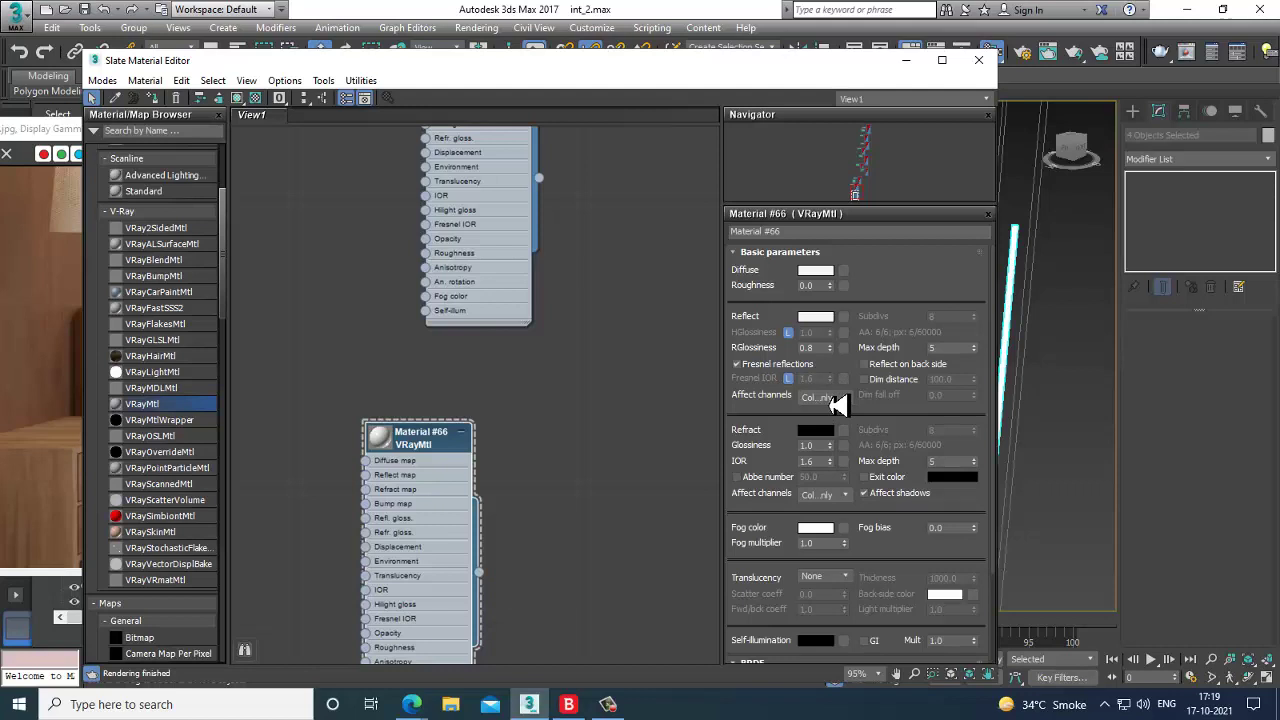
Unlock the handle material's Fresnel IOR and set it to 20.
left_click(788, 378)
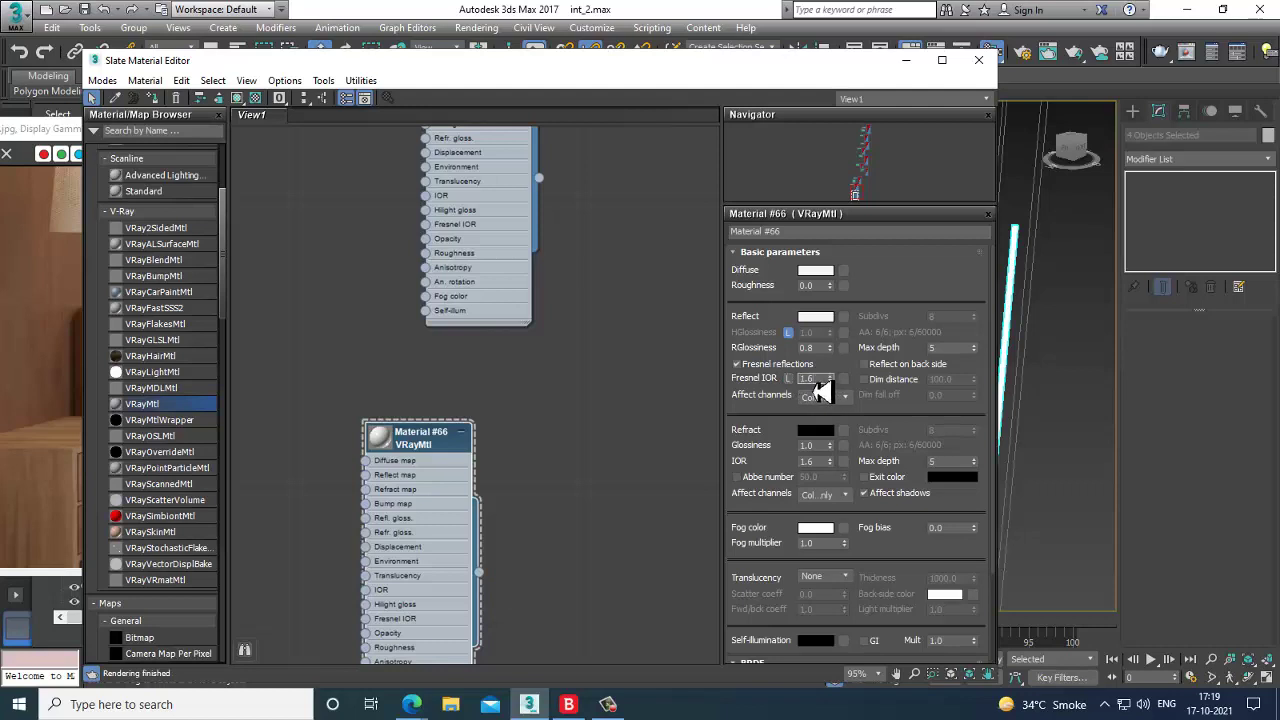
left_click_drag(815, 380, 785, 377)
type("20")
key("Return")
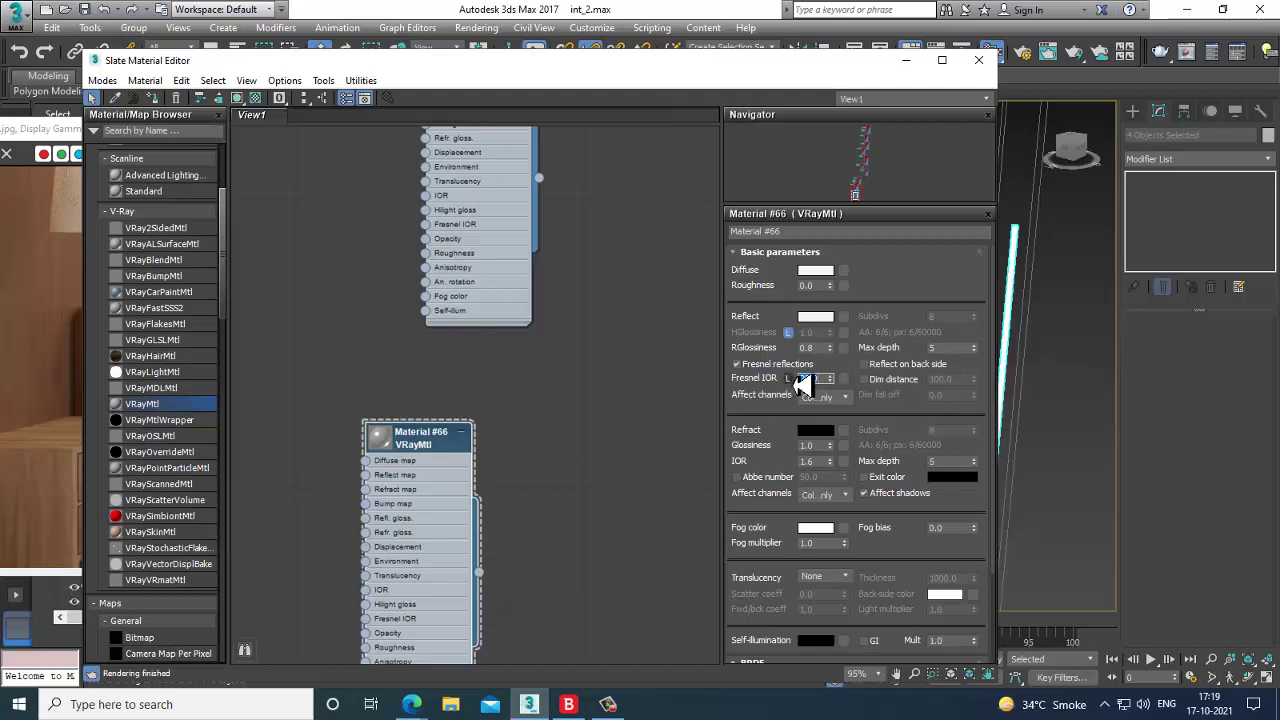
Enable local subdivisions in the V-Ray Global DMC render settings.
left_click(477, 28)
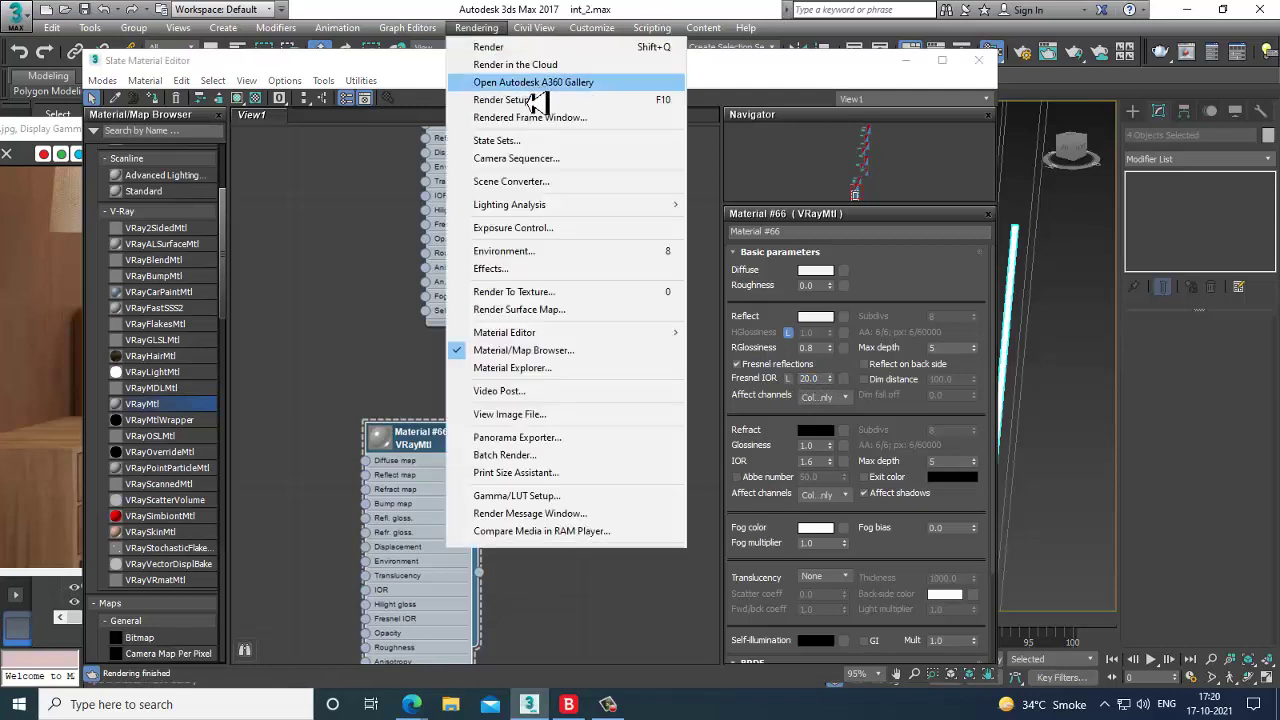
left_click(533, 100)
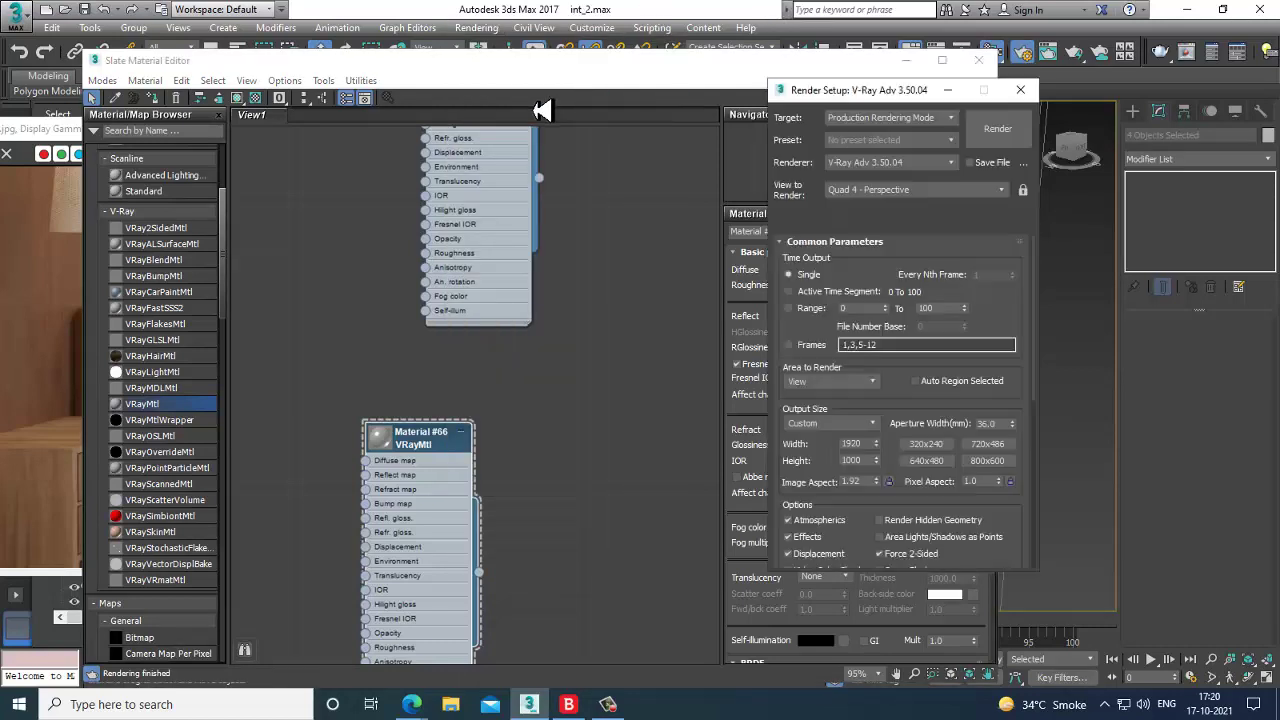
left_click(834, 221)
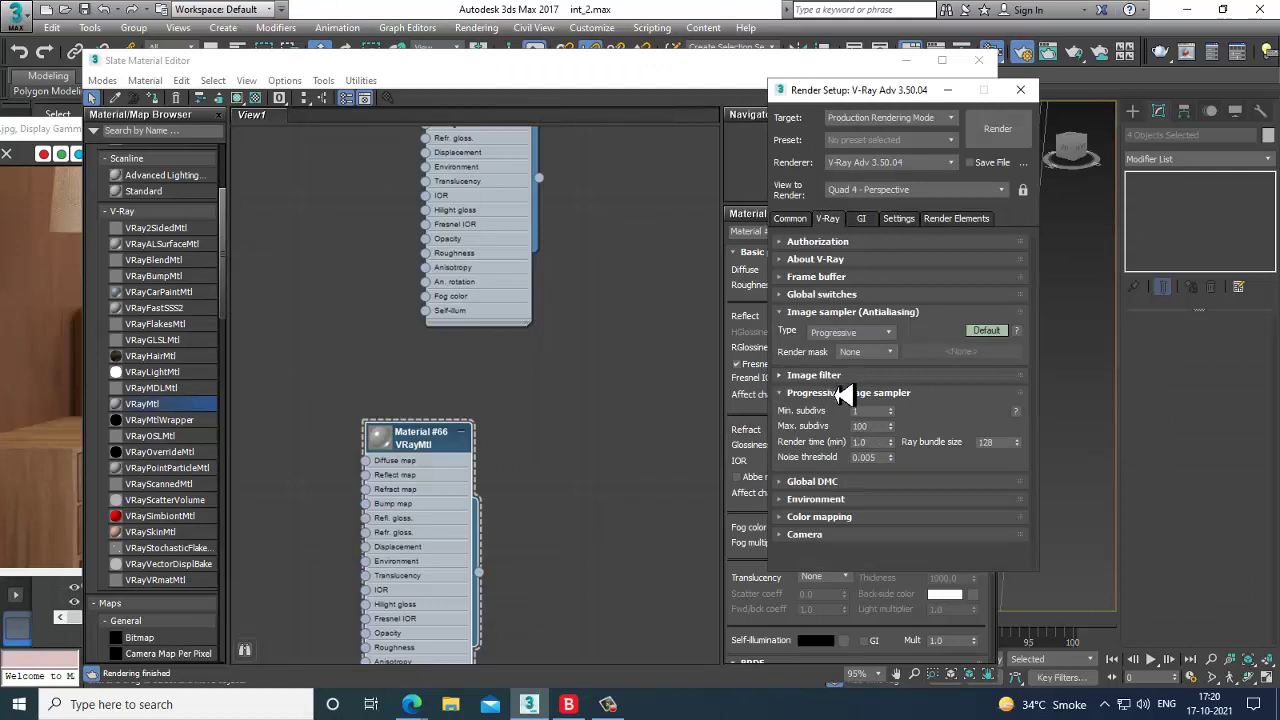
left_click(818, 295)
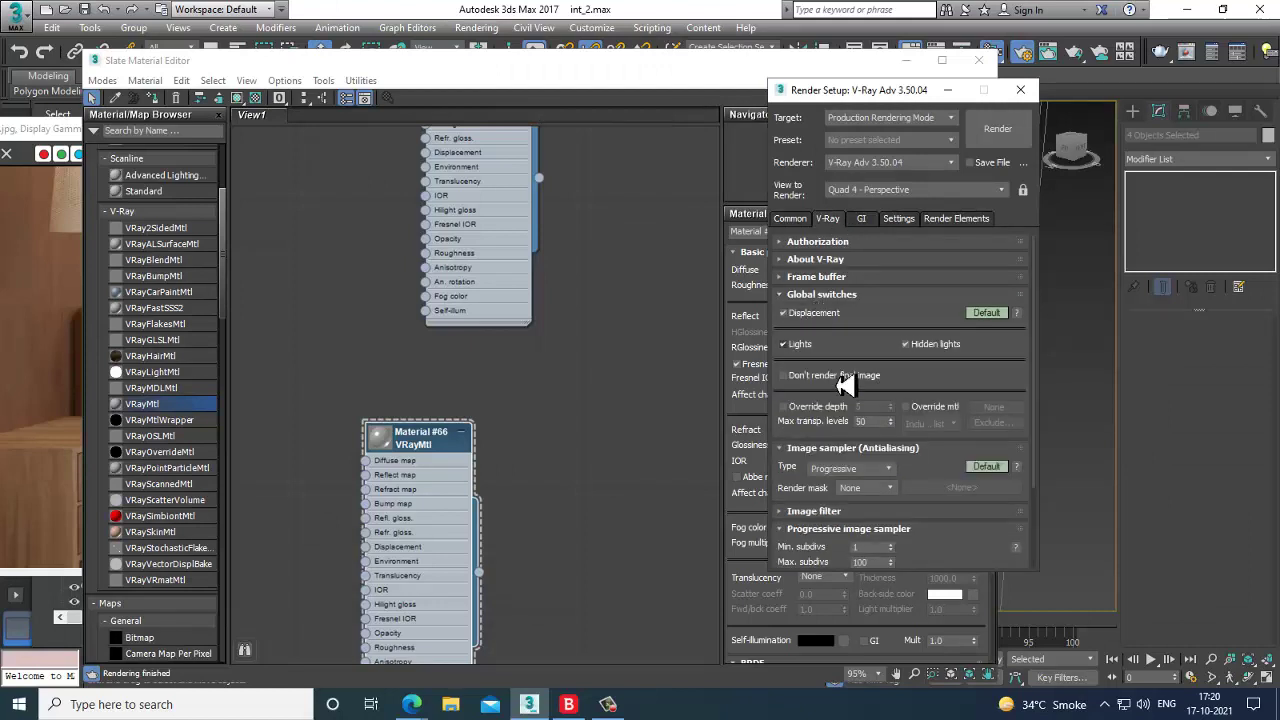
scroll(800, 449, "down", 2)
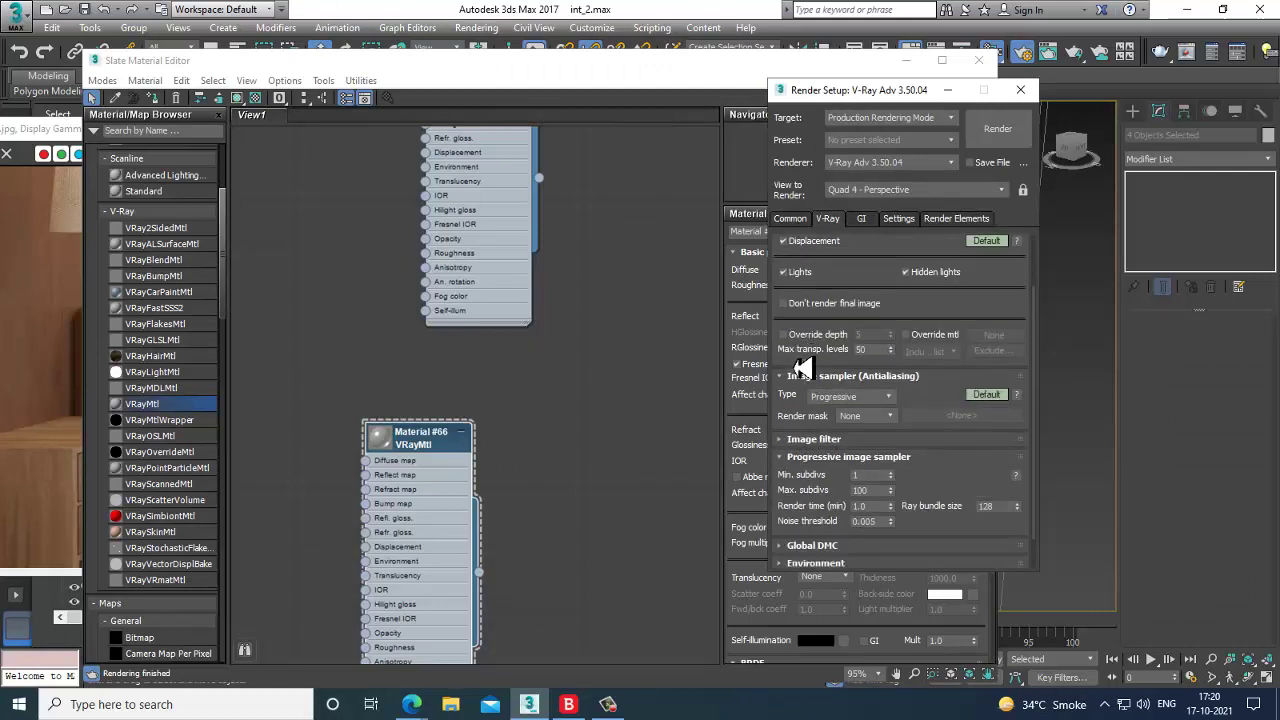
left_click(803, 444)
left_click_drag(837, 497, 837, 374)
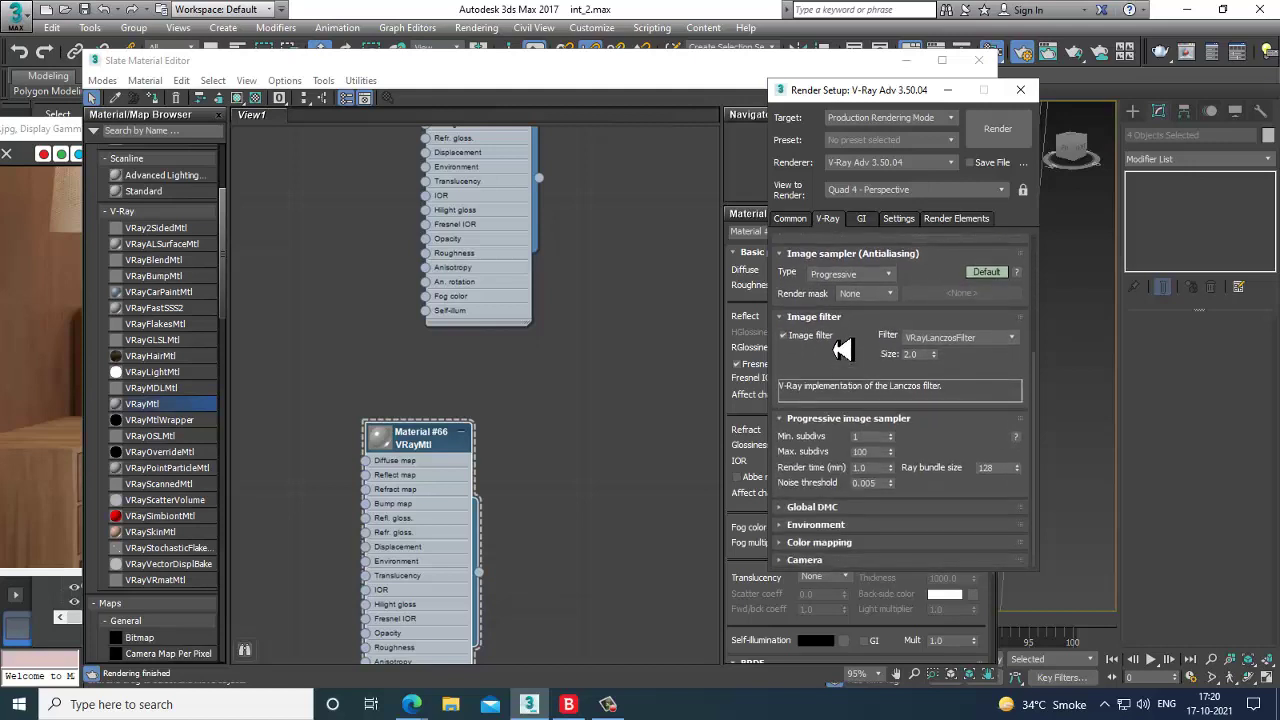
left_click(845, 510)
left_click_drag(920, 500, 910, 484)
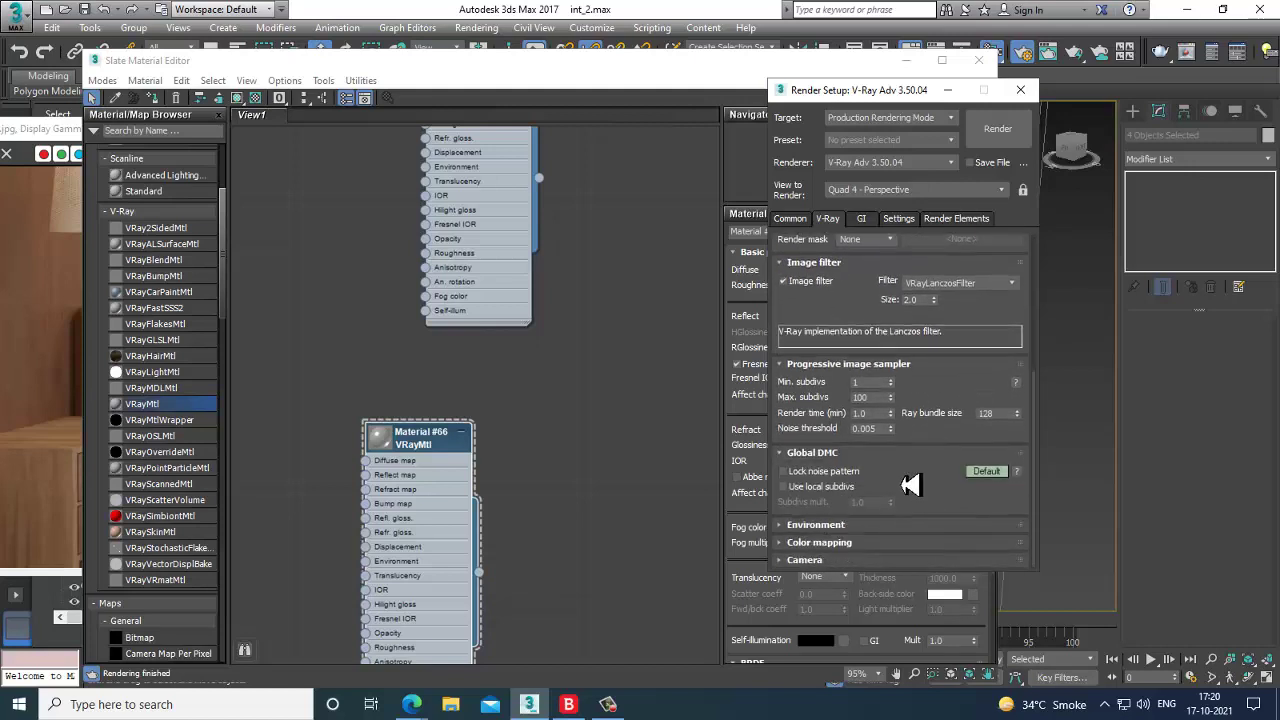
left_click(815, 487)
left_click(947, 91)
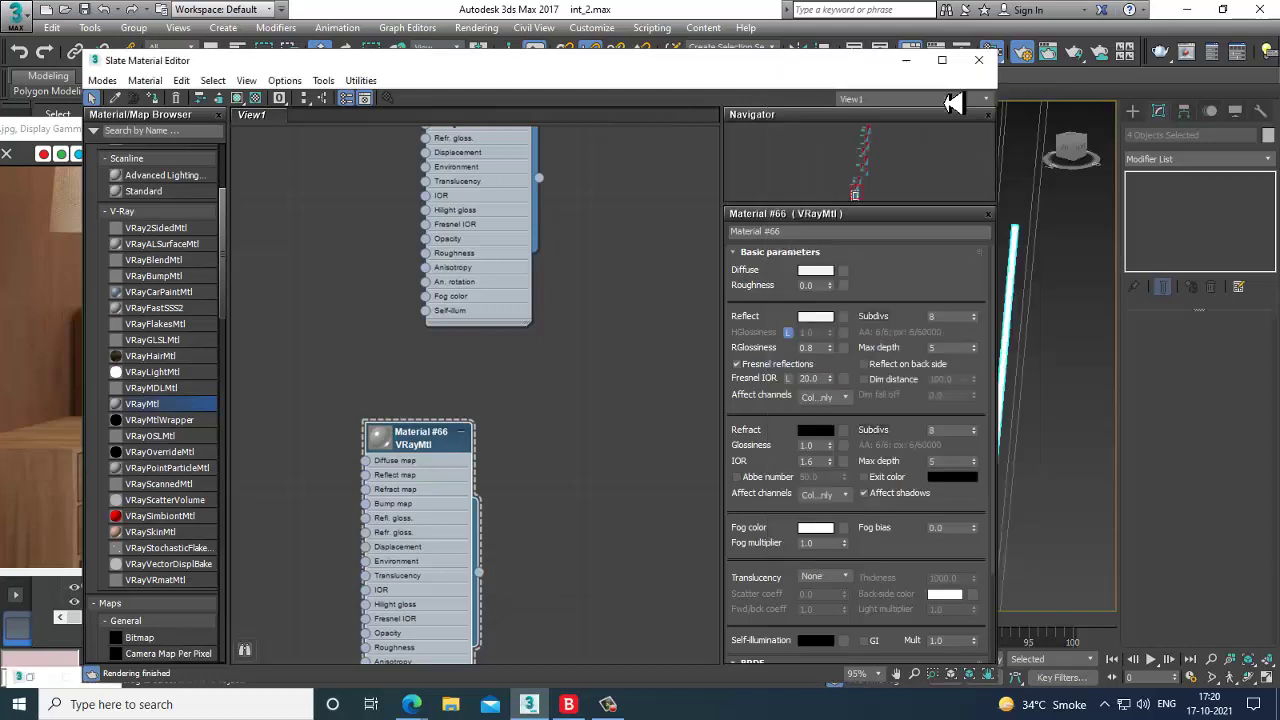
Set the handle material's reflection subdivisions to 16 and enlarge its node preview.
left_click_drag(945, 318, 895, 314)
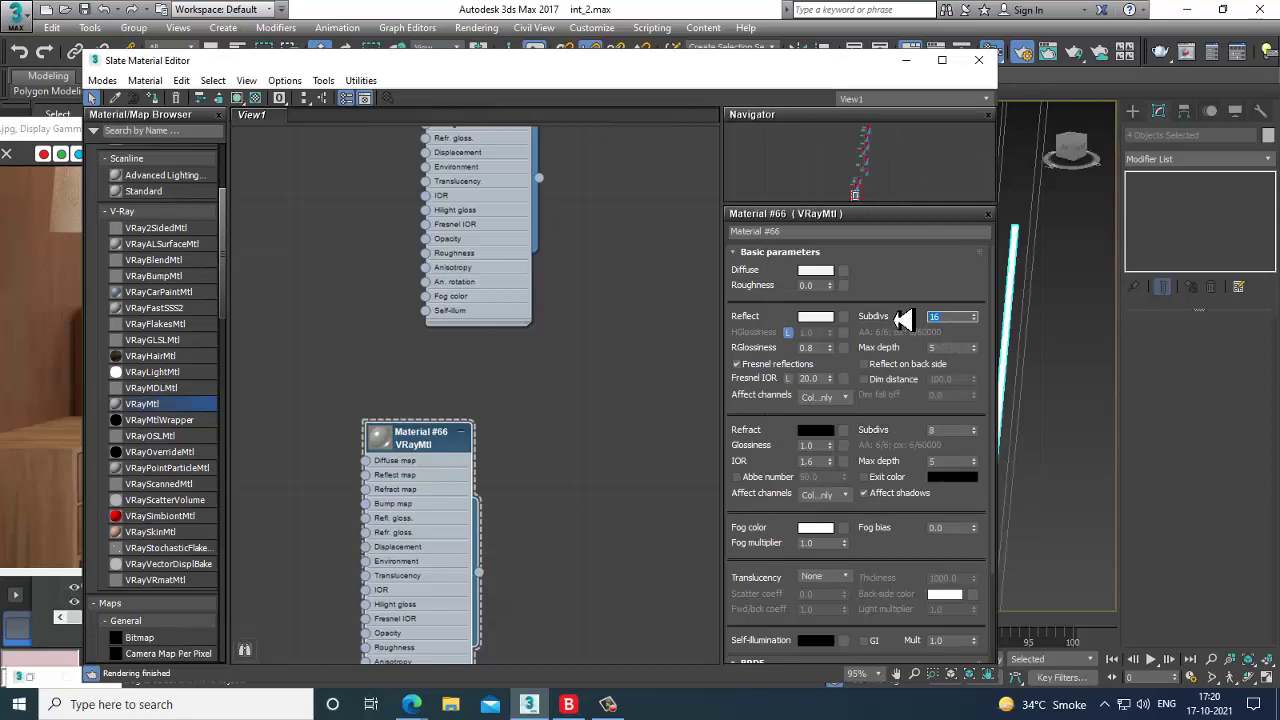
left_click_drag(957, 349, 848, 347)
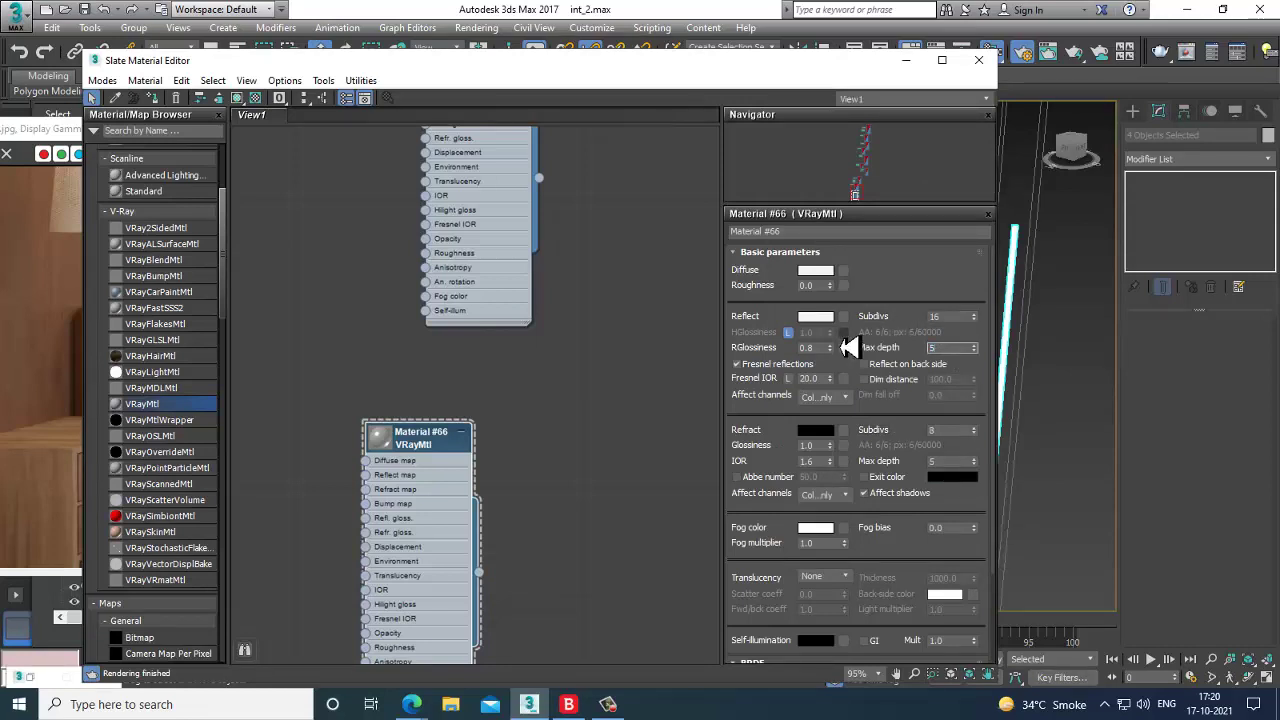
double_click(382, 442)
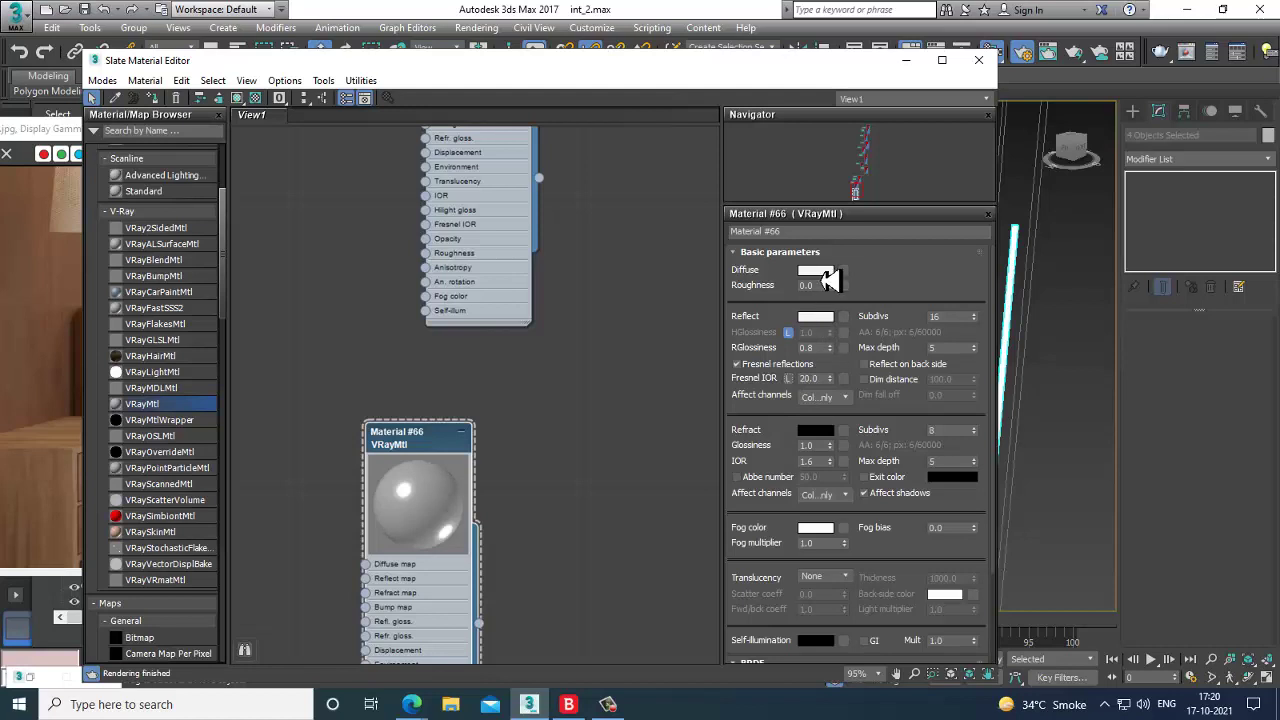
Set the handle material's diffuse colour to black, RGB 0, 0, 0.
left_click(822, 274)
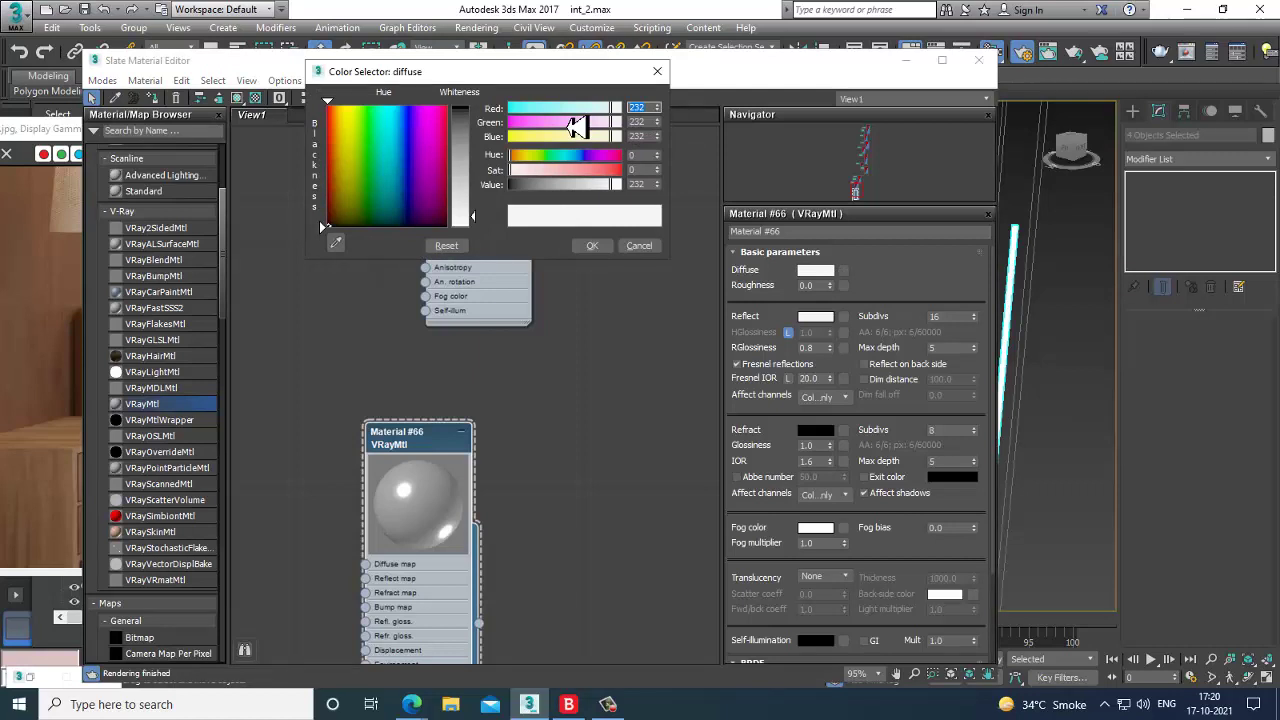
type("0")
key("Tab")
type("0")
key("Tab")
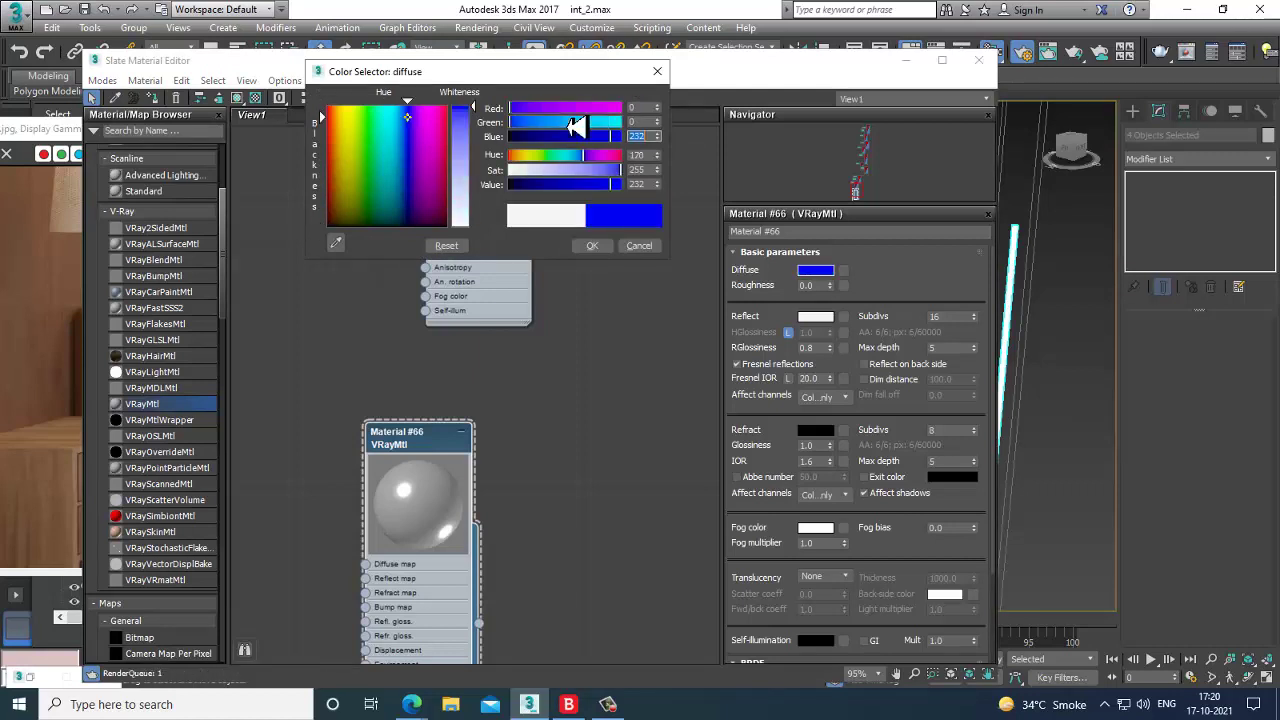
type("0")
key("Return")
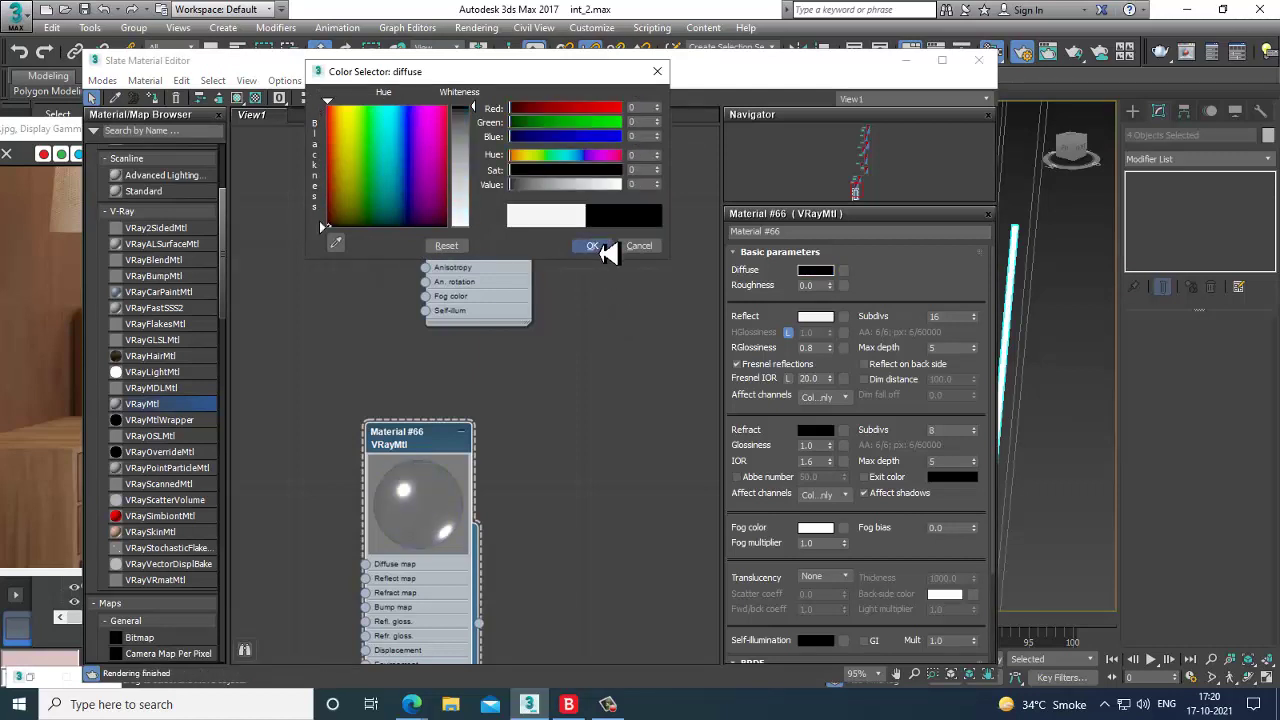
left_click(592, 245)
Assign the handle material to the selected wardrobe handles and show it shaded in the viewport.
left_click(153, 98)
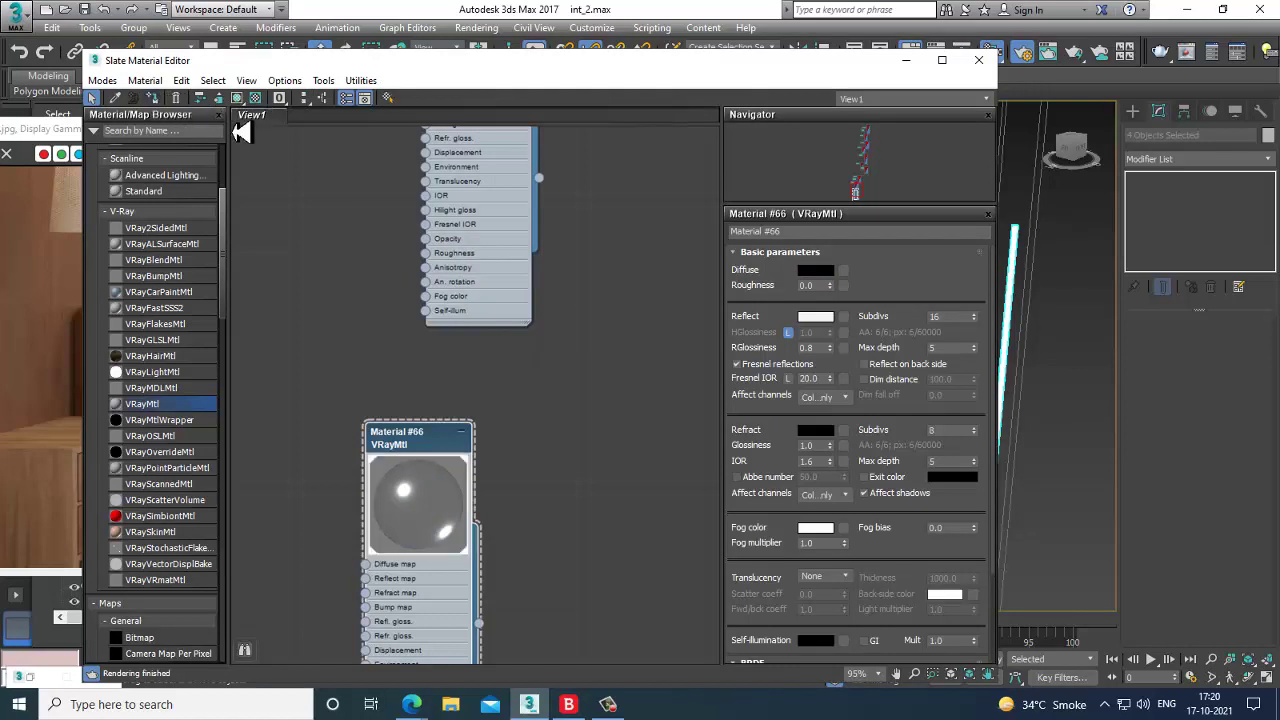
left_click(238, 98)
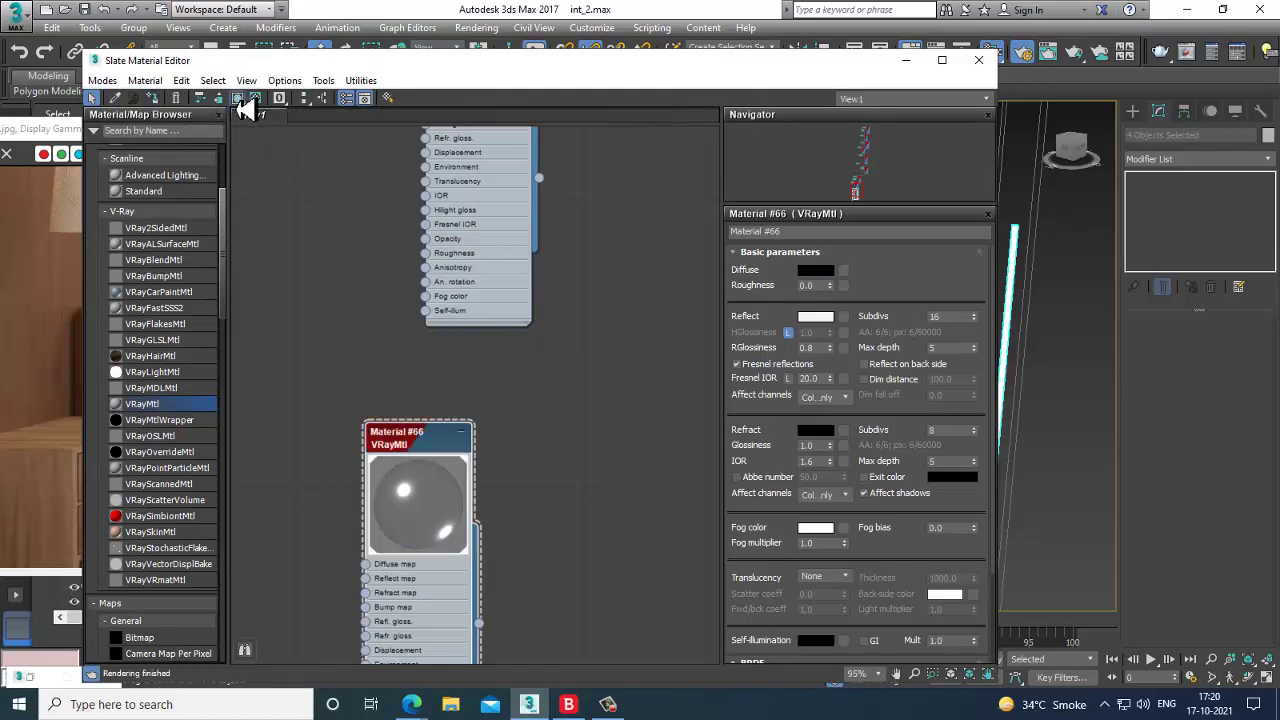
left_click(914, 64)
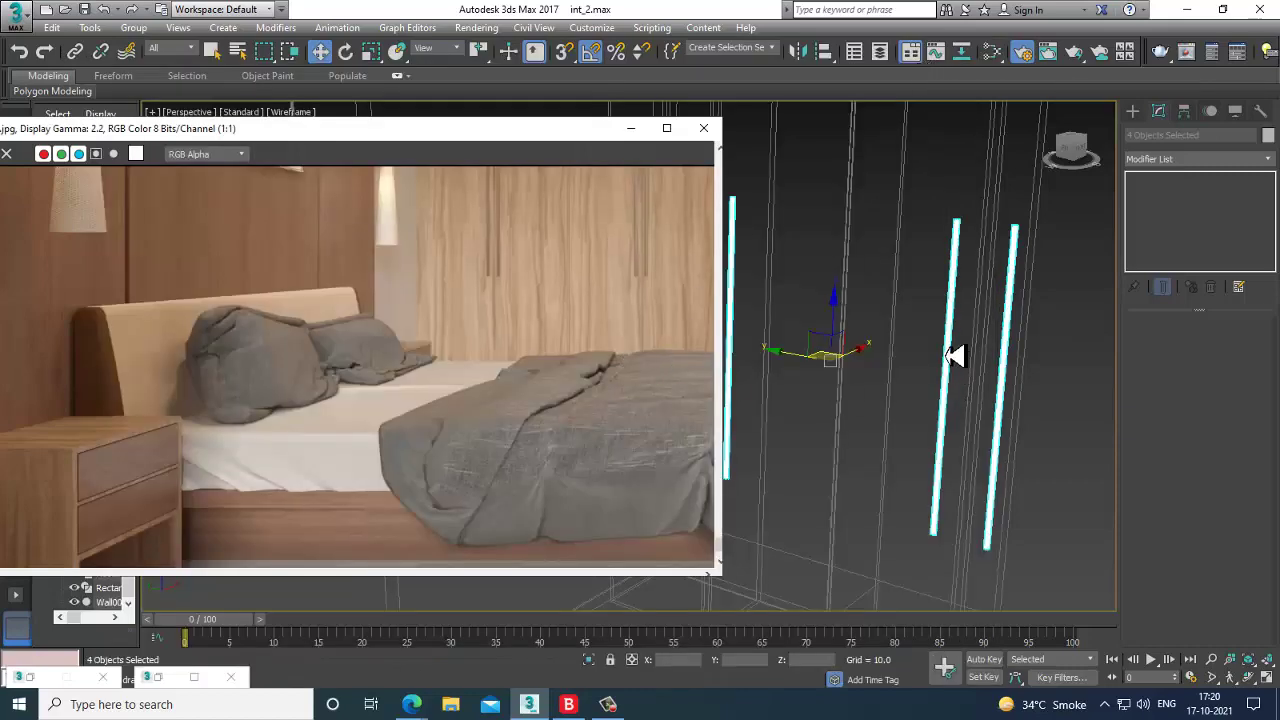
Deselect the handles and switch the perspective view from wireframe to shaded display for a close view of the wardrobe doors.
middle_click_drag(942, 356, 852, 349)
scroll(871, 337, "down", 5)
left_click(953, 194)
scroll(831, 354, "up", 4)
key("F3")
middle_click_drag(990, 308, 880, 354)
scroll(882, 354, "up", 1)
scroll(892, 340, "down", 1)
Start a test render of the close-up wardrobe handles and close the frame buffer.
left_click(480, 27)
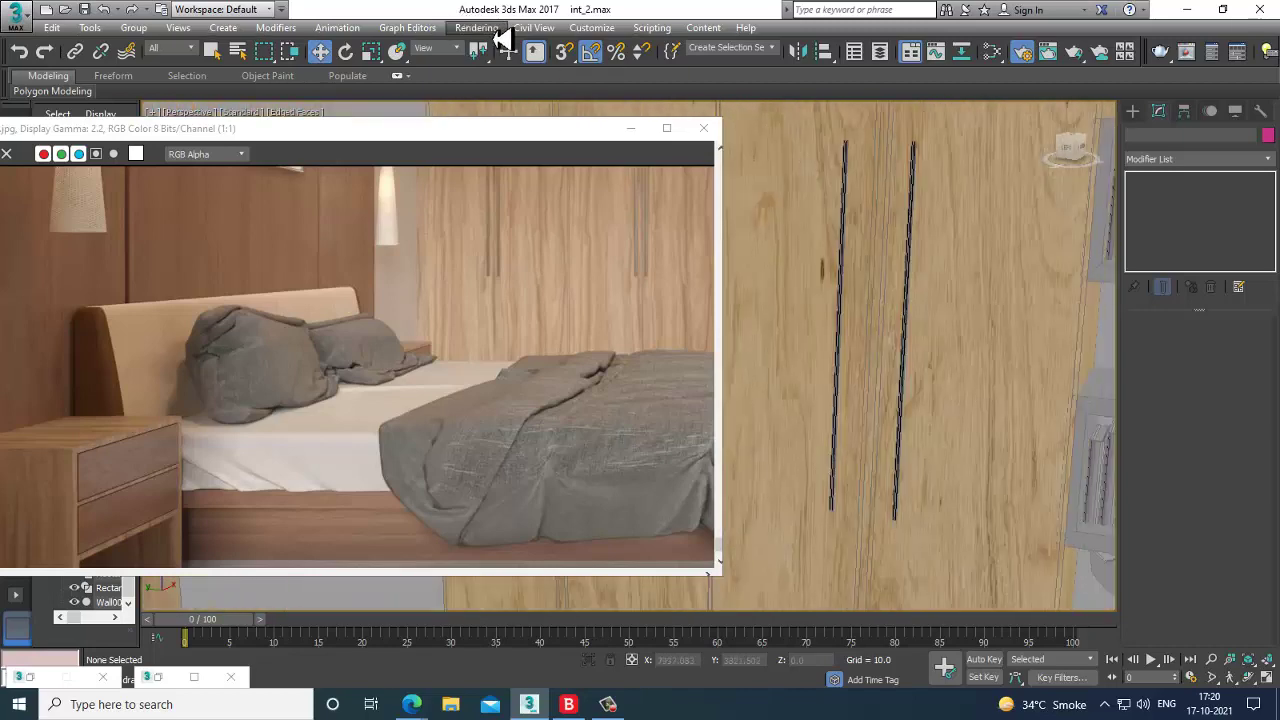
left_click(522, 47)
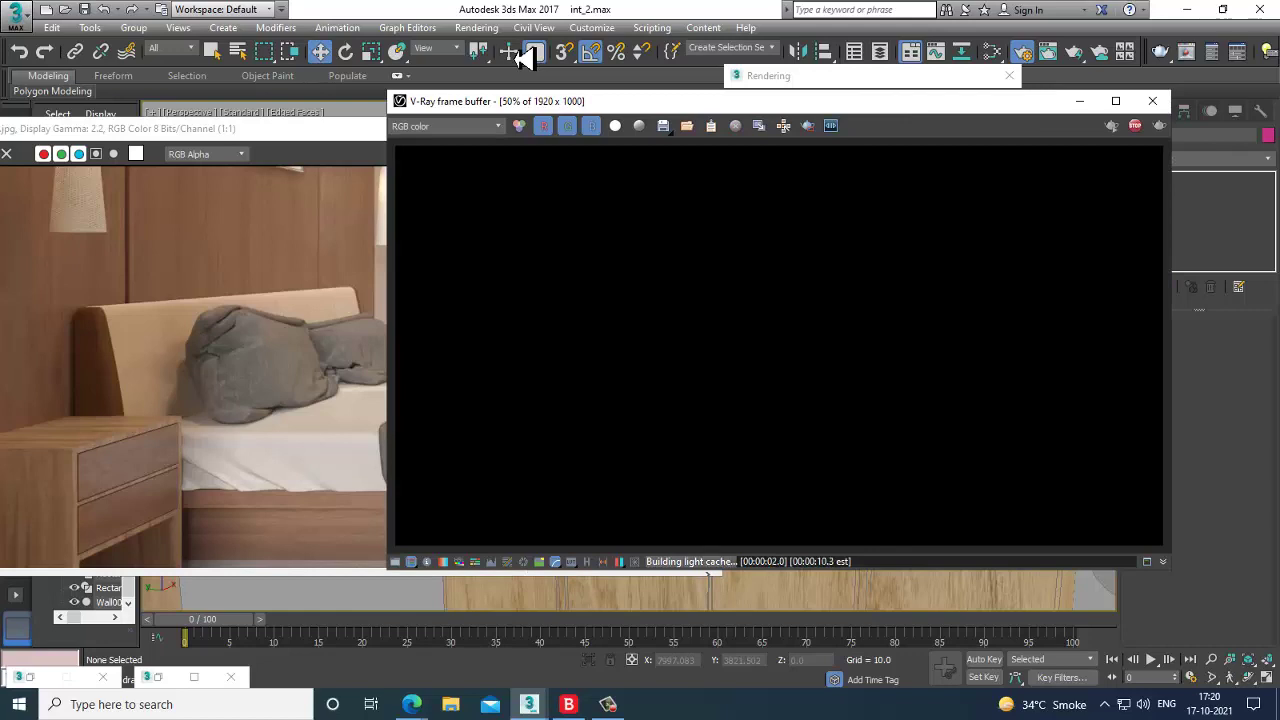
left_click(1152, 101)
Select all objects in the scene and convert them to Editable Poly.
left_click(866, 266)
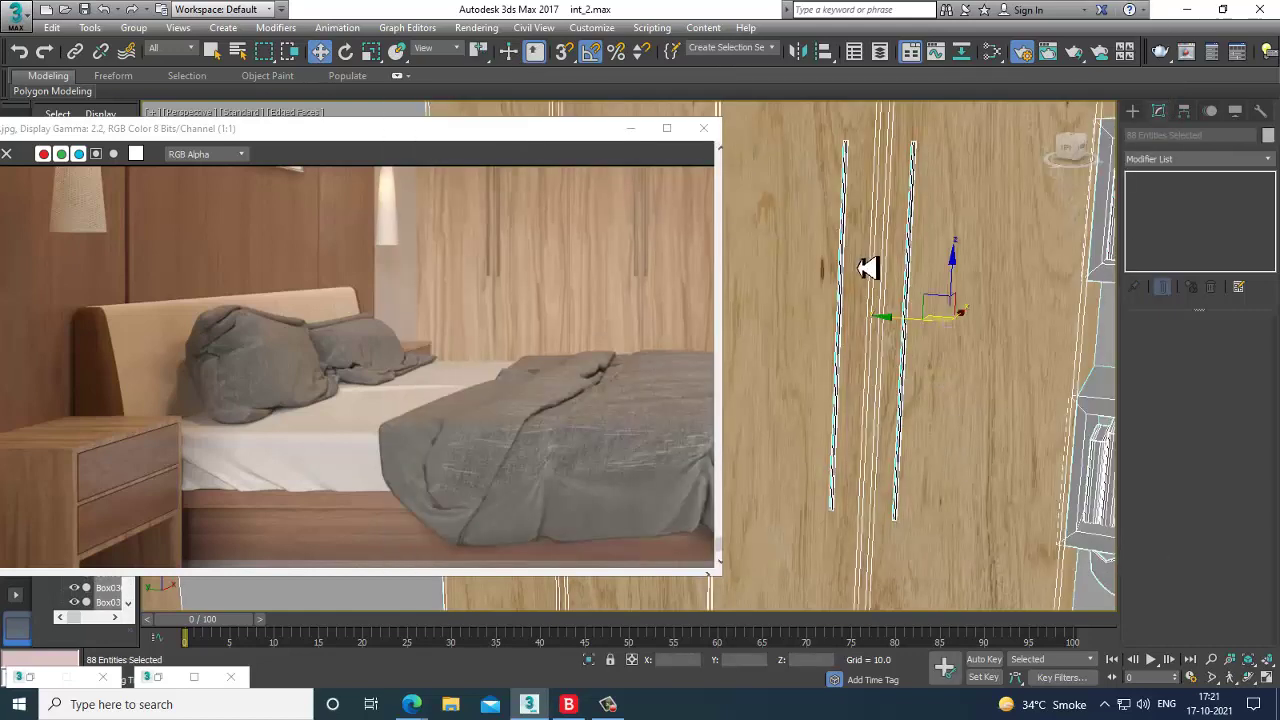
right_click(866, 262)
mouse_move(960, 410)
left_click(1110, 430)
Render the wardrobe view again to check the handles, then close the frame buffer.
left_click(477, 28)
left_click(524, 60)
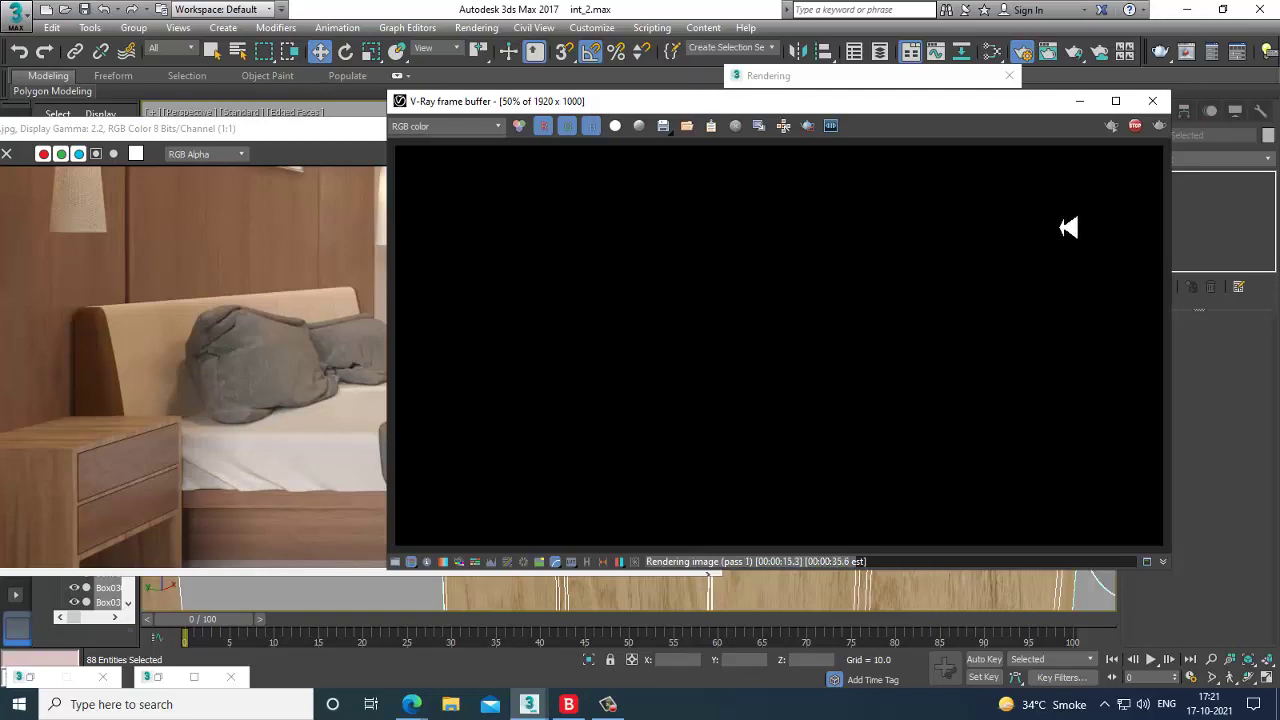
left_click(1152, 101)
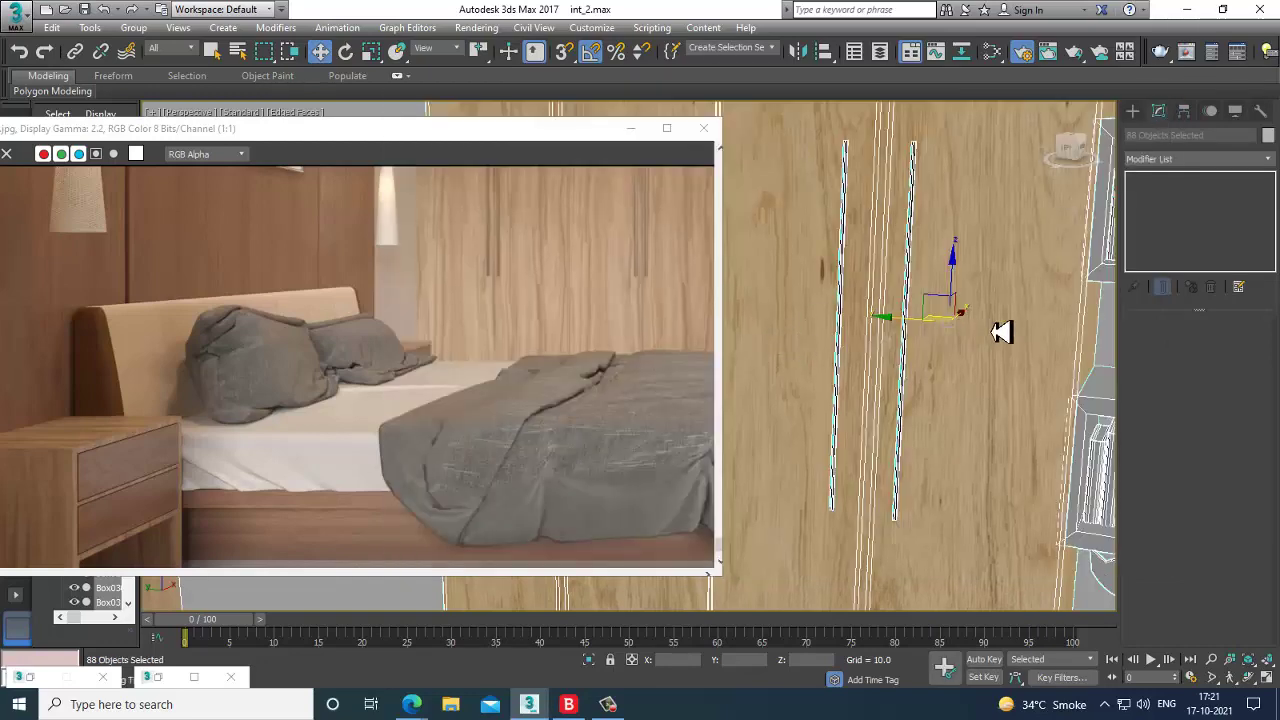
Rename the wardrobe handle material as steel.
left_click(1000, 332)
scroll(986, 360, "down", 8)
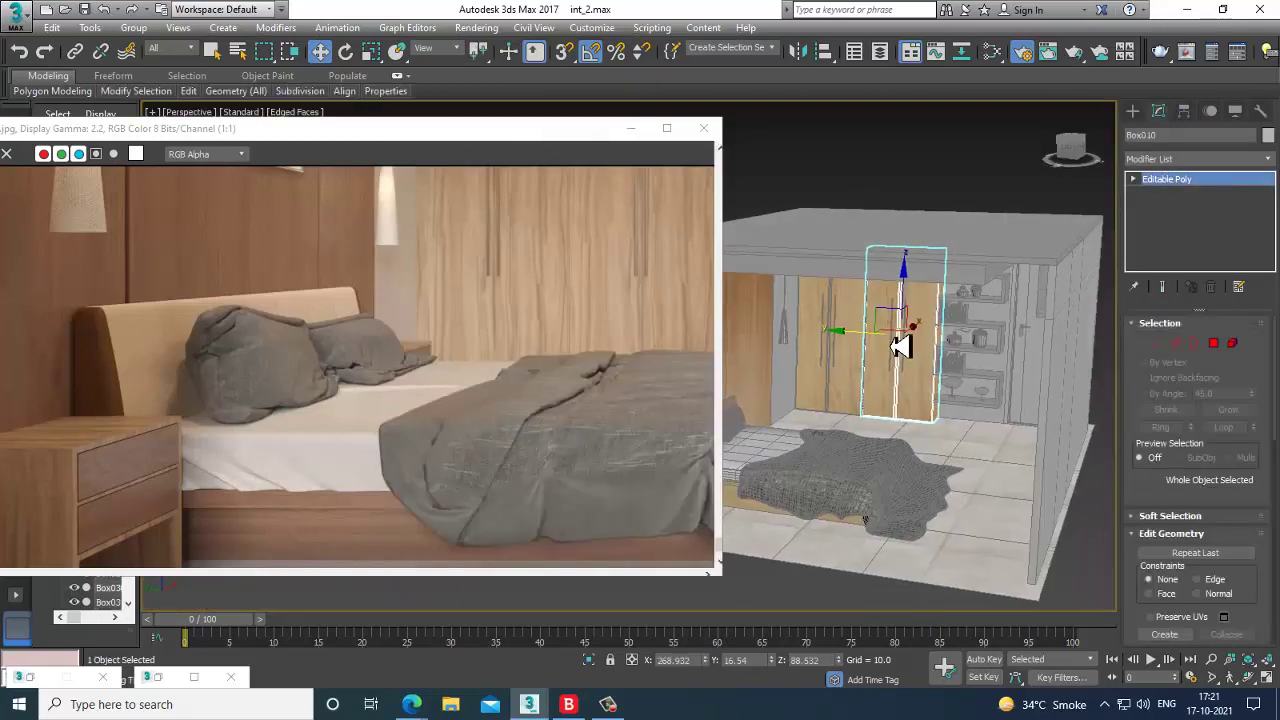
key("m")
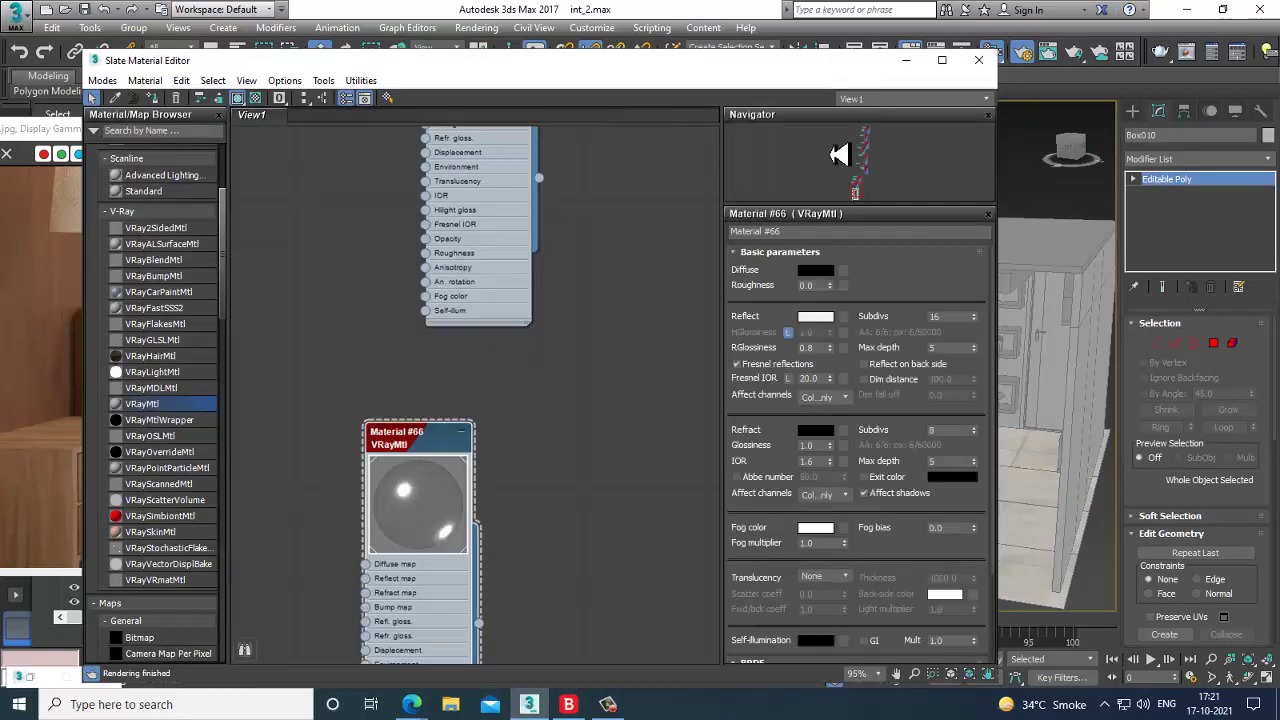
left_click_drag(797, 233, 514, 224)
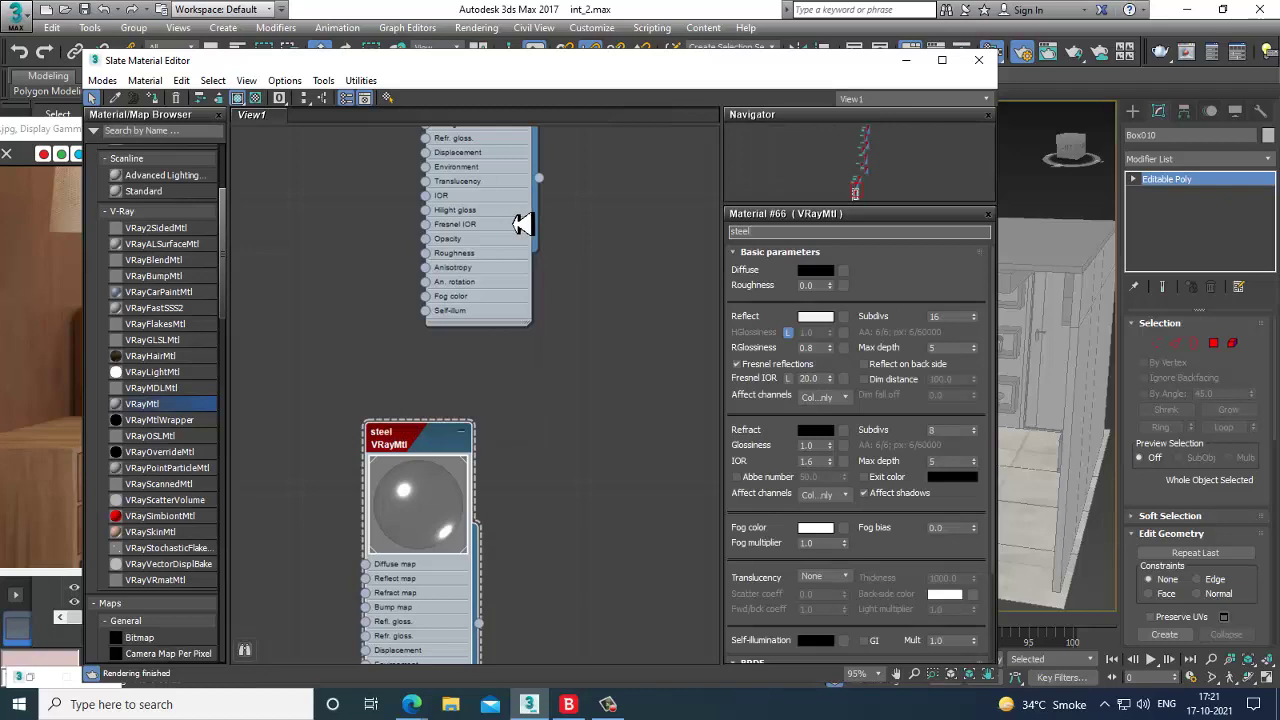
left_click(906, 60)
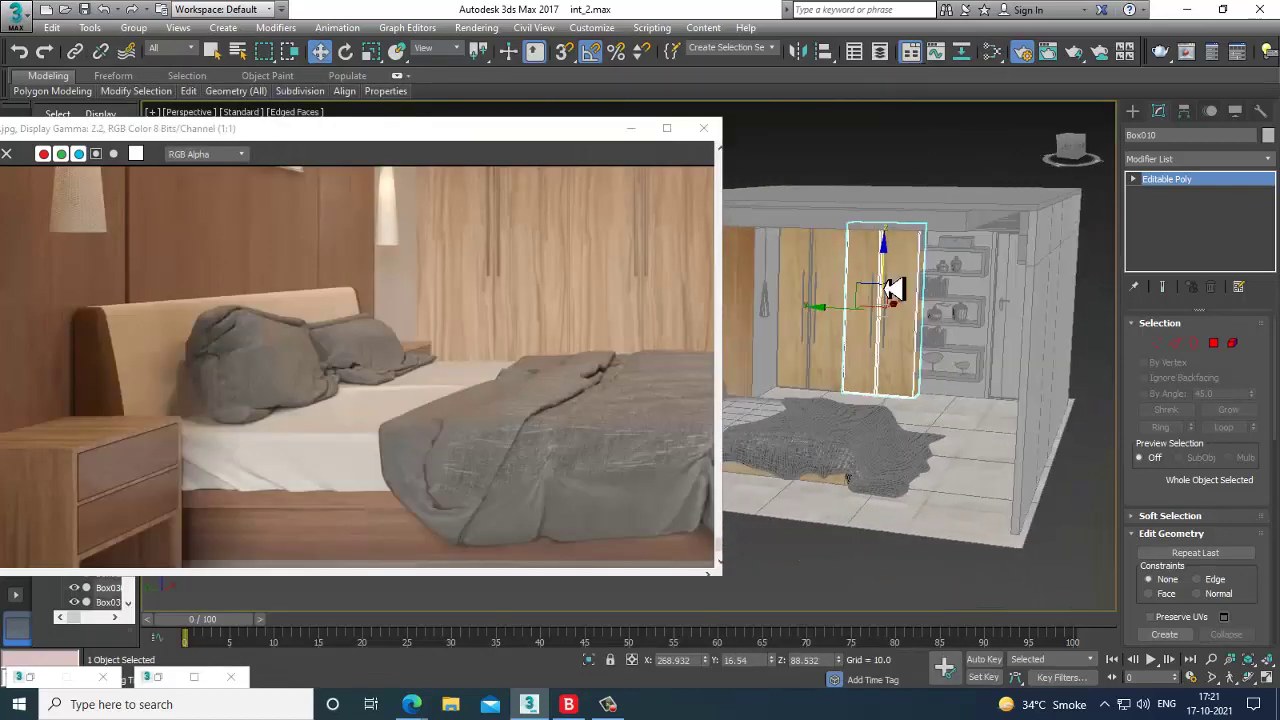
Select the polygons forming the bed headboard's side end next to the nightstand.
scroll(394, 374, "down", 2)
middle_click_drag(991, 403, 809, 394, "alt")
scroll(715, 432, "up", 1)
middle_click_drag(994, 394, 957, 400, "alt")
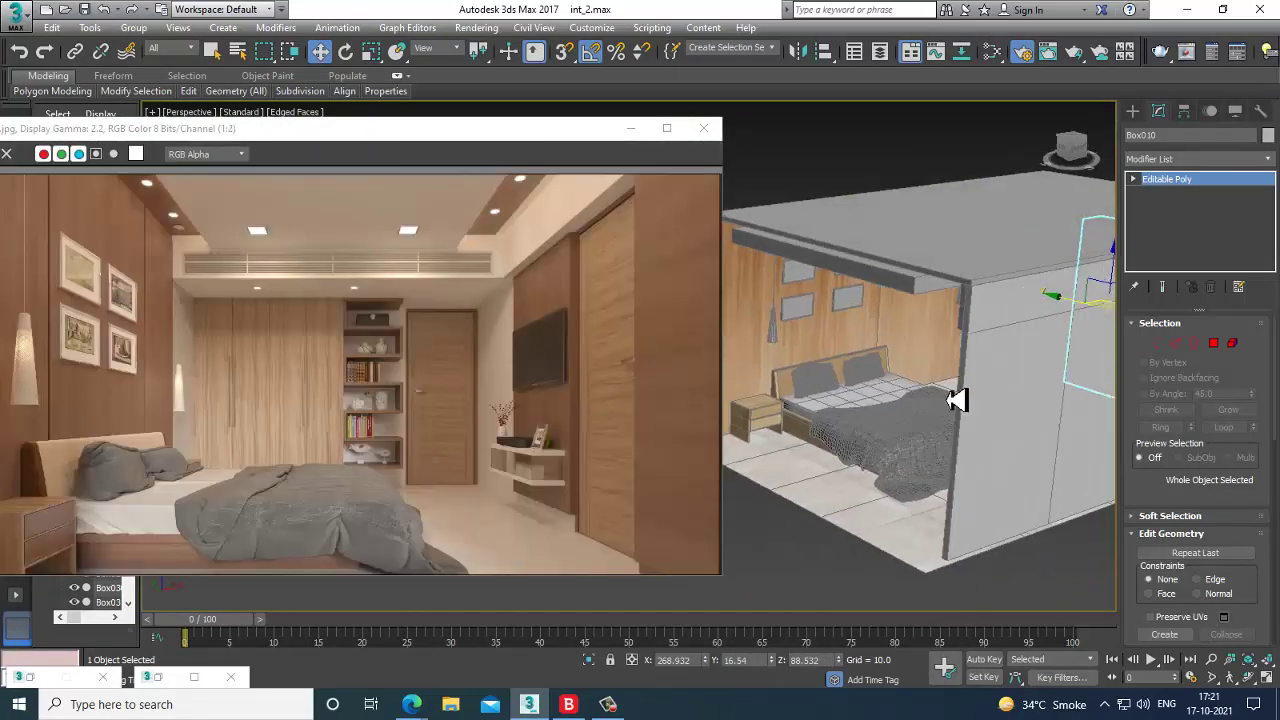
scroll(957, 400, "up", 5)
left_click(914, 386)
scroll(914, 386, "up", 2)
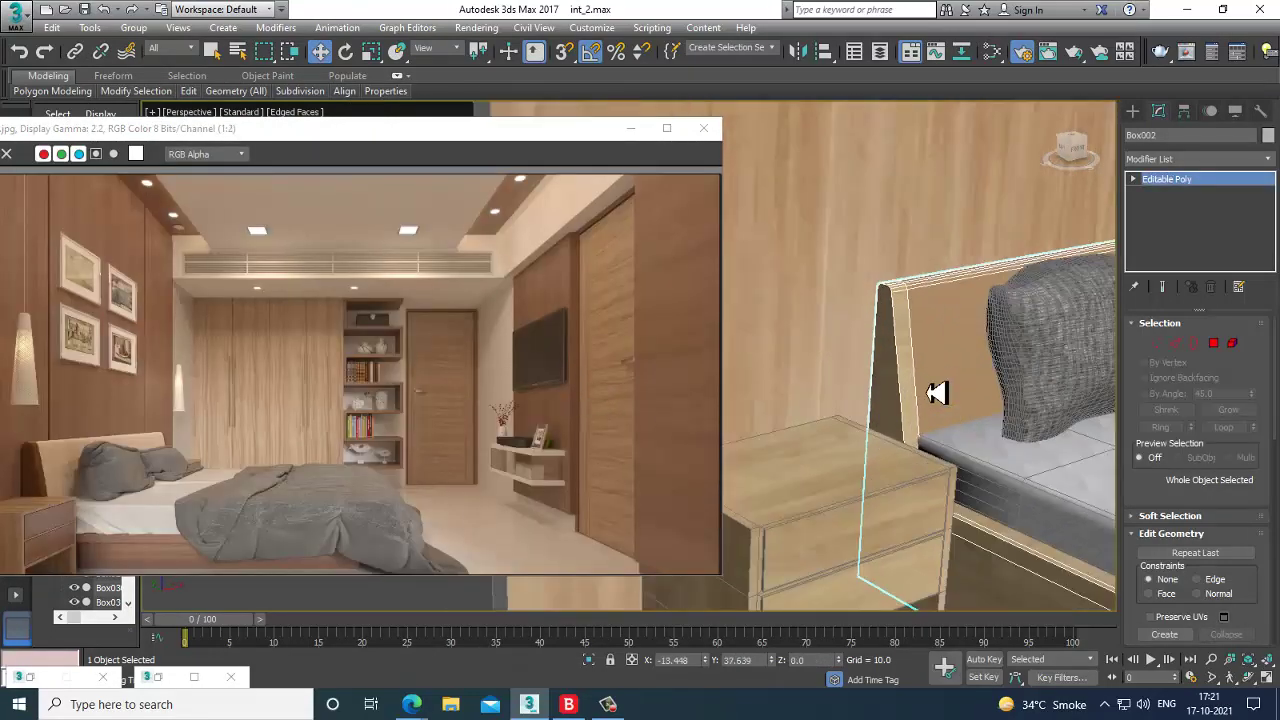
left_click(1213, 344)
middle_click_drag(951, 354, 847, 285, "alt")
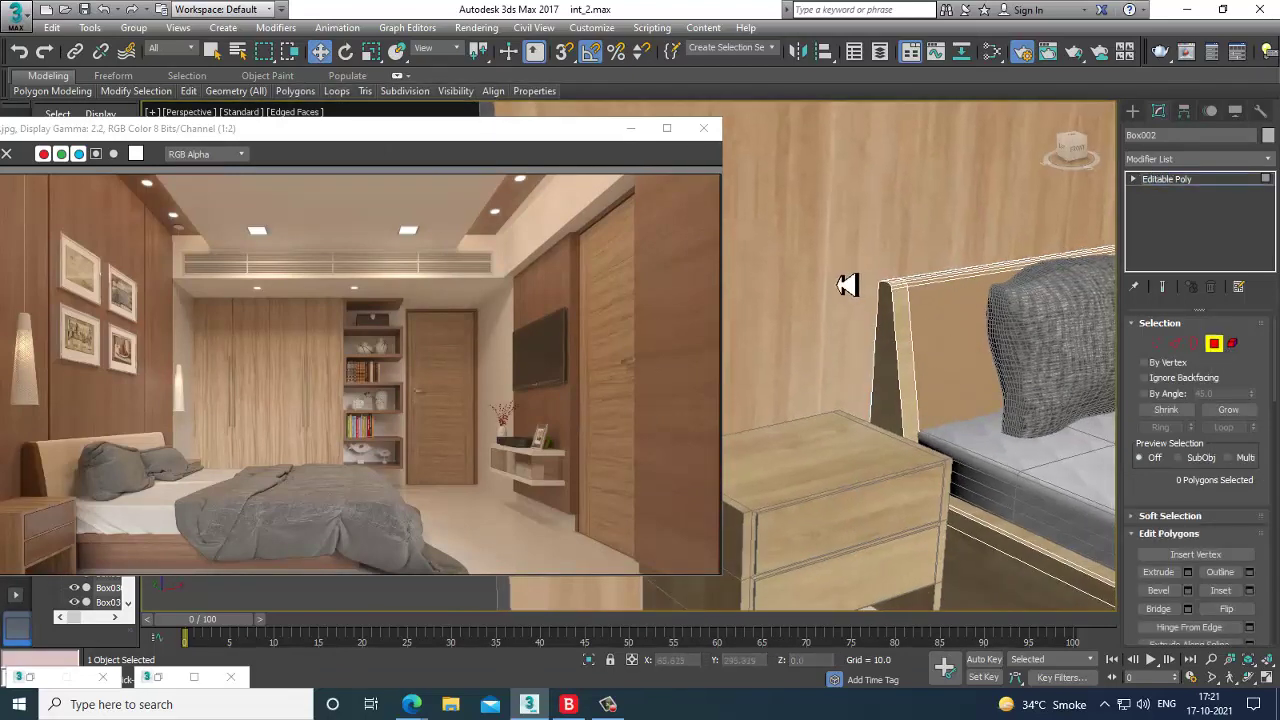
left_click_drag(963, 485, 945, 533)
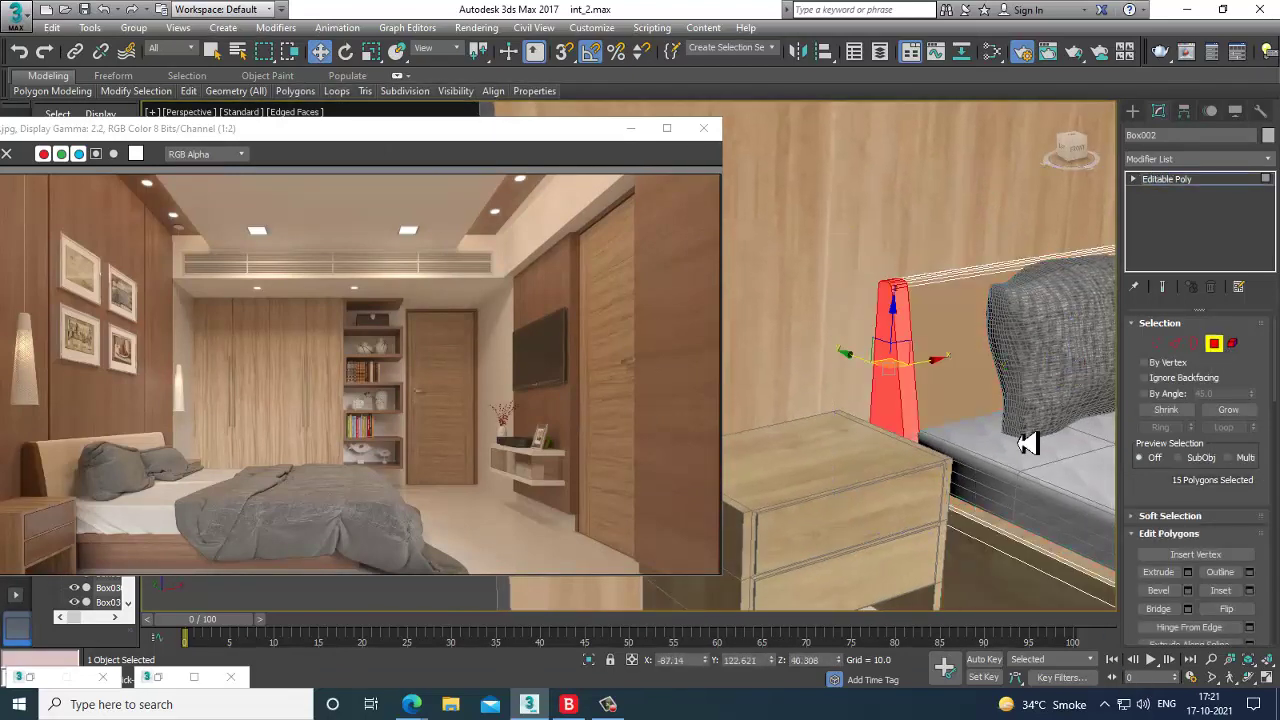
key("F3")
key("F3")
middle_click_drag(1017, 433, 988, 426)
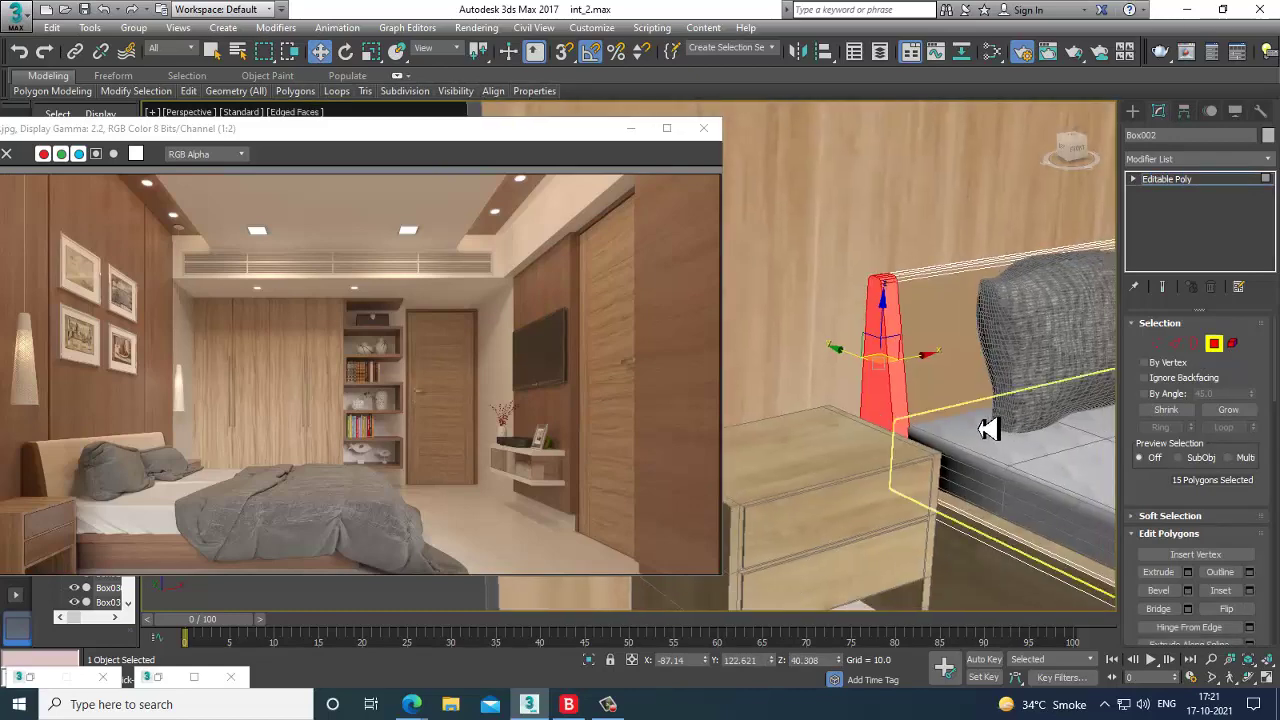
Add a new VRayMtl beside the steel material and give it a dark brown diffuse colour sampled from the reference render.
key("m")
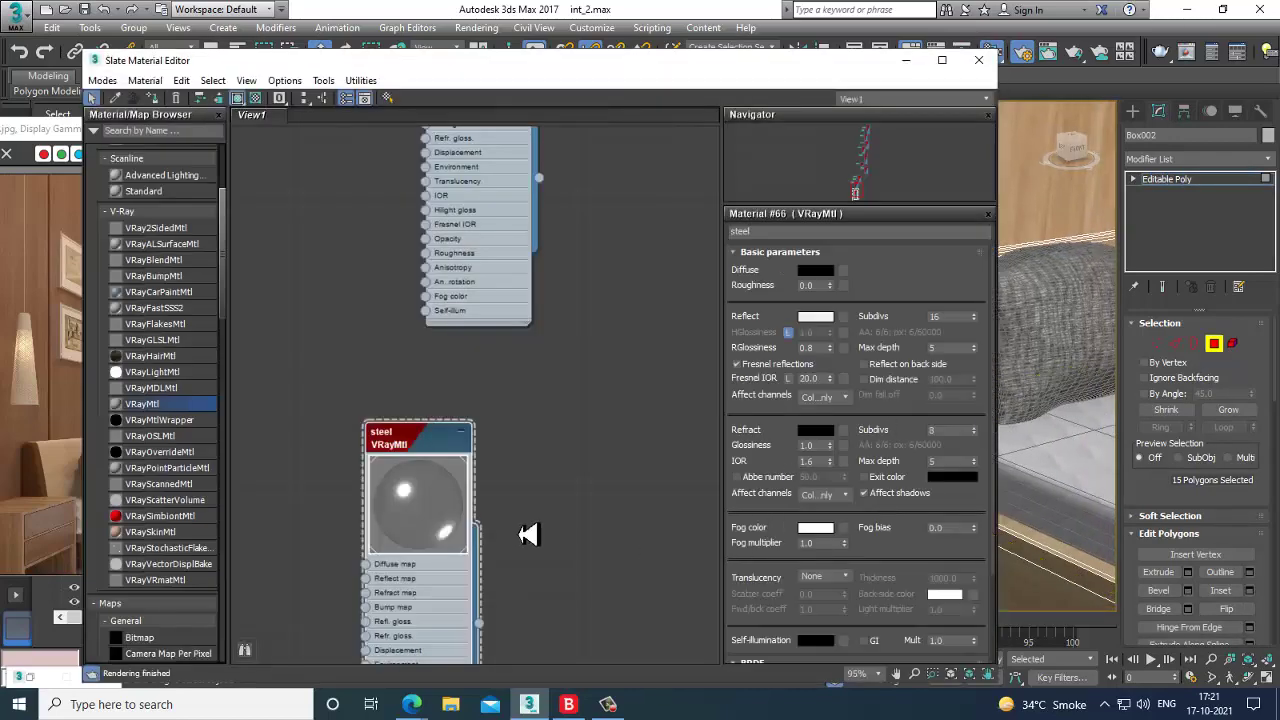
left_click_drag(573, 325, 571, 312)
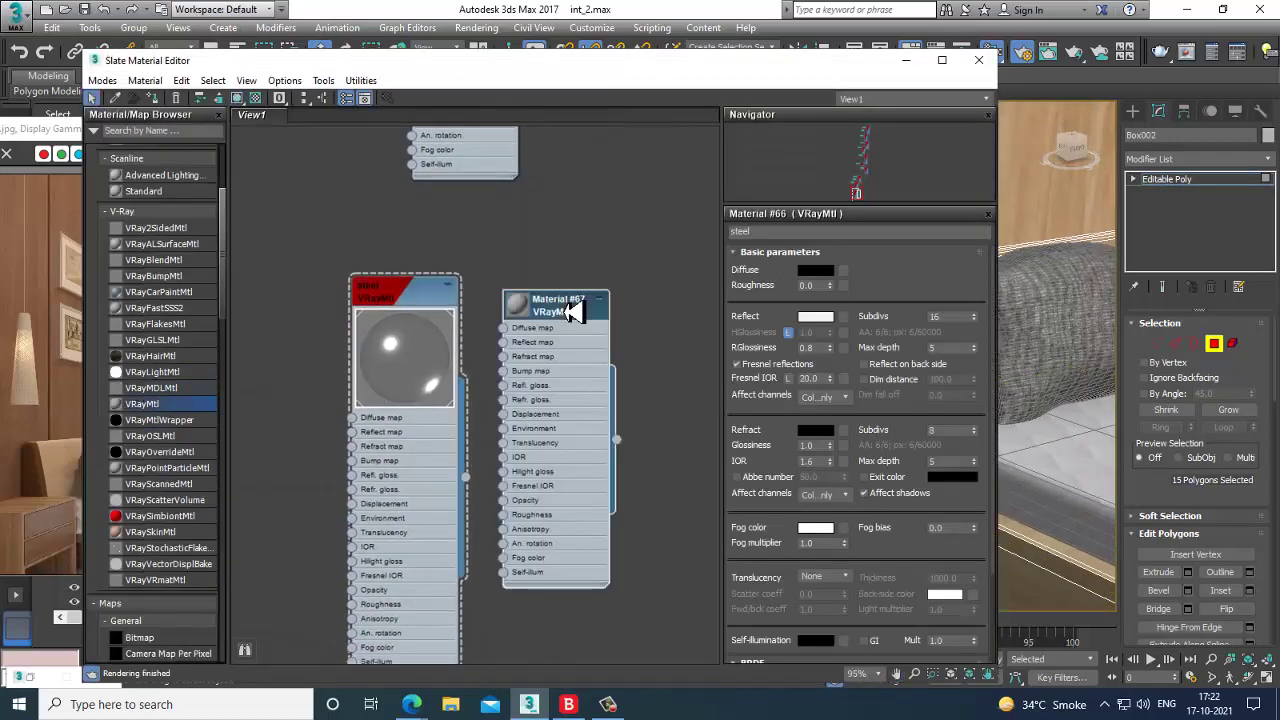
left_click(815, 271)
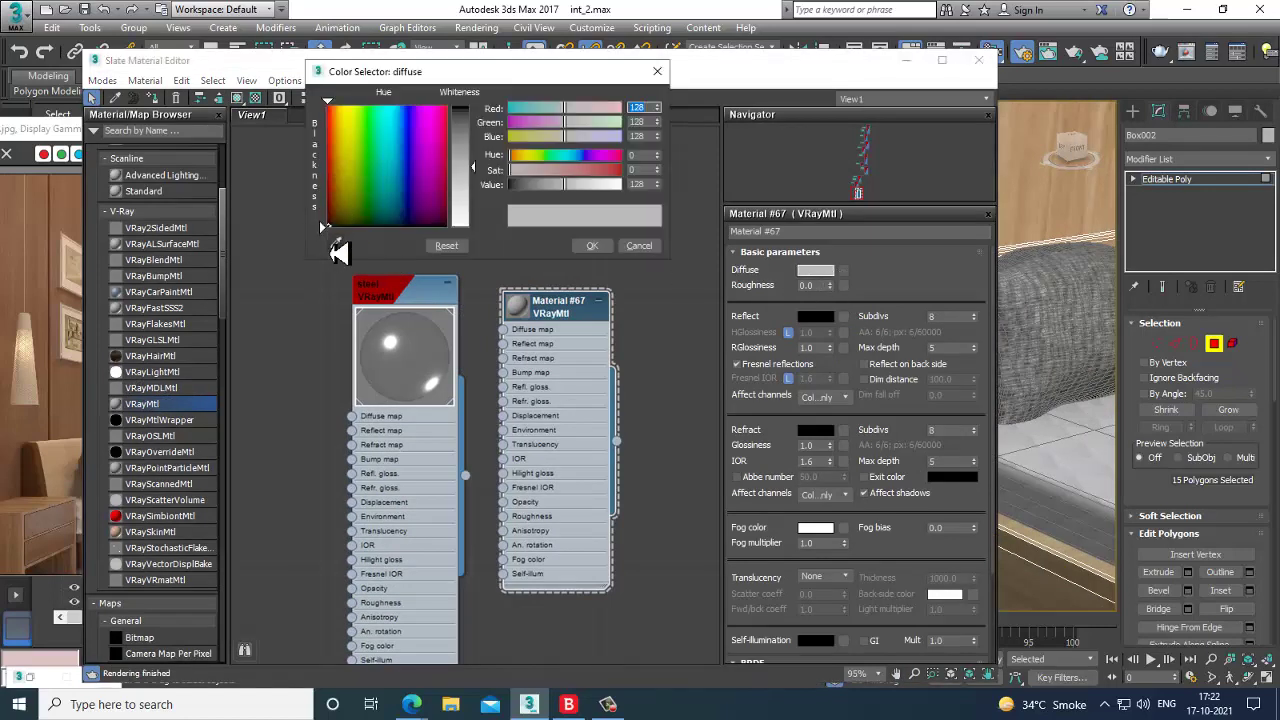
left_click(593, 246)
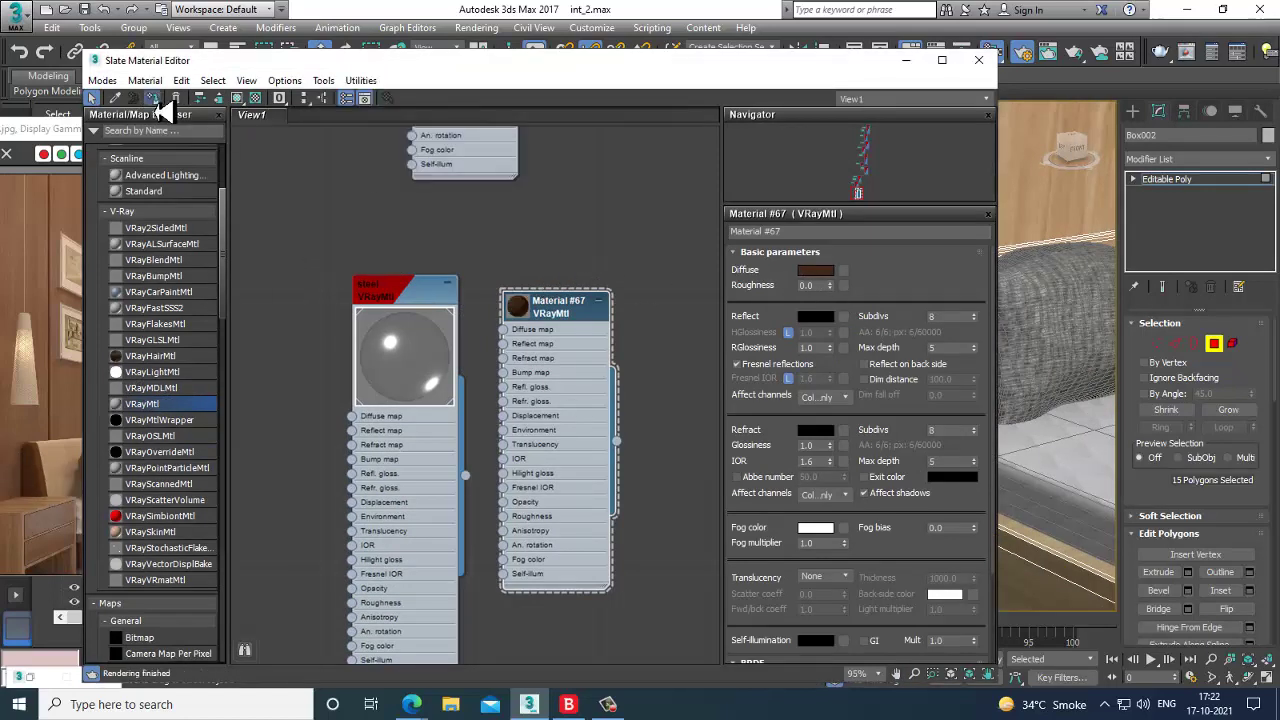
Assign the dark brown material to the headboard's side end, clear the polygon selection and check the result with edged faces hidden.
left_click(978, 60)
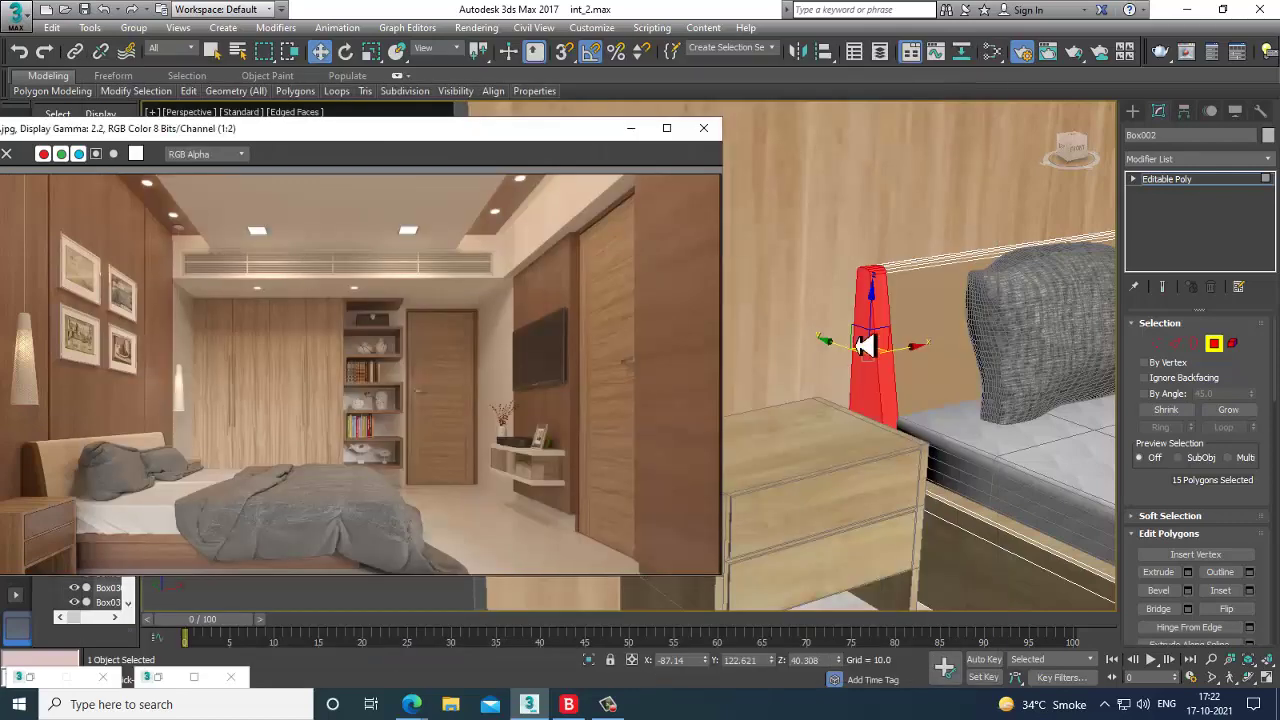
scroll(872, 340, "down", 9)
left_click(881, 341)
scroll(884, 334, "up", 8)
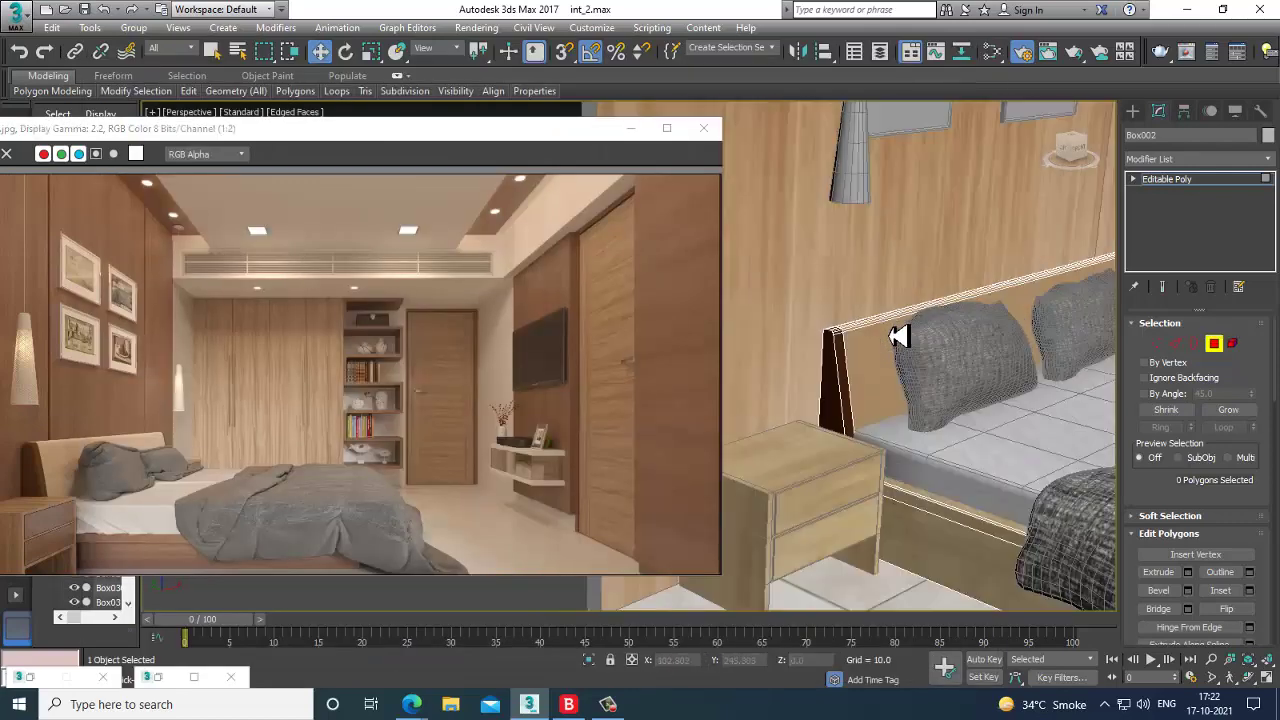
key("F4")
scroll(900, 338, "up", 3)
scroll(910, 344, "down", 3)
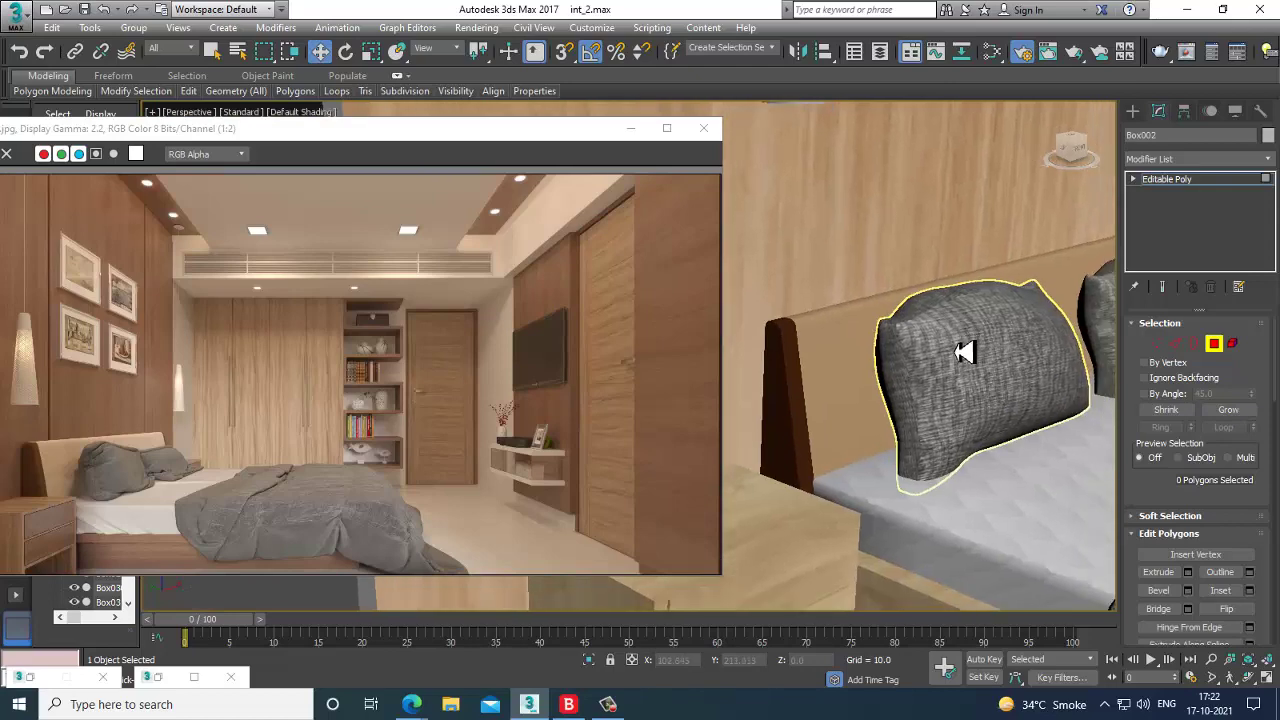
key("F4")
scroll(972, 354, "down", 4)
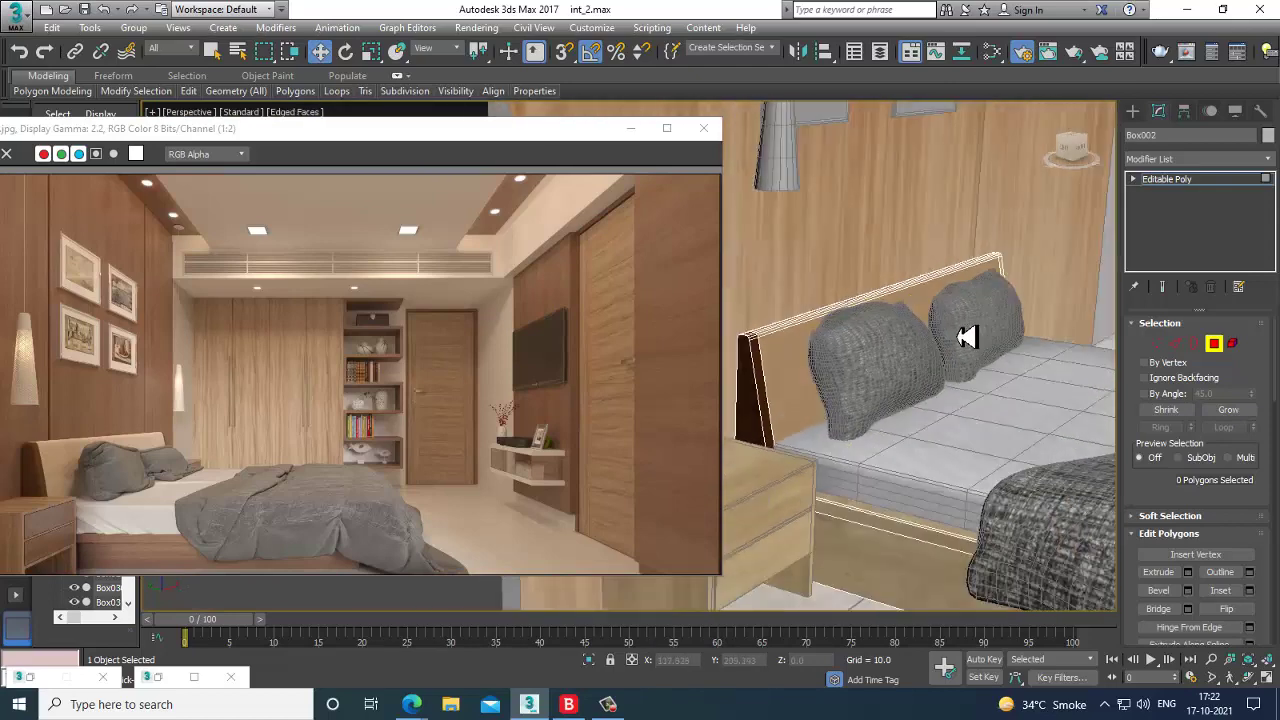
Leave polygon editing on the headboard and select the cords and ceiling mounts of both pendant lamps.
middle_click_drag(960, 337, 760, 277, "alt")
scroll(762, 277, "down", 6)
scroll(930, 341, "up", 3)
middle_click_drag(822, 203, 843, 305)
scroll(971, 360, "up", 3)
left_click(1200, 182)
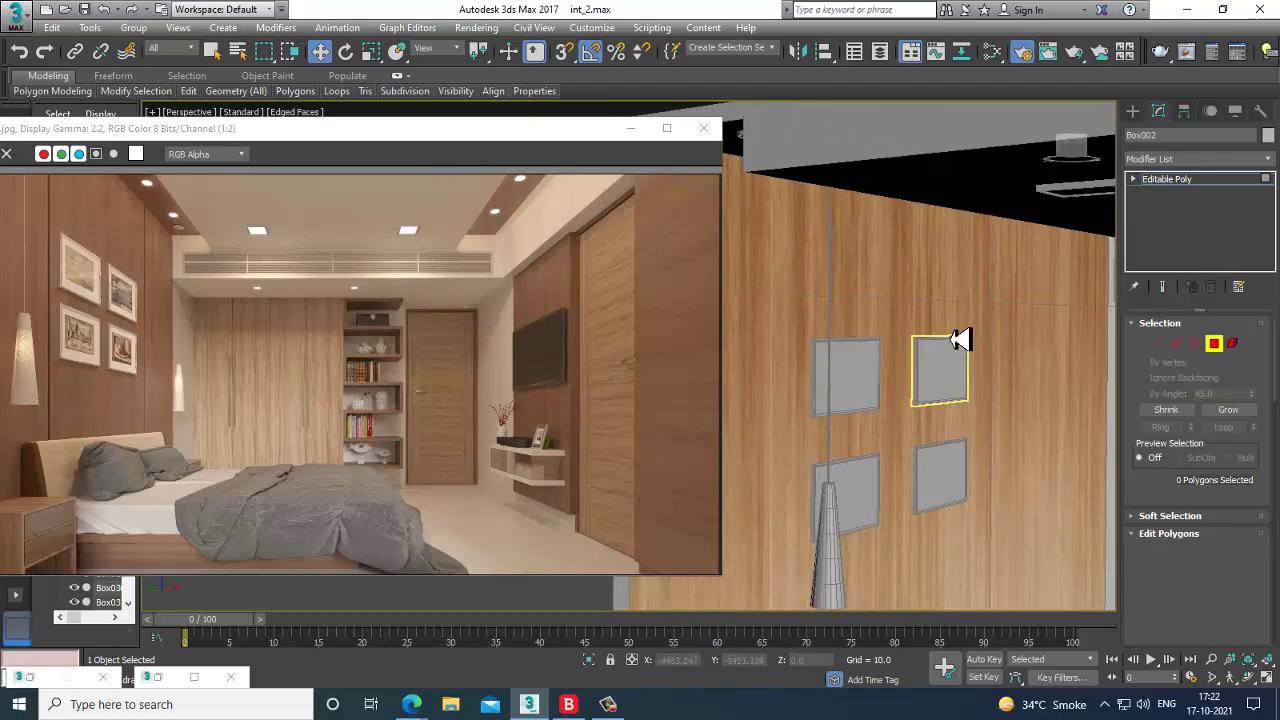
middle_click_drag(957, 337, 912, 265, "alt")
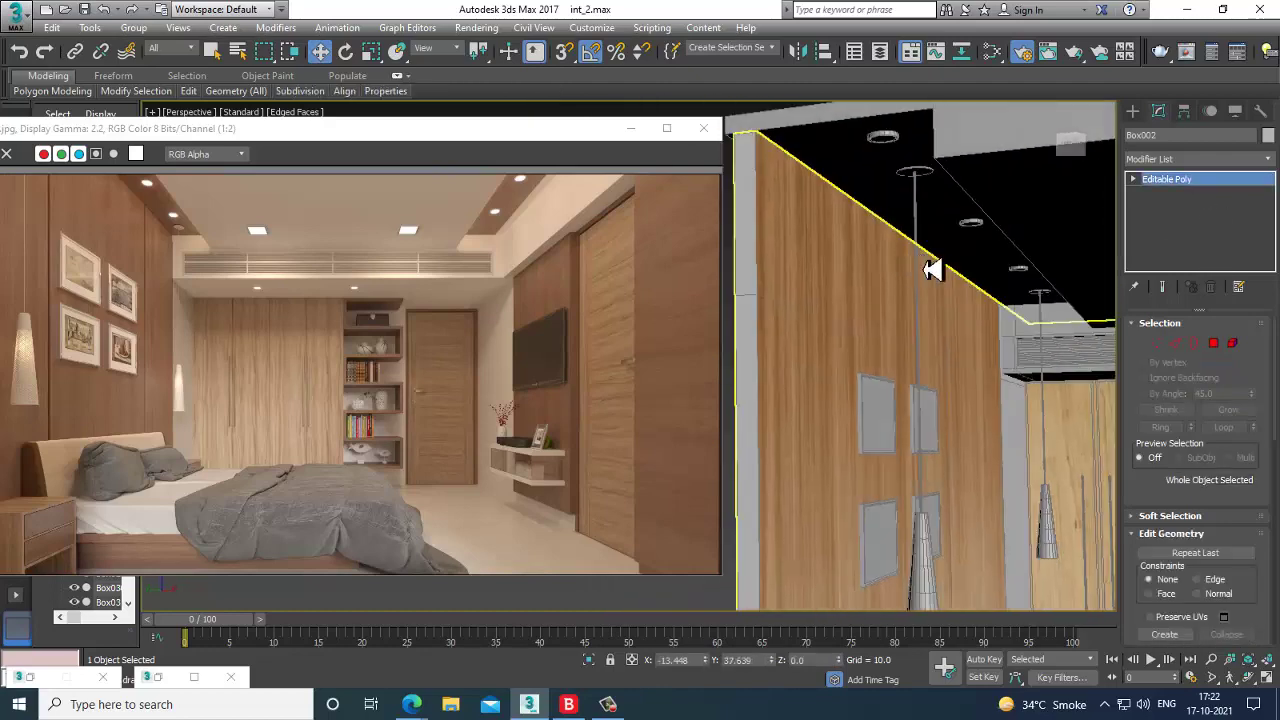
left_click(928, 268)
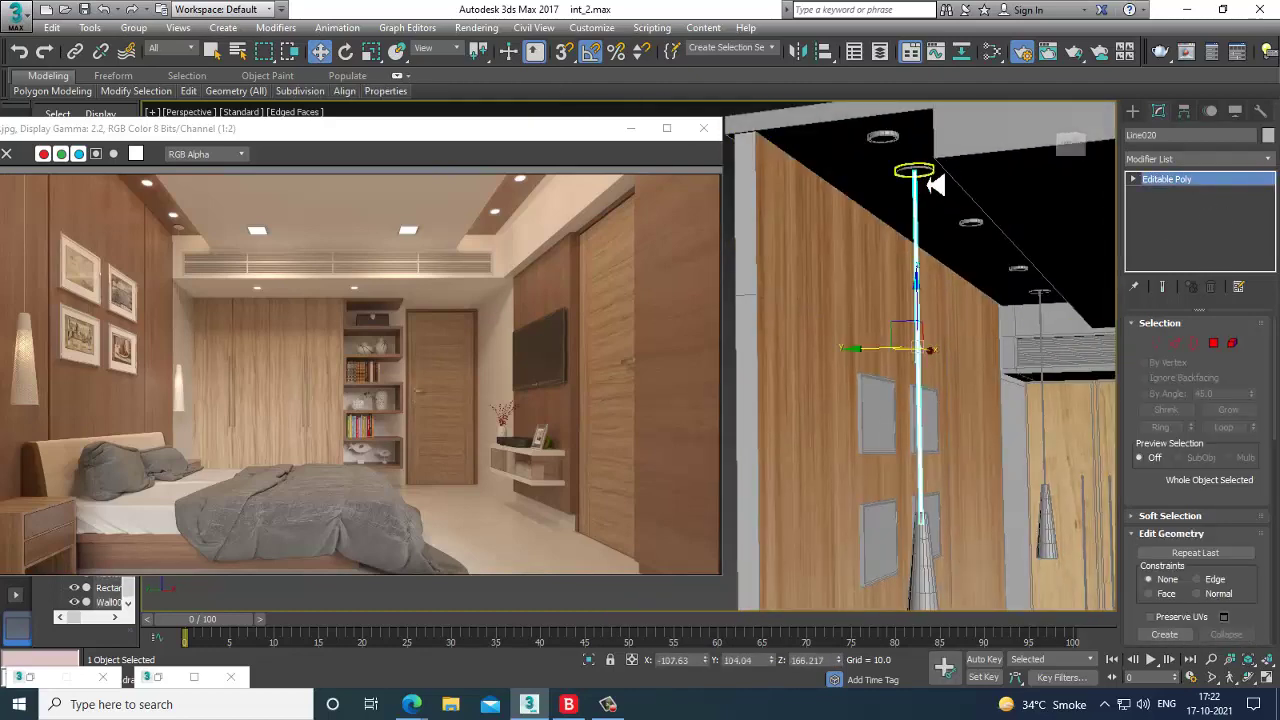
mouse_move(928, 268)
middle_mouse_down("alt")
mouse_move(1042, 354)
mouse_move(891, 297)
mouse_move(917, 246)
middle_mouse_up("alt")
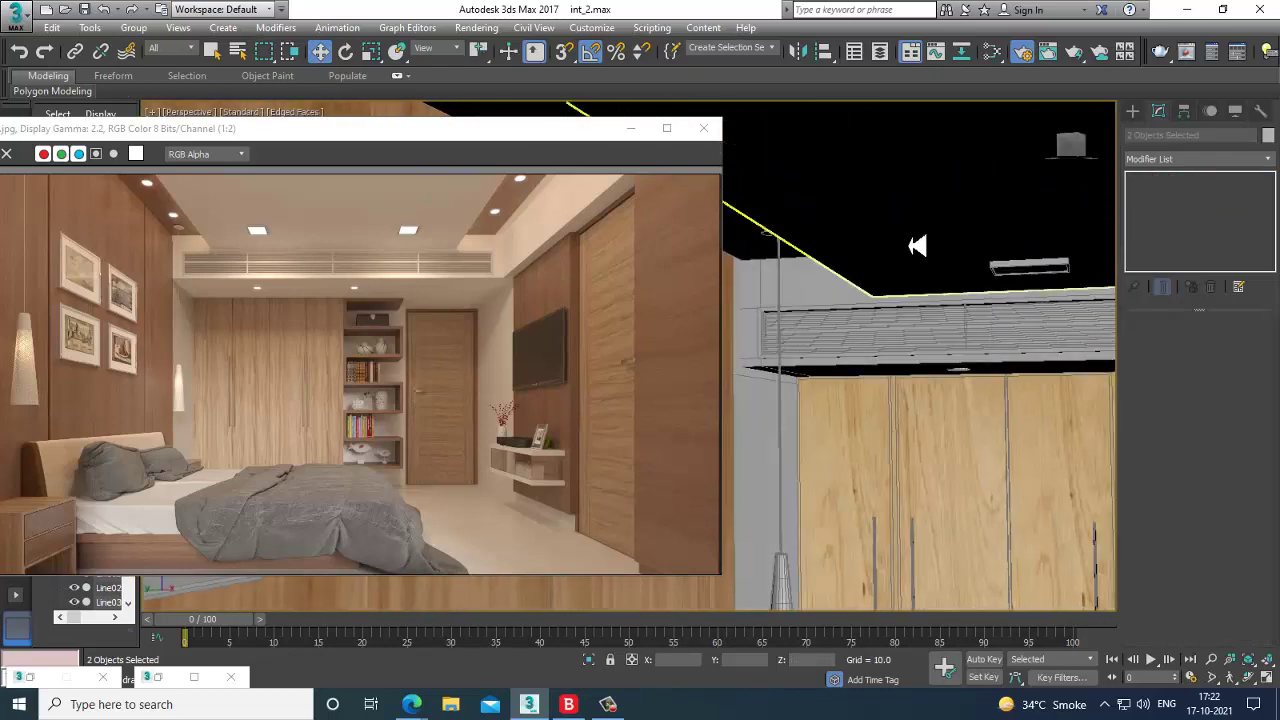
left_click(782, 280, "ctrl")
left_click(917, 334, "ctrl")
middle_click_drag(917, 334, 817, 325, "alt")
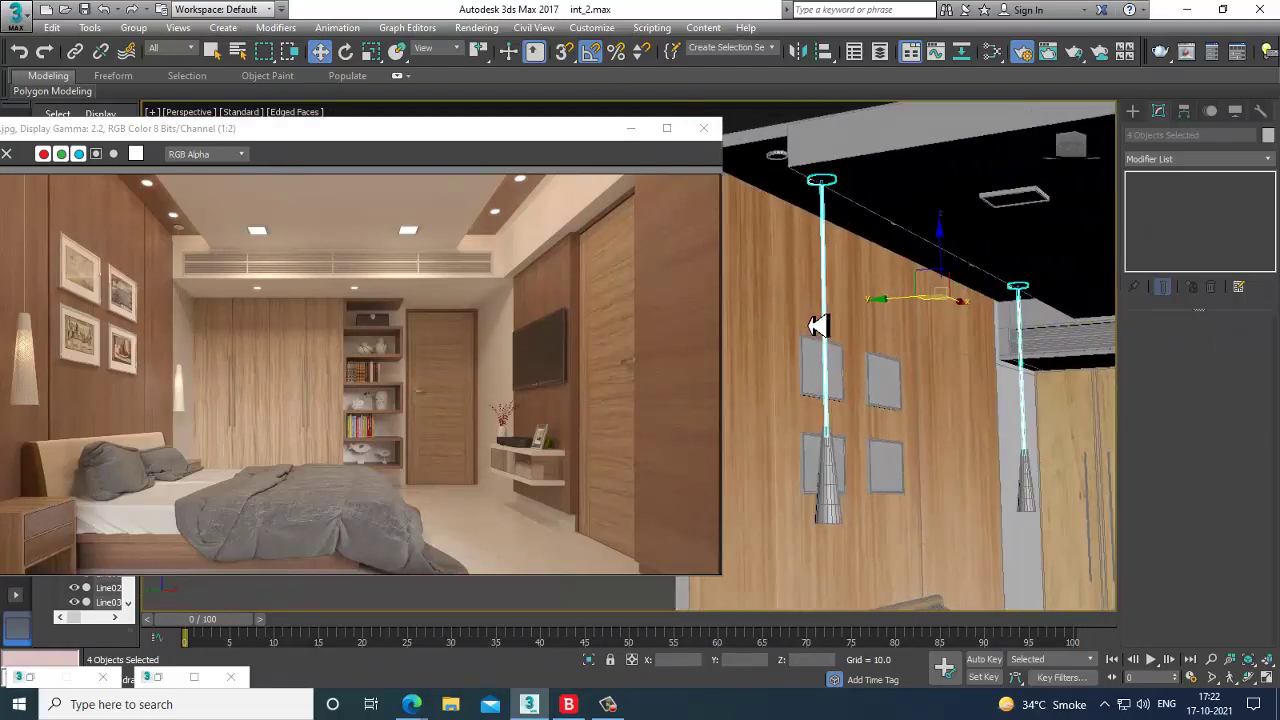
Add another VRayMtl below the existing materials and lighten its diffuse colour to a pale grey.
key("m")
middle_click_drag(583, 523, 463, 434)
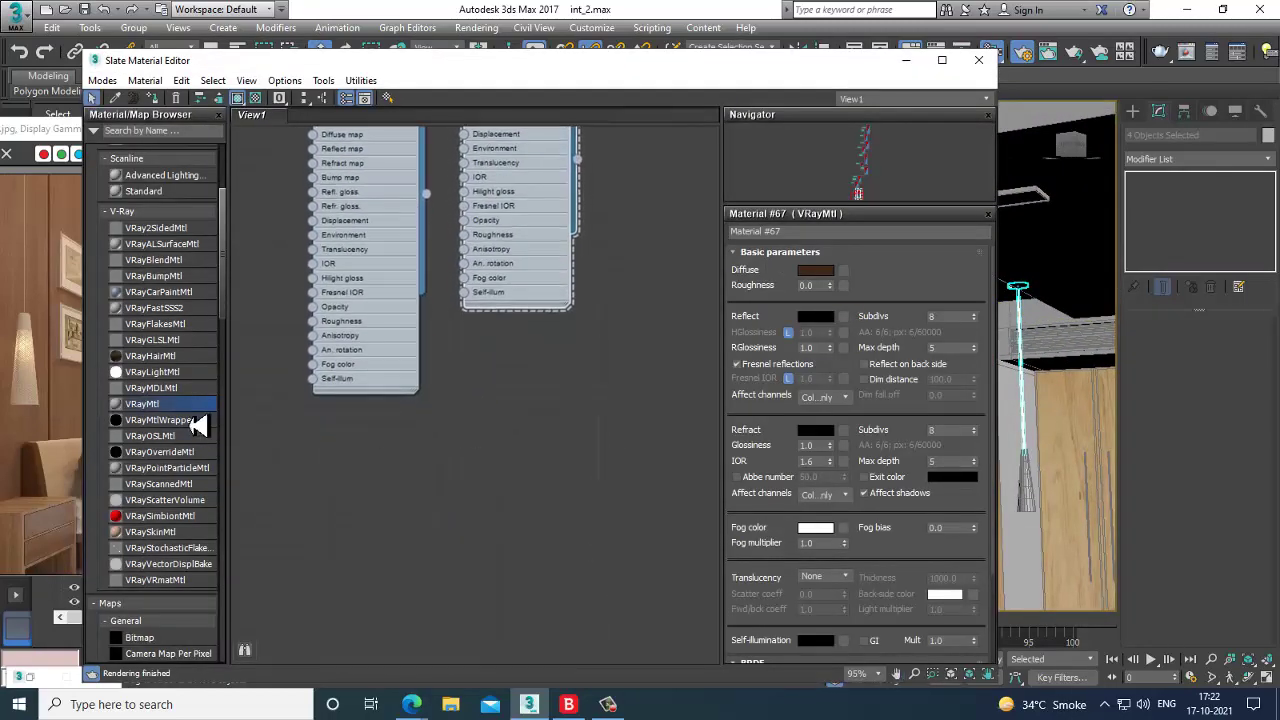
left_click_drag(502, 421, 502, 421)
double_click(502, 421)
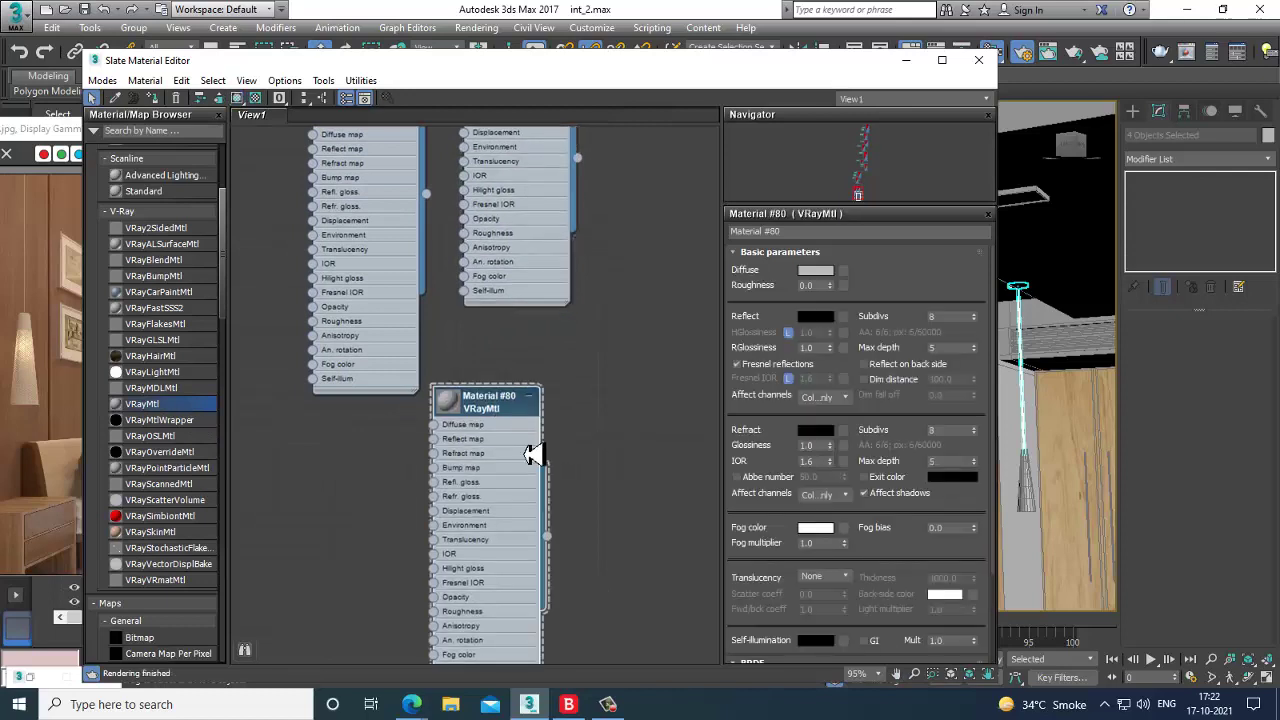
left_click(815, 270)
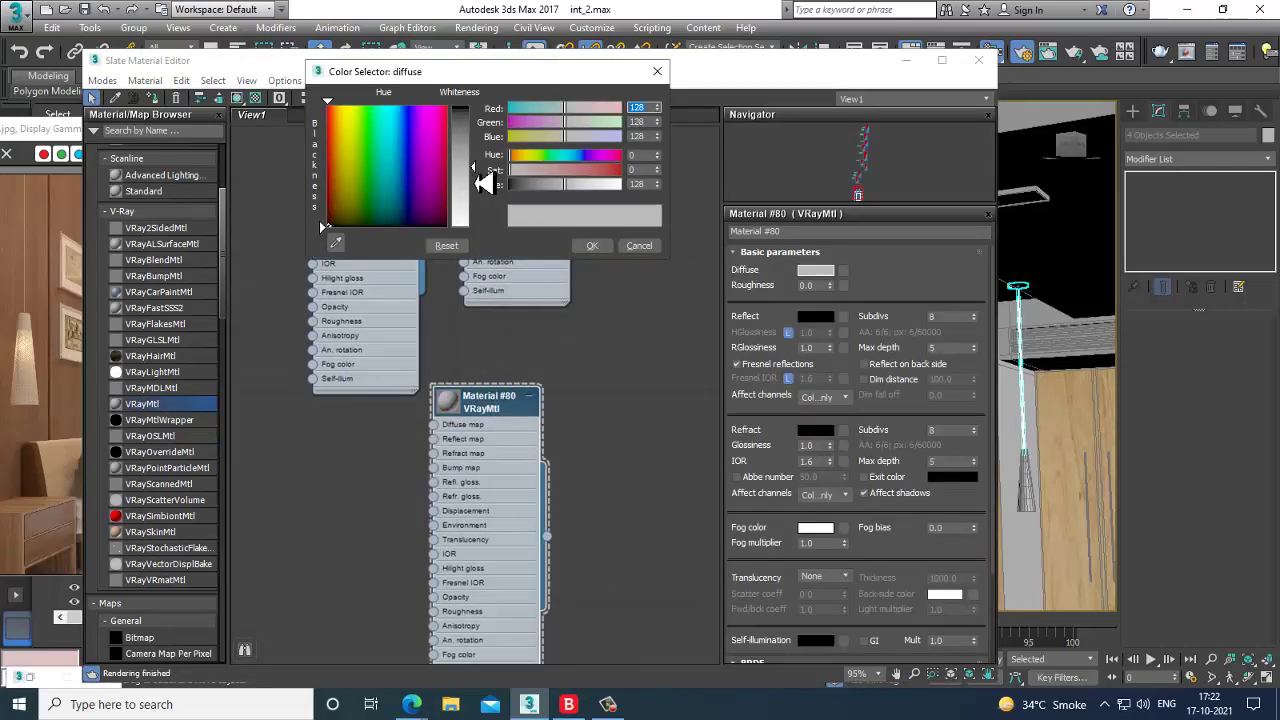
left_click_drag(475, 168, 476, 222)
left_click(591, 247)
Set the new material's reflection to 242, RGlossiness to 0.79 and Fresnel IOR to 8.0, and assign it to the pendant parts.
left_click(815, 316)
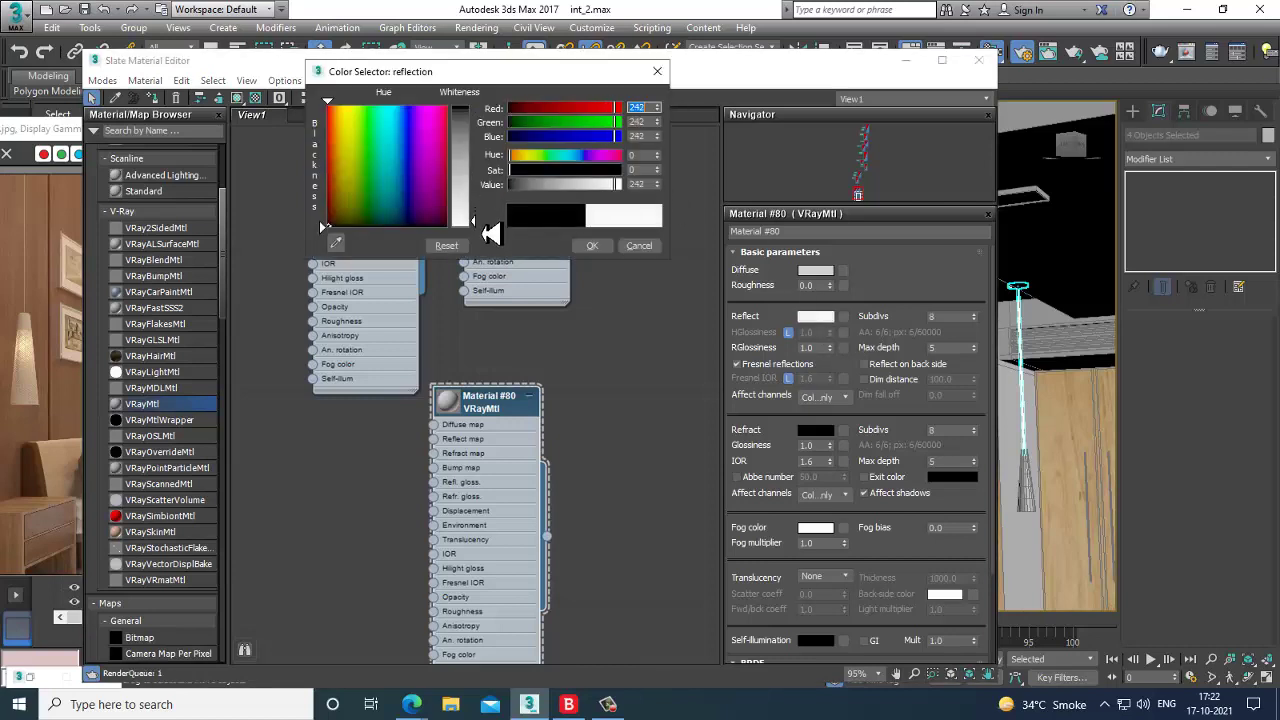
left_click(591, 246)
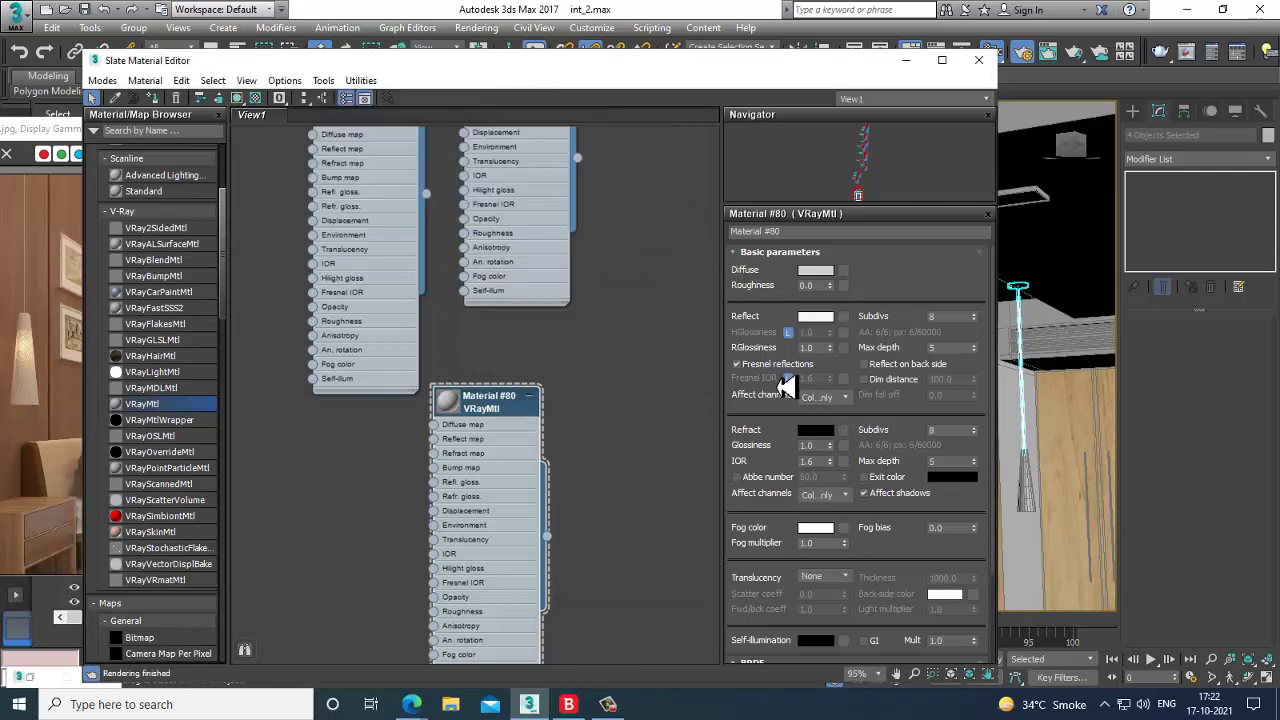
double_click(452, 406)
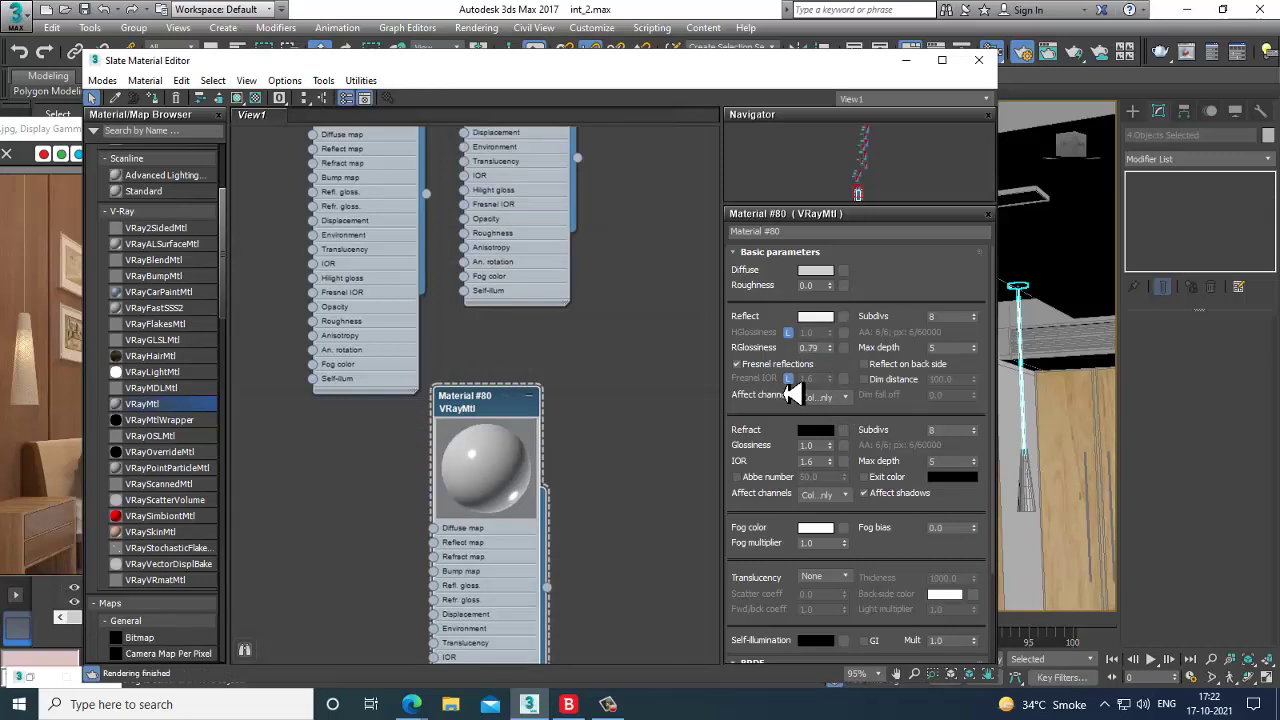
left_click(789, 379)
left_click_drag(827, 351, 820, 246)
left_click_drag(846, 293, 888, 368)
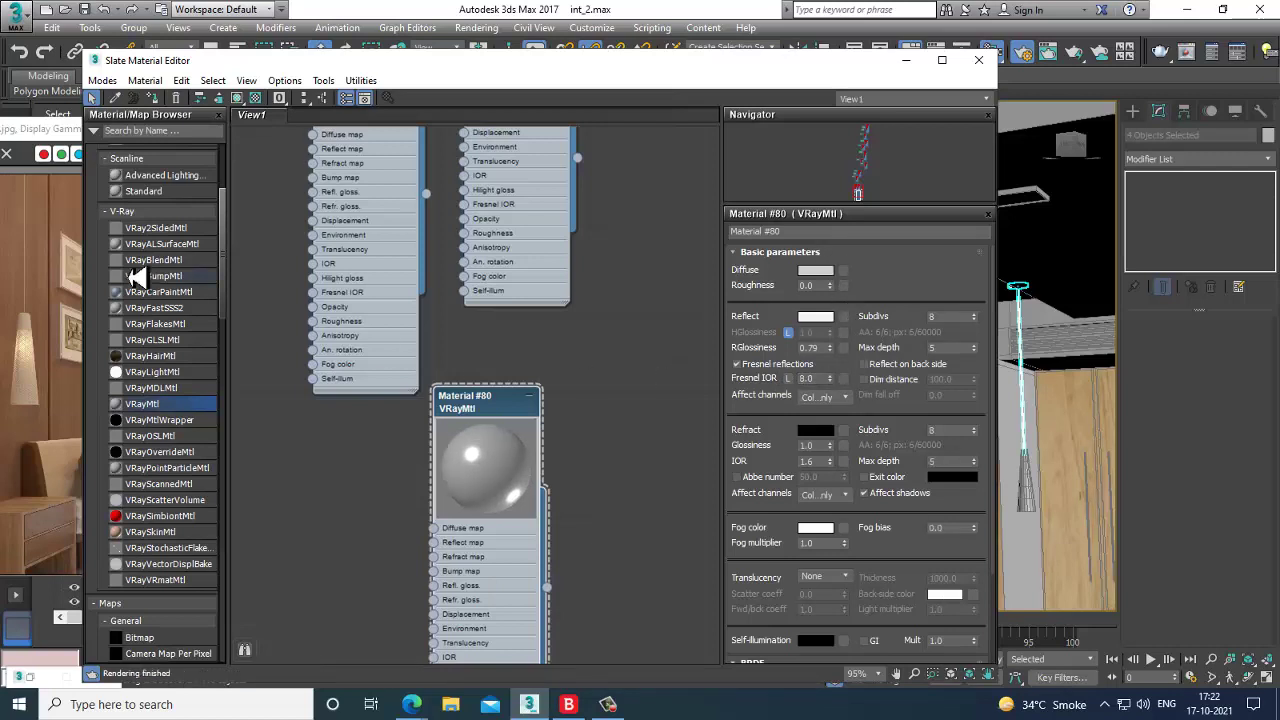
left_click(238, 100)
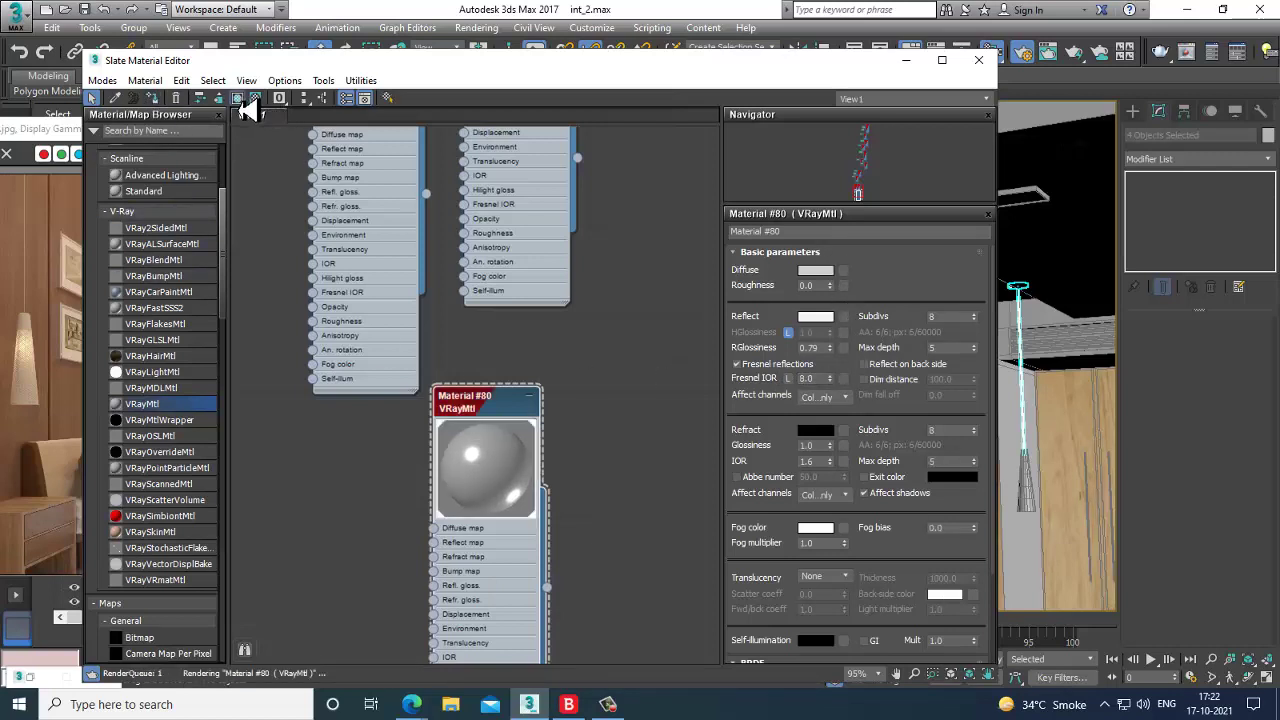
left_click(978, 60)
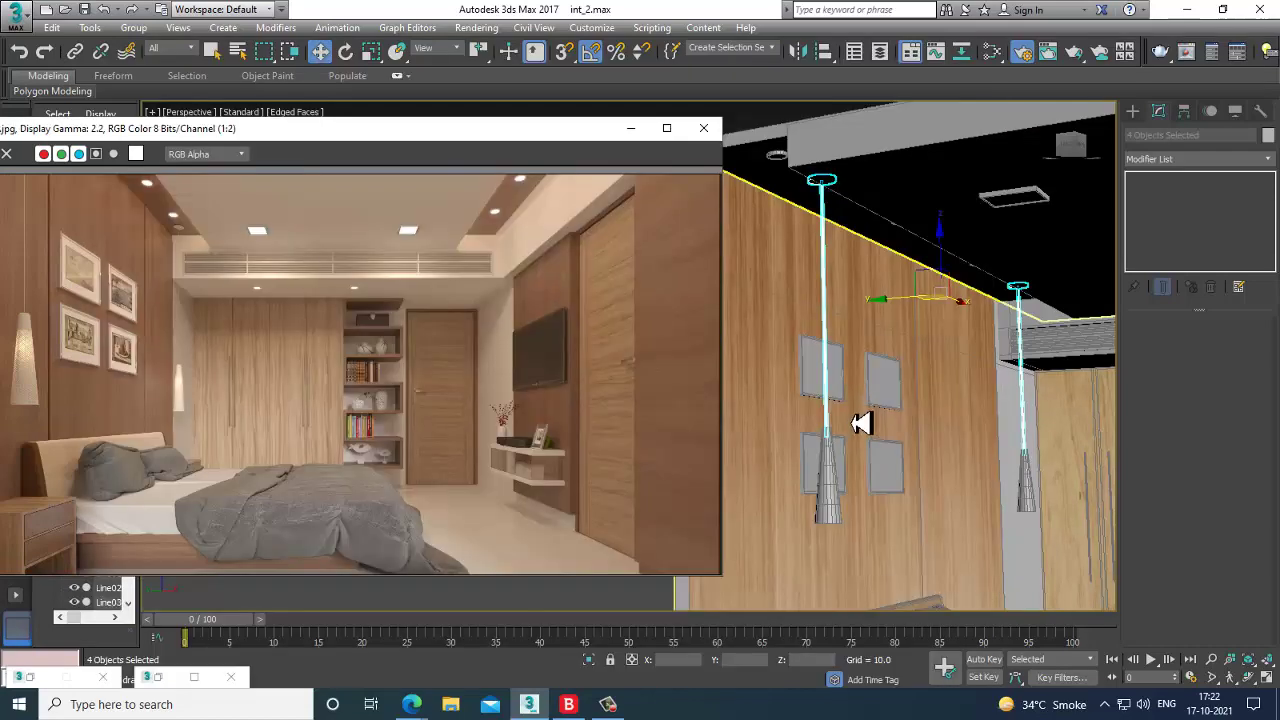
Select the six round spotlights along both sides of the ceiling and open the material editor.
scroll(885, 358, "down", 5)
scroll(885, 358, "up", 8)
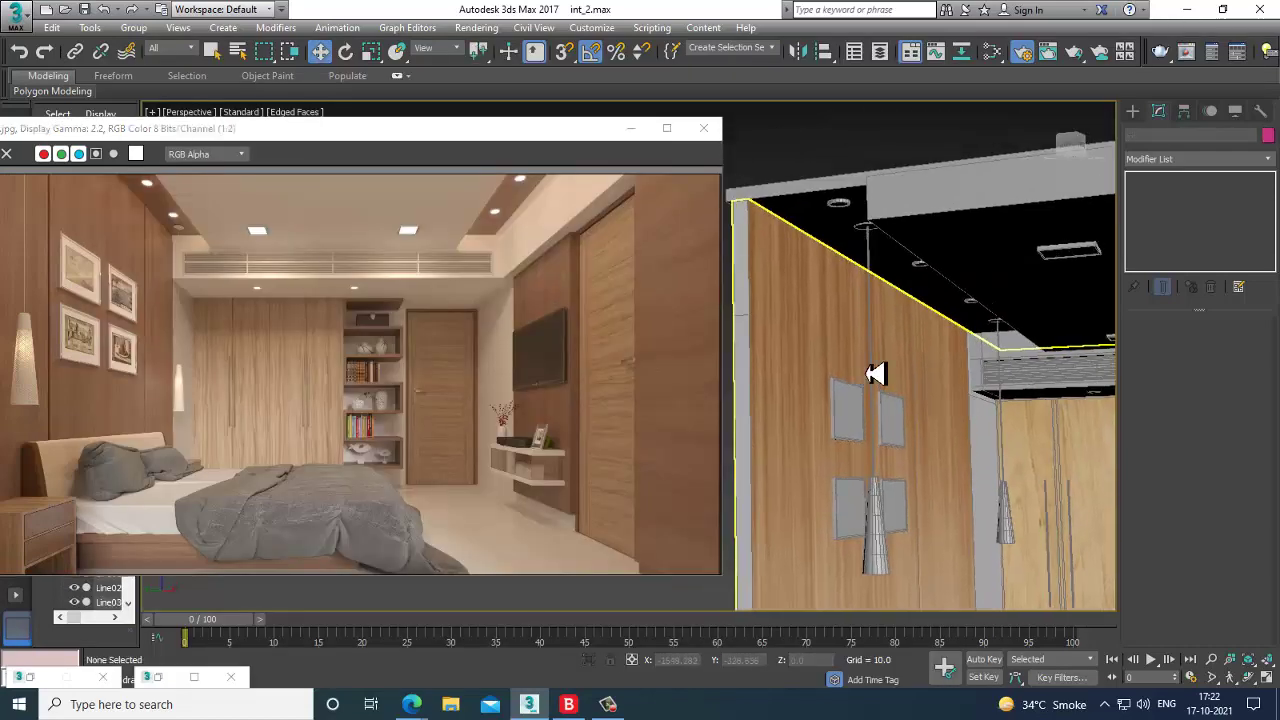
middle_click_drag(816, 318, 897, 349, "alt")
left_click(876, 321, "ctrl")
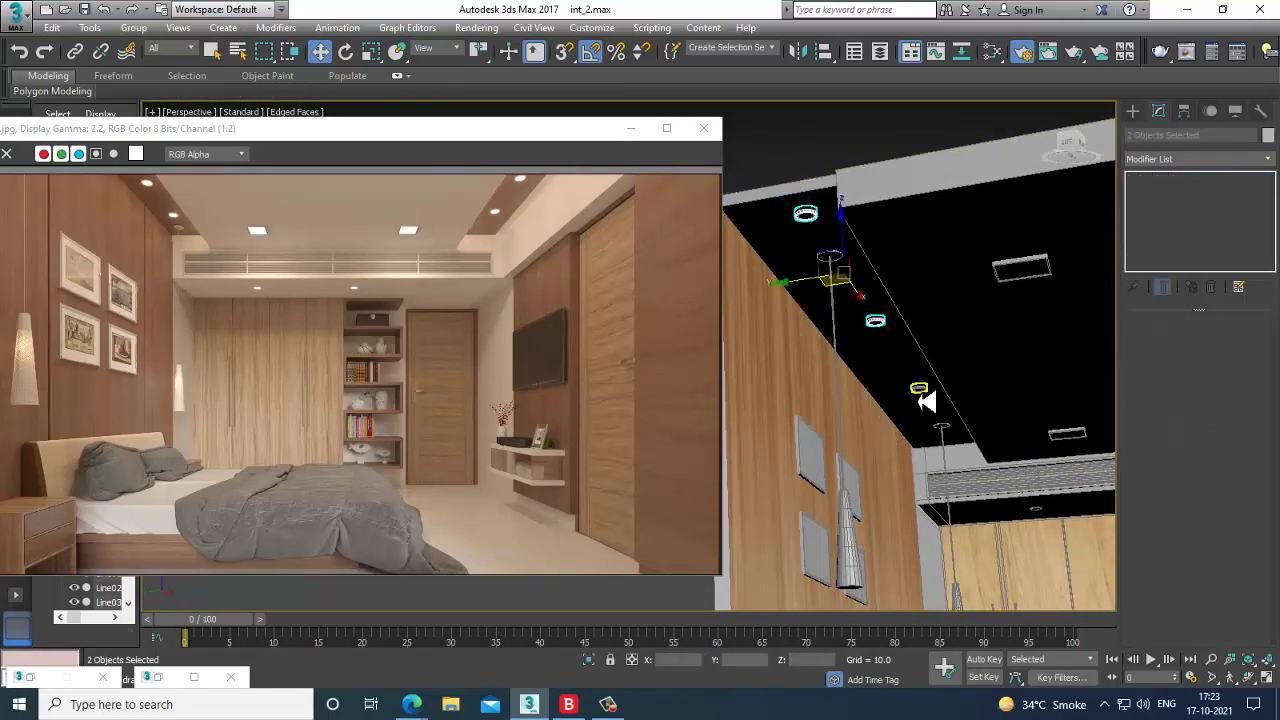
left_click(918, 389, "ctrl")
middle_click_drag(1048, 421, 948, 393)
scroll(948, 397, "down", 7)
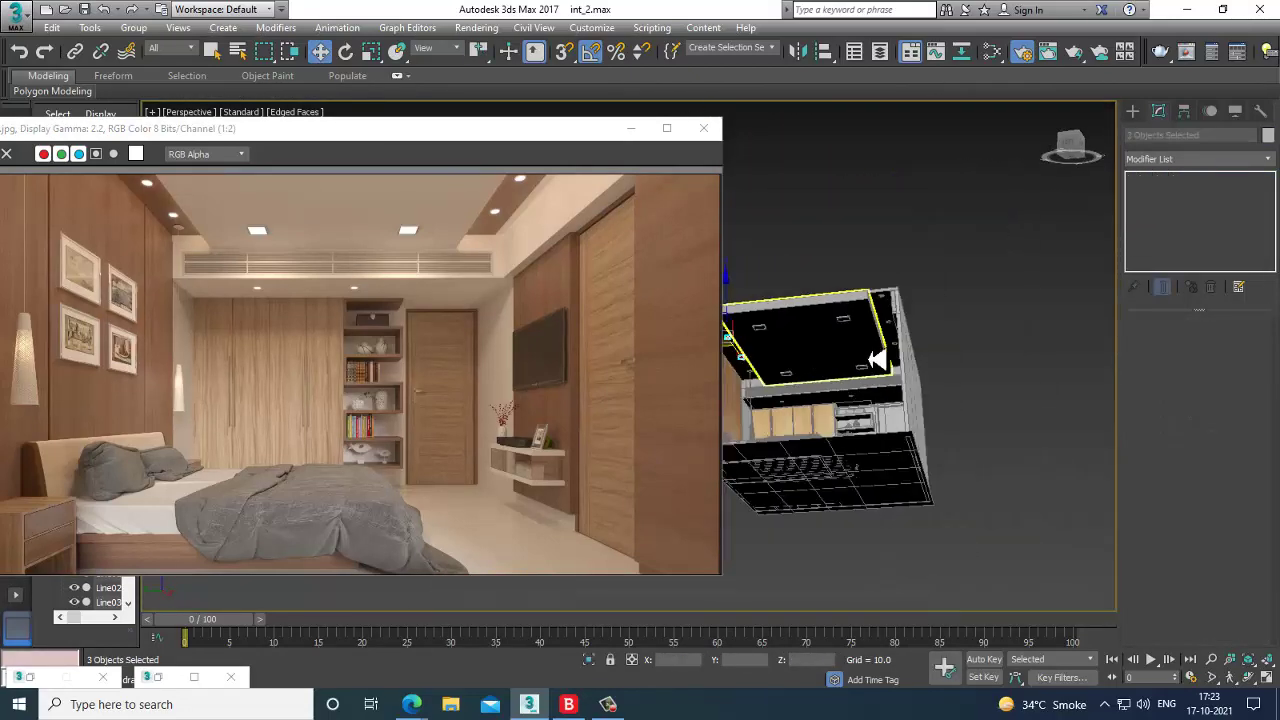
middle_click_drag(871, 360, 897, 345, "alt")
scroll(897, 345, "up", 4)
left_click(897, 262, "ctrl")
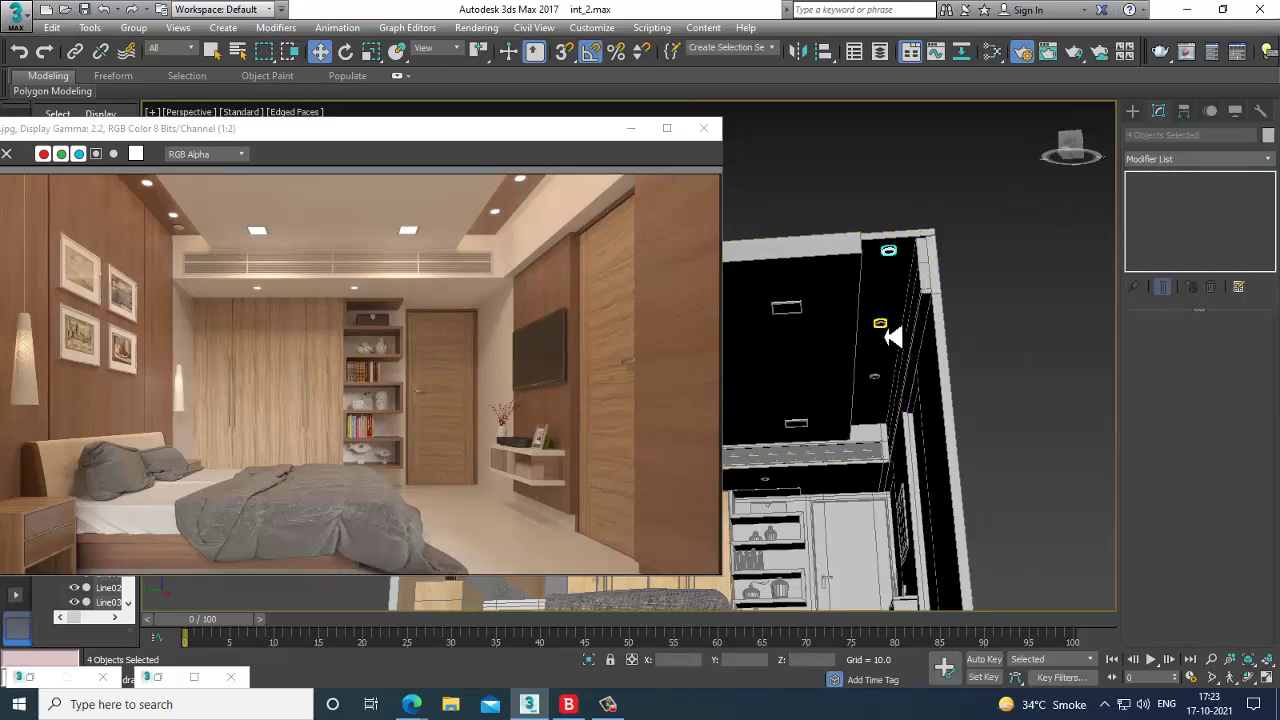
mouse_move(884, 390)
middle_mouse_down("alt")
mouse_move(837, 394)
mouse_move(884, 387)
middle_mouse_up("alt")
key("m")
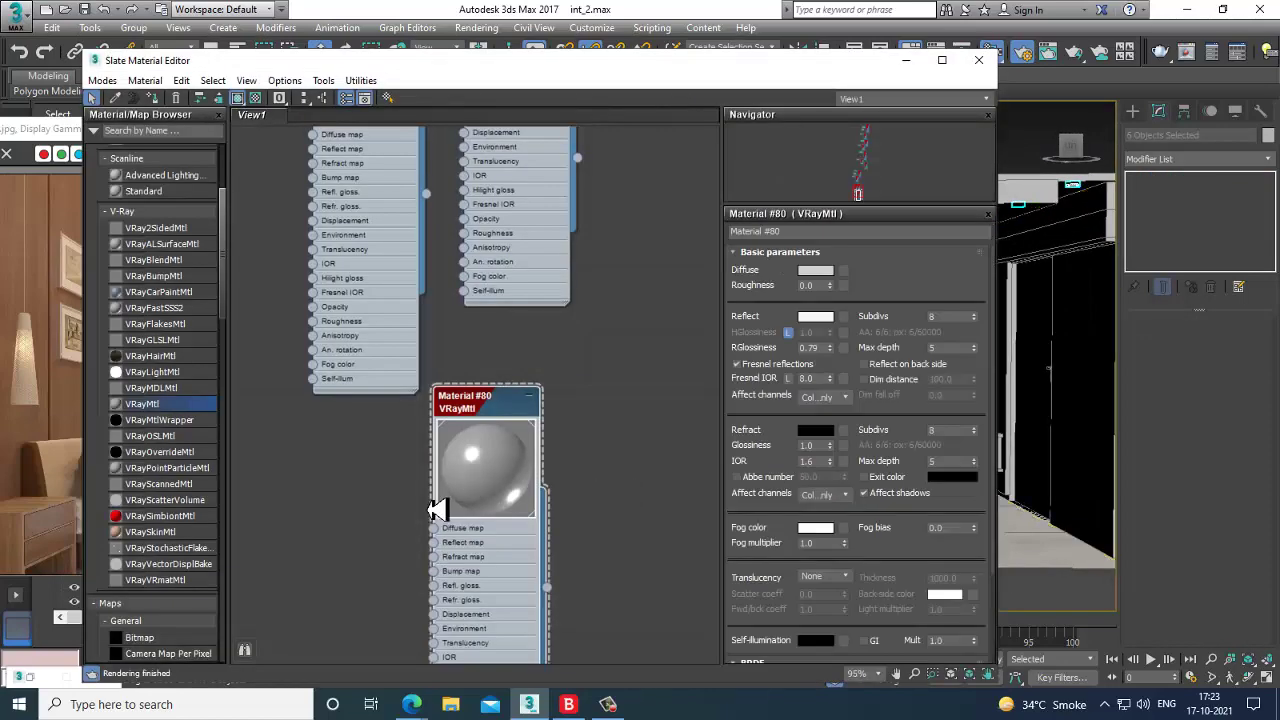
left_click_drag(660, 289, 619, 270)
double_click(619, 270)
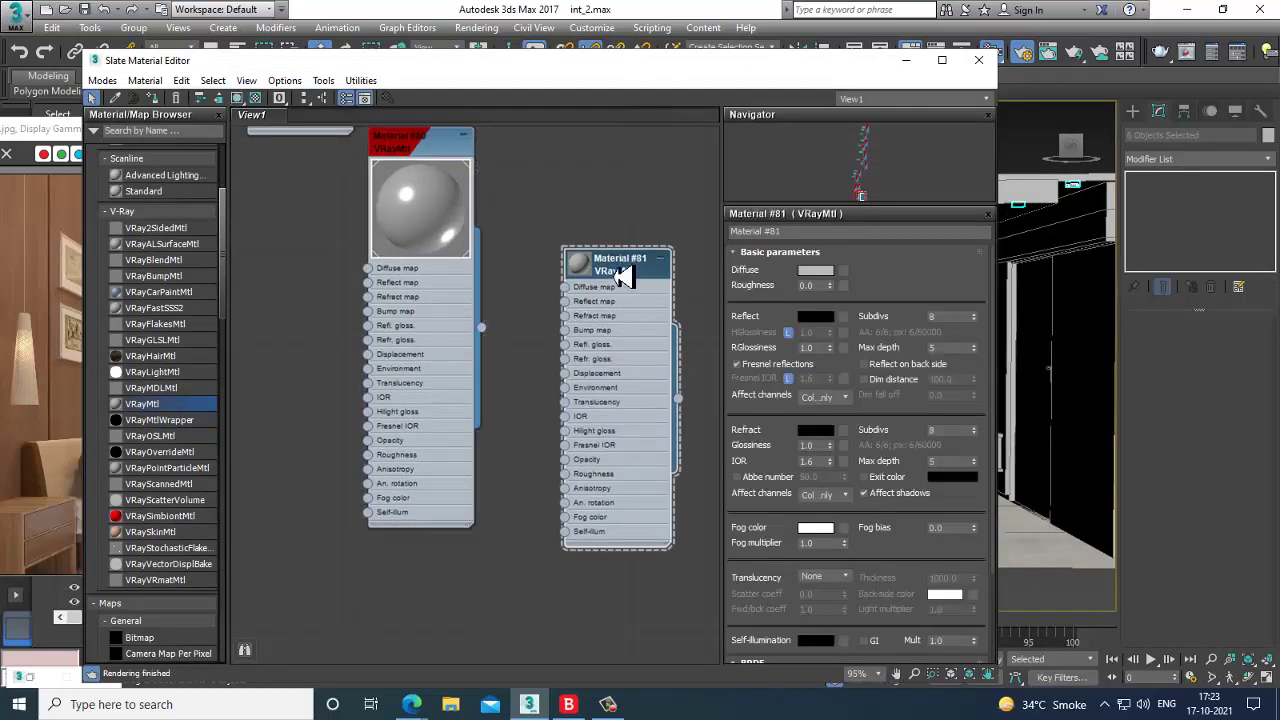
key("Delete")
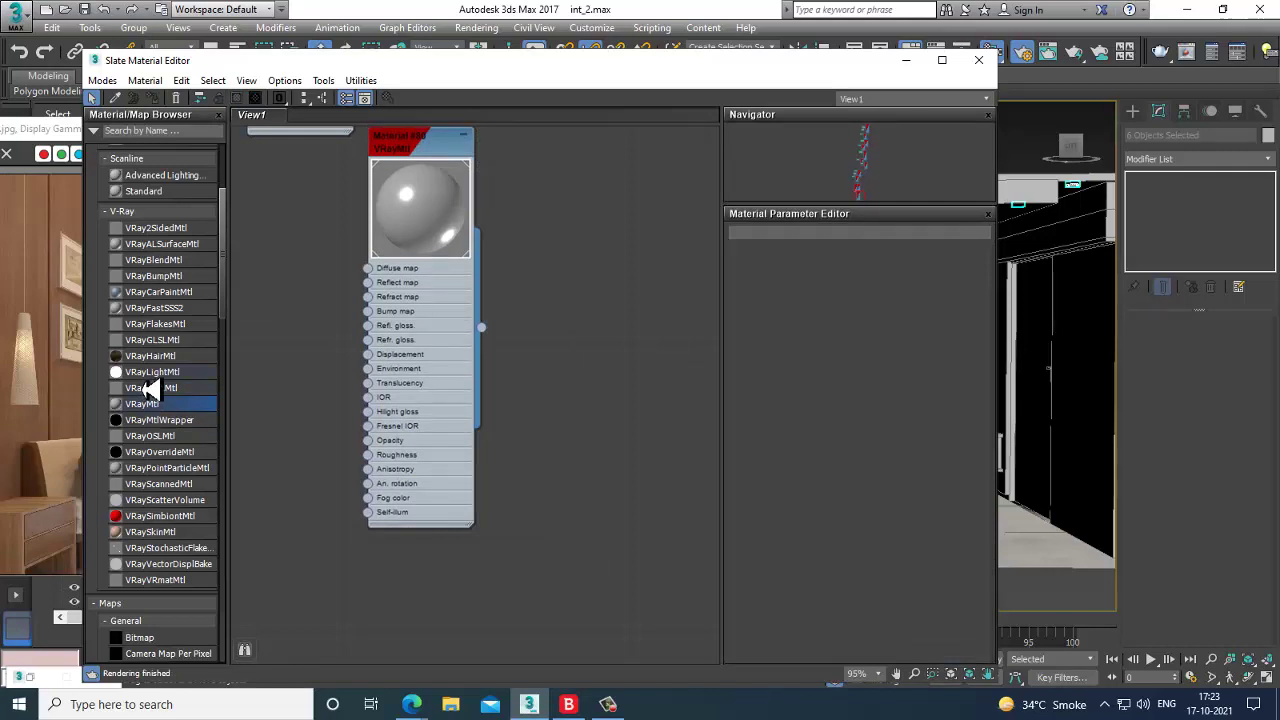
Add a VRayLightMtl with a multiplier of 12 and assign it to the selected ceiling spotlights.
left_click_drag(662, 266, 660, 258)
double_click(657, 251)
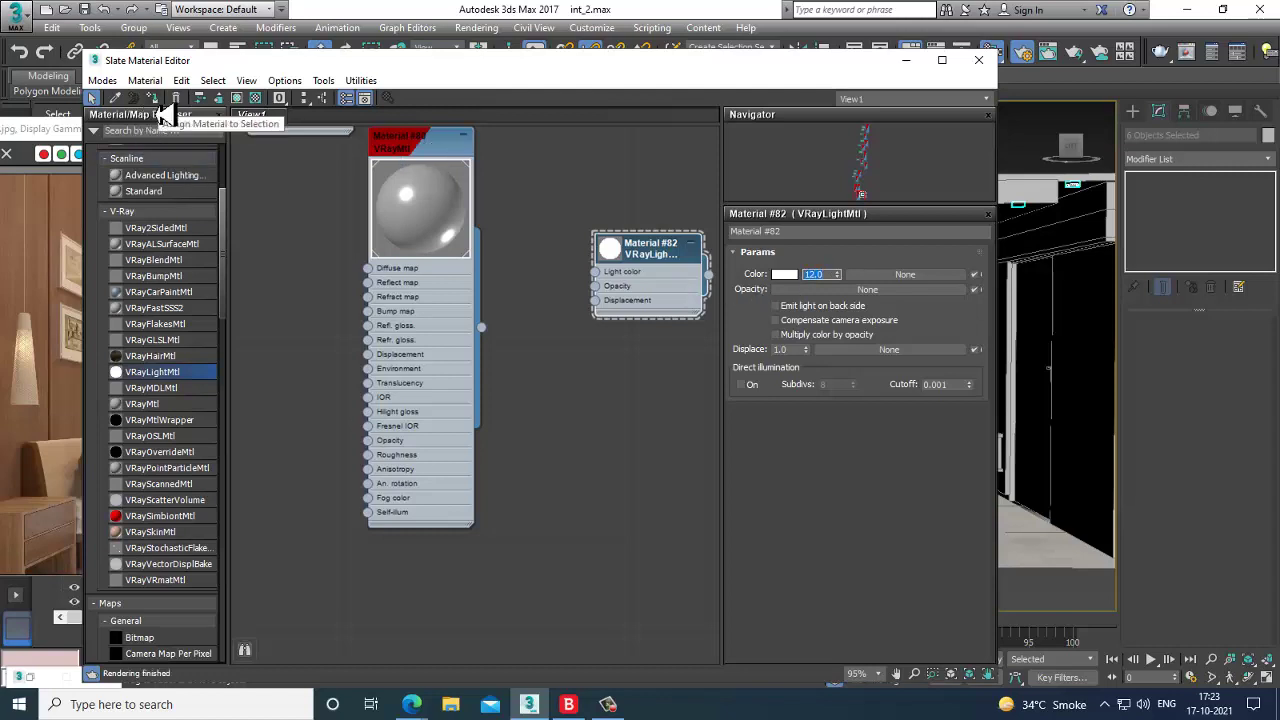
left_click(912, 67)
Clear the spotlight selection and select the false-ceiling border object that runs around the recessed central panel.
scroll(943, 277, "down", 8)
left_click(1016, 194)
mouse_move(876, 337)
middle_mouse_down("alt")
mouse_move(853, 303)
mouse_move(923, 277)
mouse_move(914, 300)
mouse_move(864, 288)
mouse_move(740, 297)
mouse_move(902, 311)
mouse_move(873, 306)
mouse_move(996, 349)
mouse_move(943, 308)
mouse_move(886, 293)
mouse_move(980, 328)
middle_mouse_up("alt")
scroll(866, 305, "up", 5)
scroll(914, 300, "up", 2)
key("F4")
scroll(866, 290, "up", 3)
key("F4")
scroll(742, 298, "down", 3)
left_click(886, 285)
mouse_move(948, 258)
middle_mouse_down("alt")
mouse_move(983, 283)
mouse_move(932, 334)
mouse_move(945, 280)
middle_mouse_up("alt")
middle_click_drag(968, 309, 899, 321)
scroll(860, 326, "down", 5)
scroll(898, 320, "up", 8)
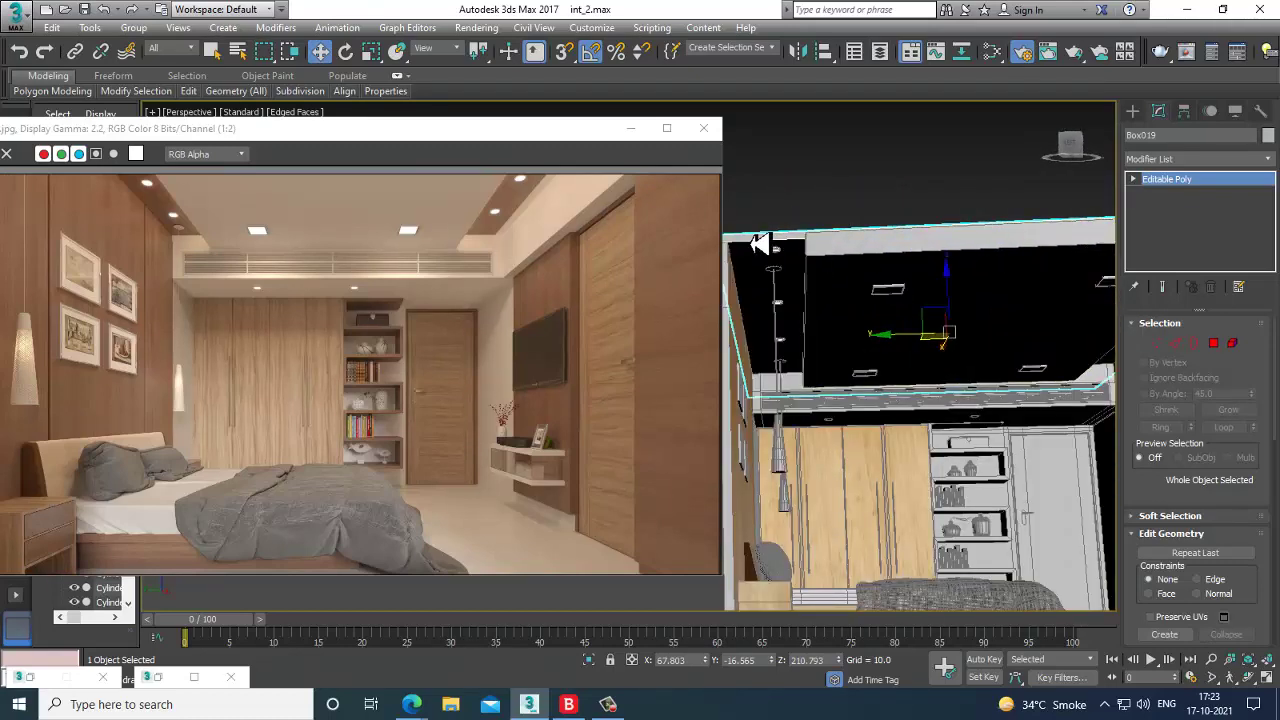
Examine the side table wood material in the node graph as a candidate for the ceiling border.
key("m")
middle_click_drag(620, 140, 616, 391)
scroll(612, 391, "down", 2)
middle_click_drag(568, 200, 578, 651)
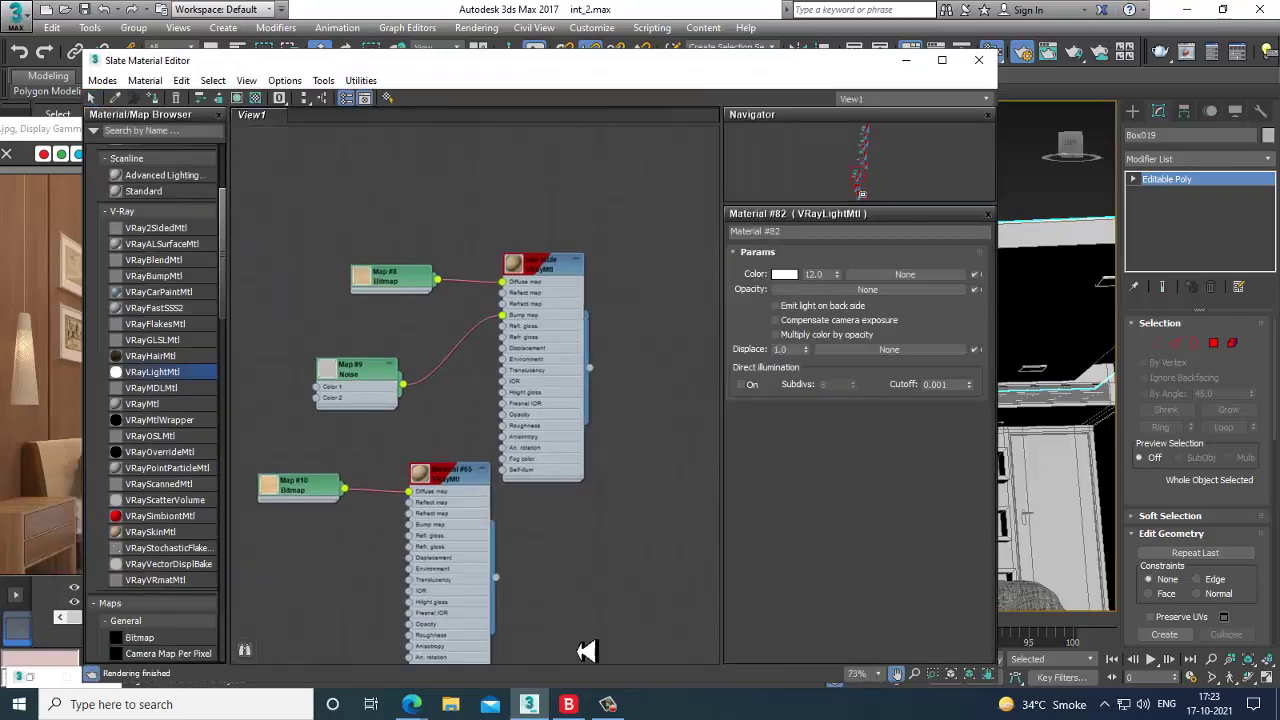
scroll(516, 333, "up", 5)
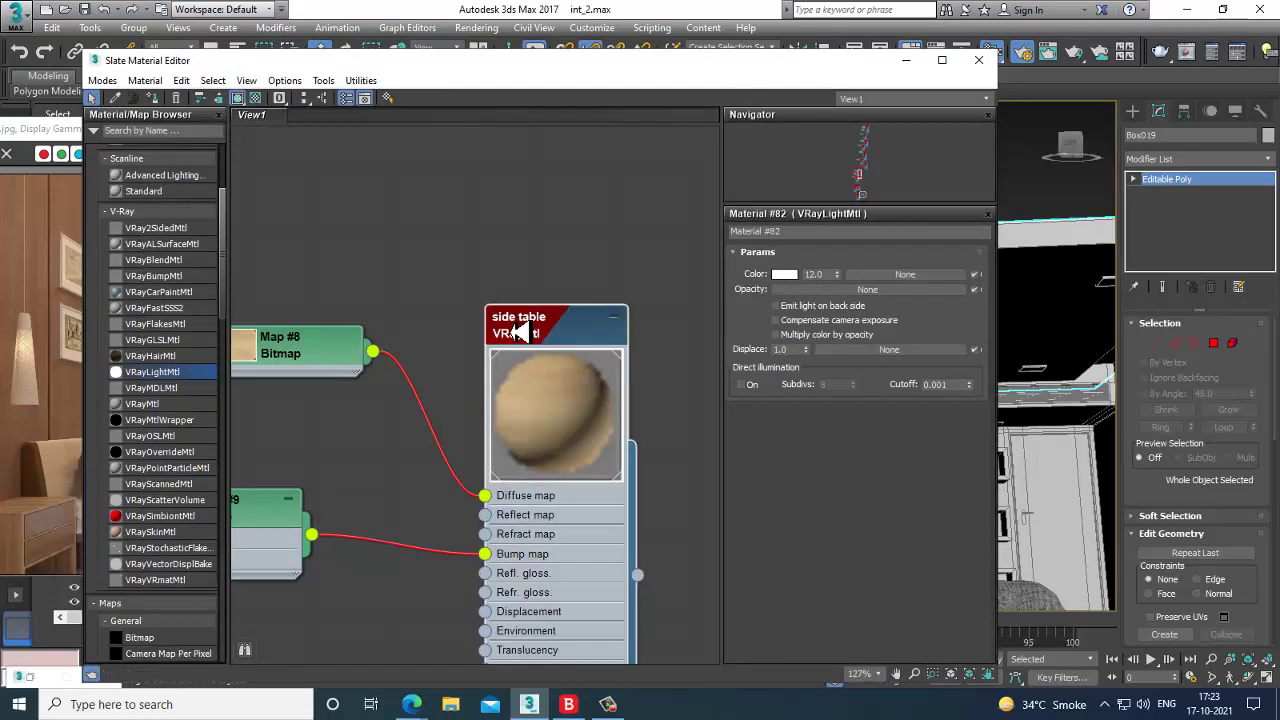
middle_click_drag(619, 413, 612, 357)
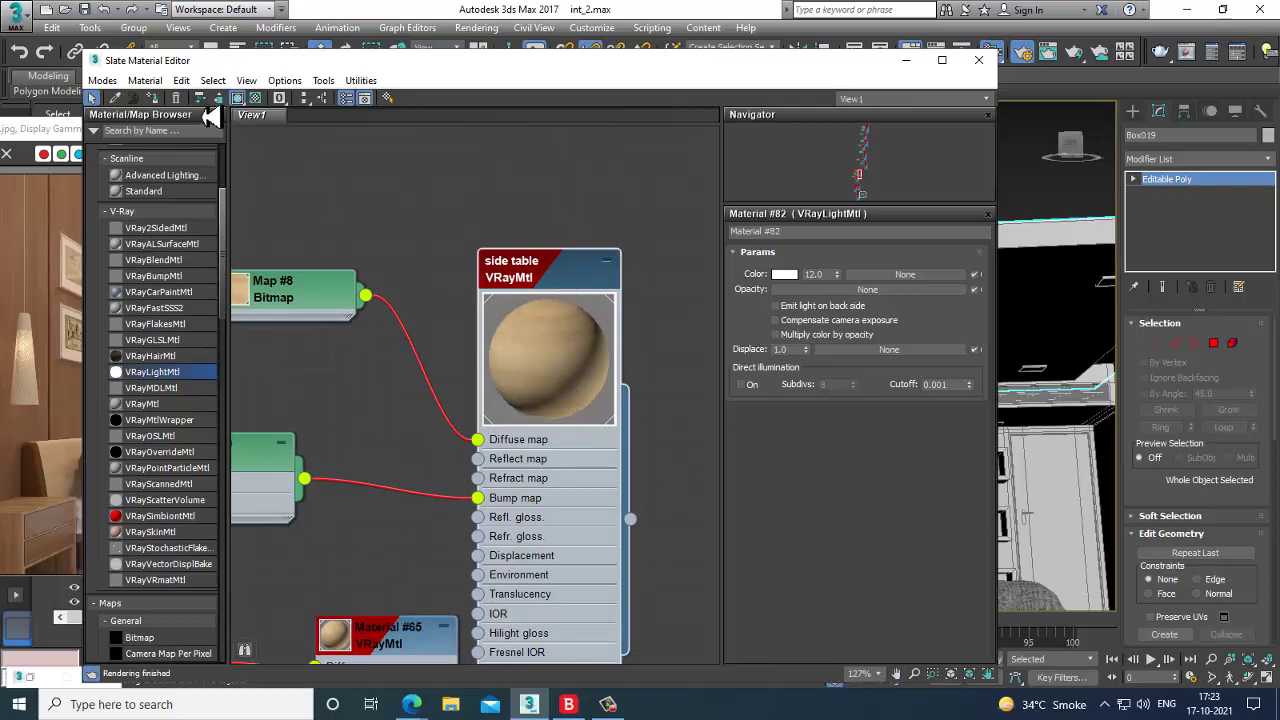
middle_click_drag(545, 630, 525, 386)
middle_click_drag(520, 160, 525, 303)
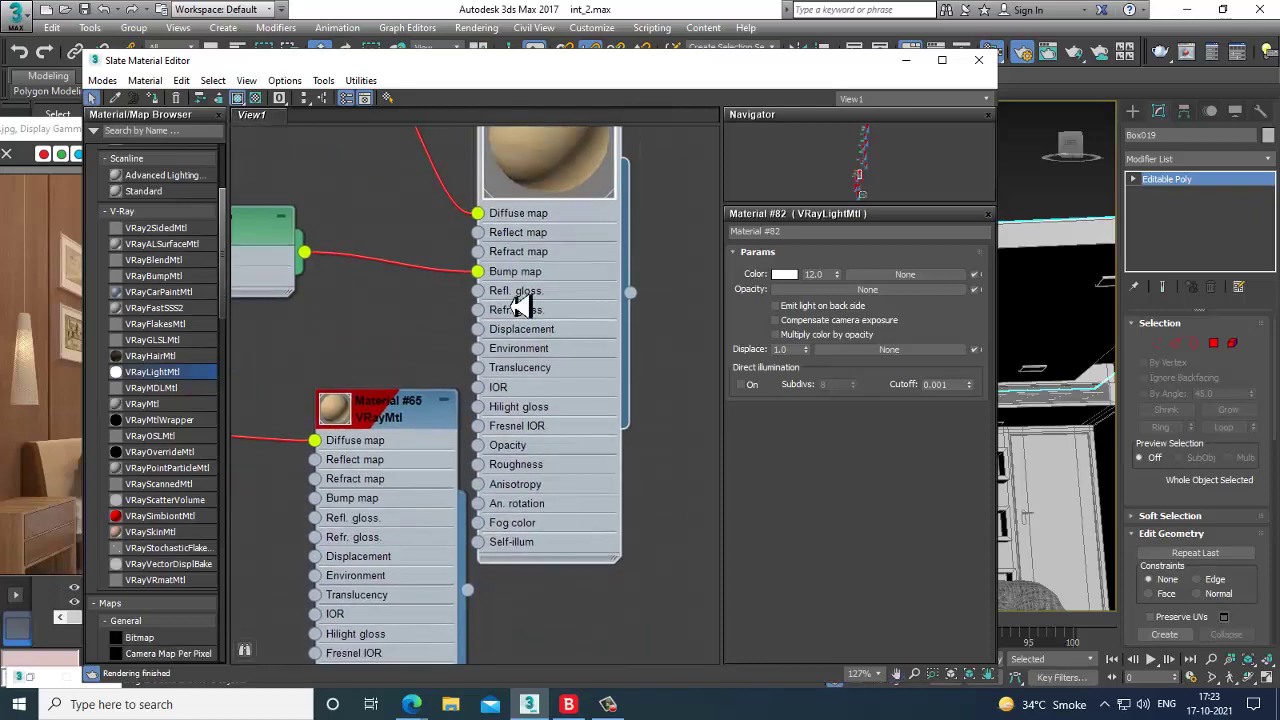
Examine the wood 1 material and the neighbouring wood materials in the node graph as candidates for the ceiling border.
scroll(508, 252, "down", 10)
middle_click_drag(508, 256, 548, 476)
scroll(548, 476, "up", 10)
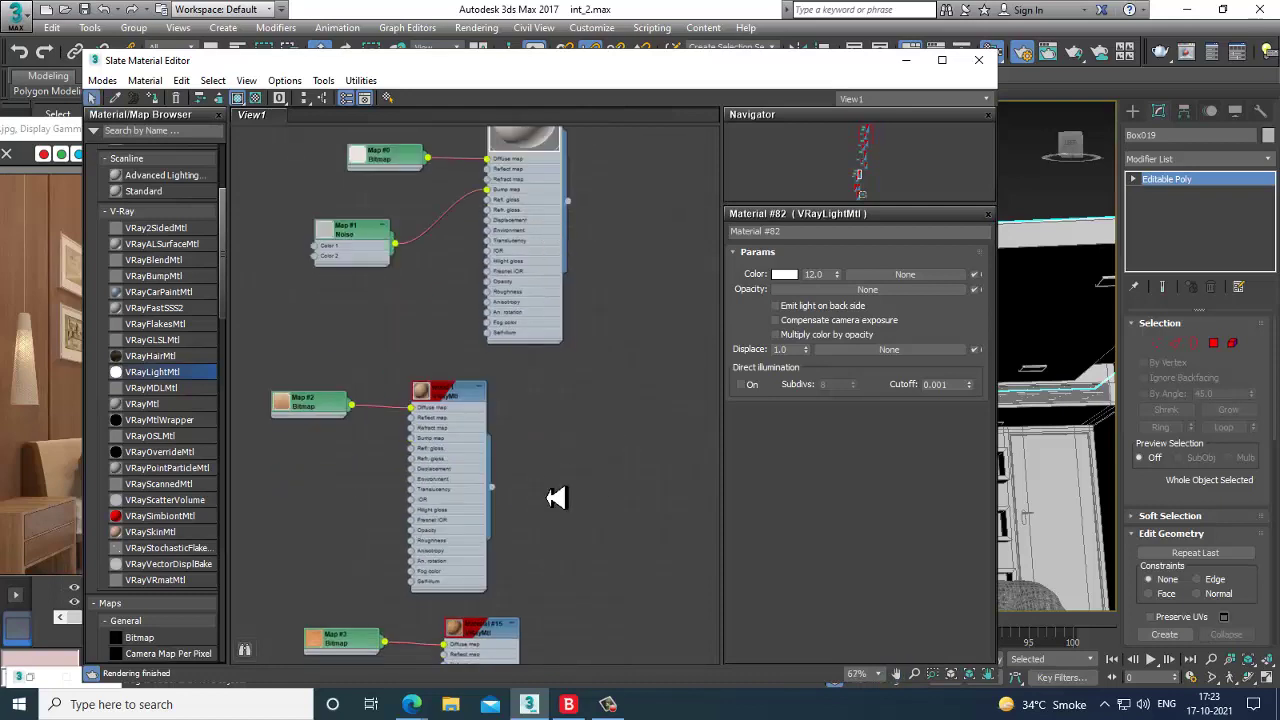
scroll(430, 268, "up", 1)
double_click(430, 268)
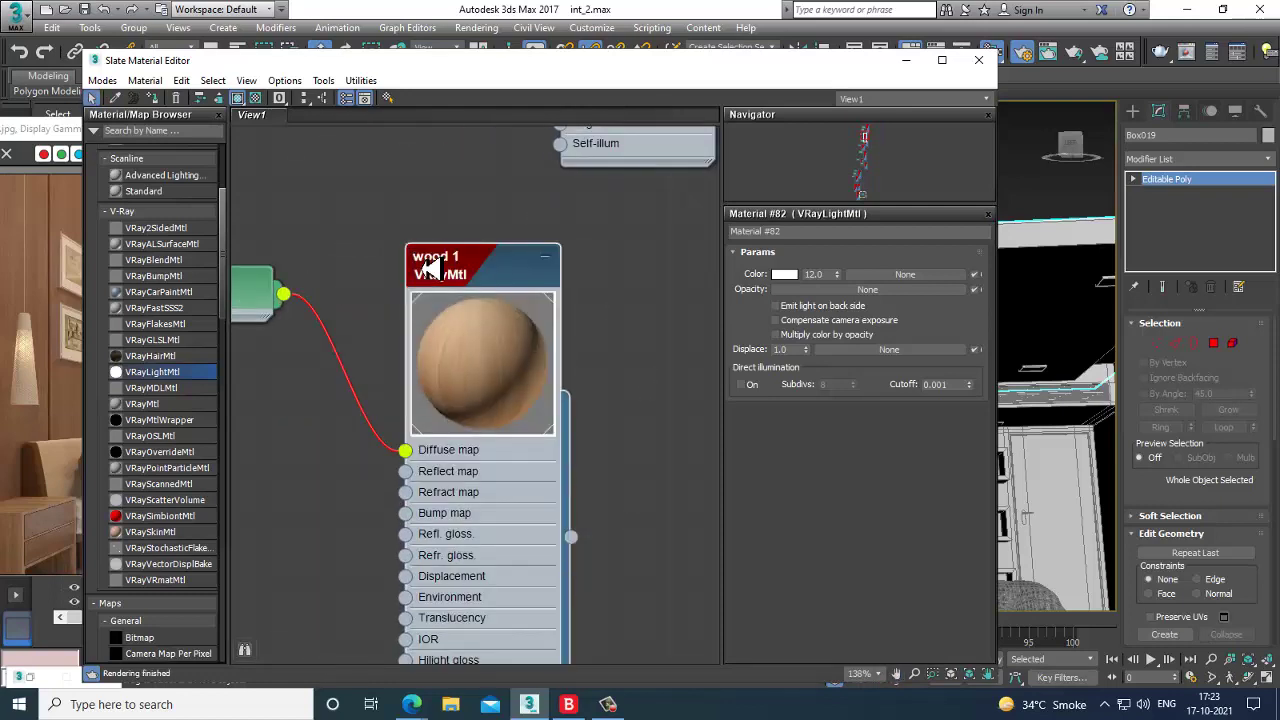
middle_click_drag(543, 389, 616, 328)
middle_click_drag(562, 478, 524, 320)
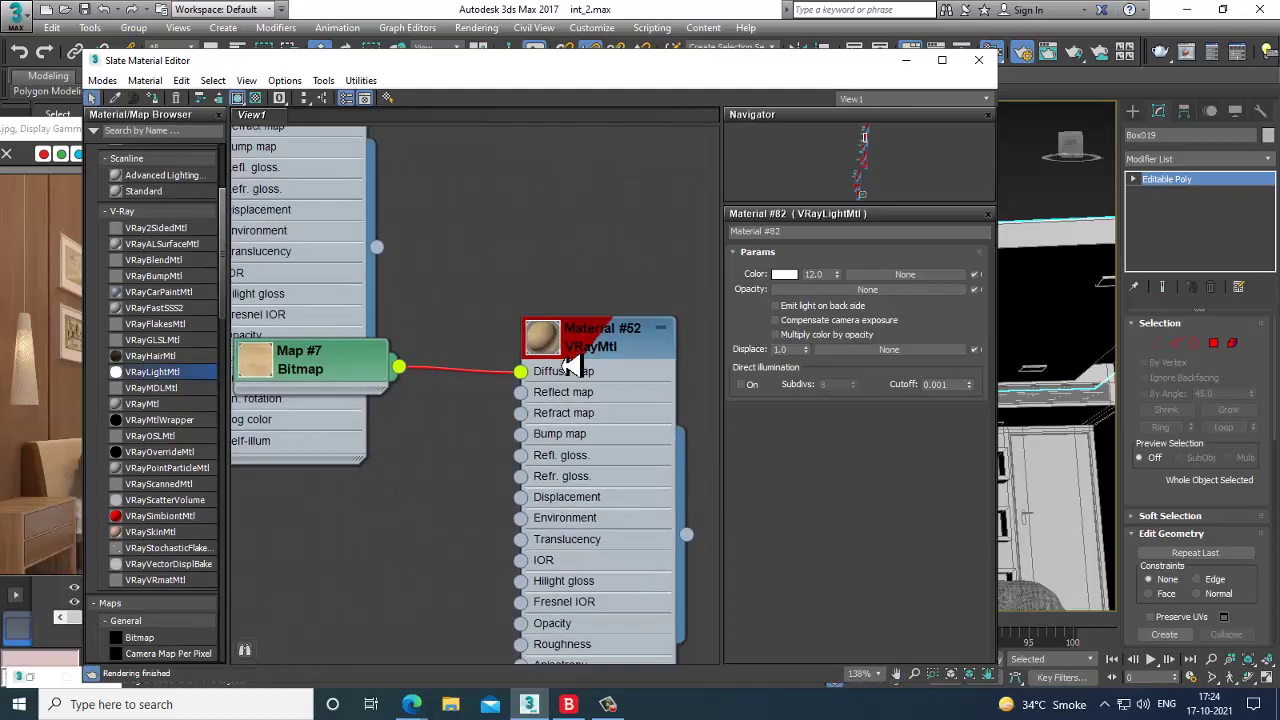
Assign the wooden VRayMtl Material #52 to the selected ceiling border, and clear the selection to inspect the ceiling.
double_click(548, 340)
middle_click_drag(619, 468, 604, 414)
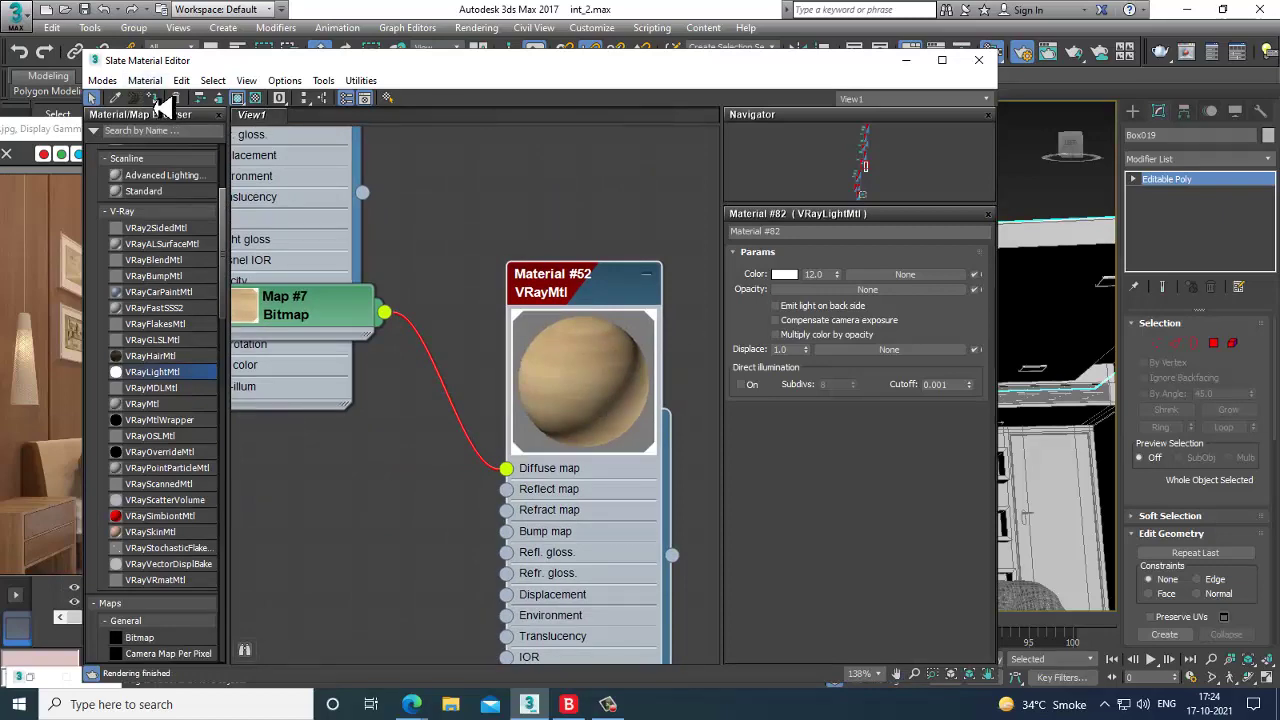
left_click(908, 62)
scroll(853, 239, "down", 4)
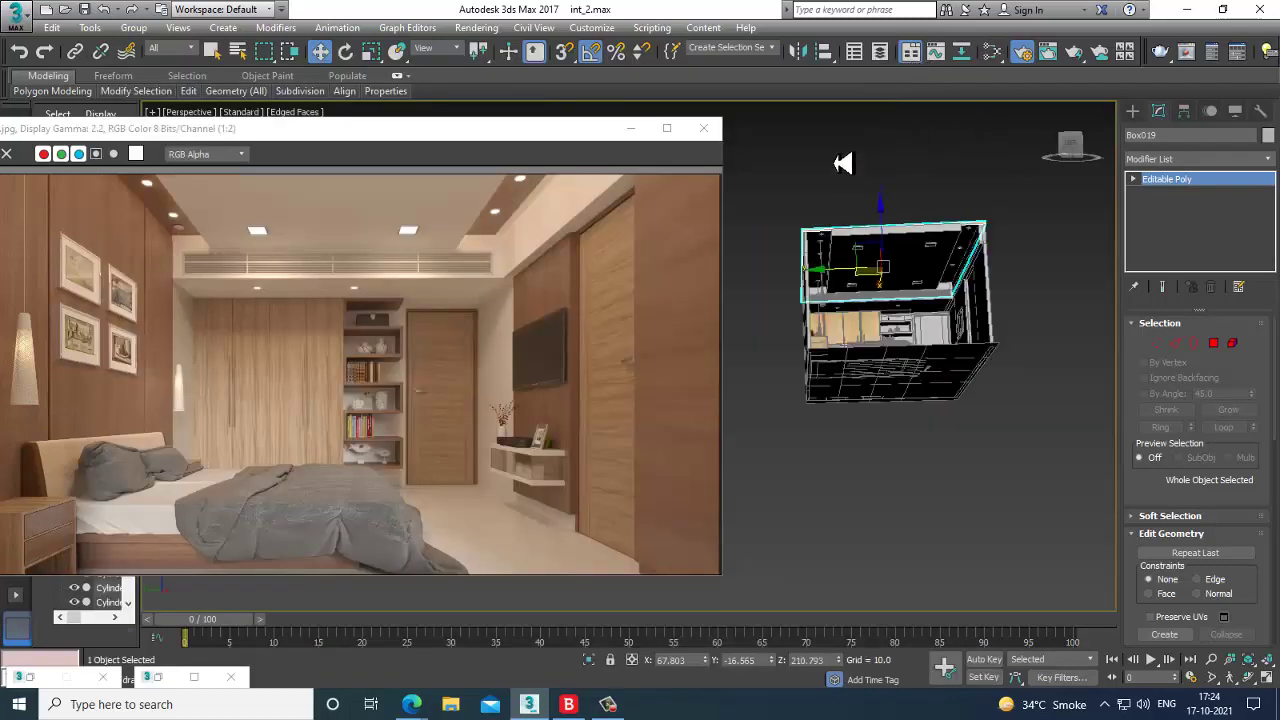
left_click(844, 164)
scroll(816, 265, "up", 3)
scroll(816, 265, "up", 8)
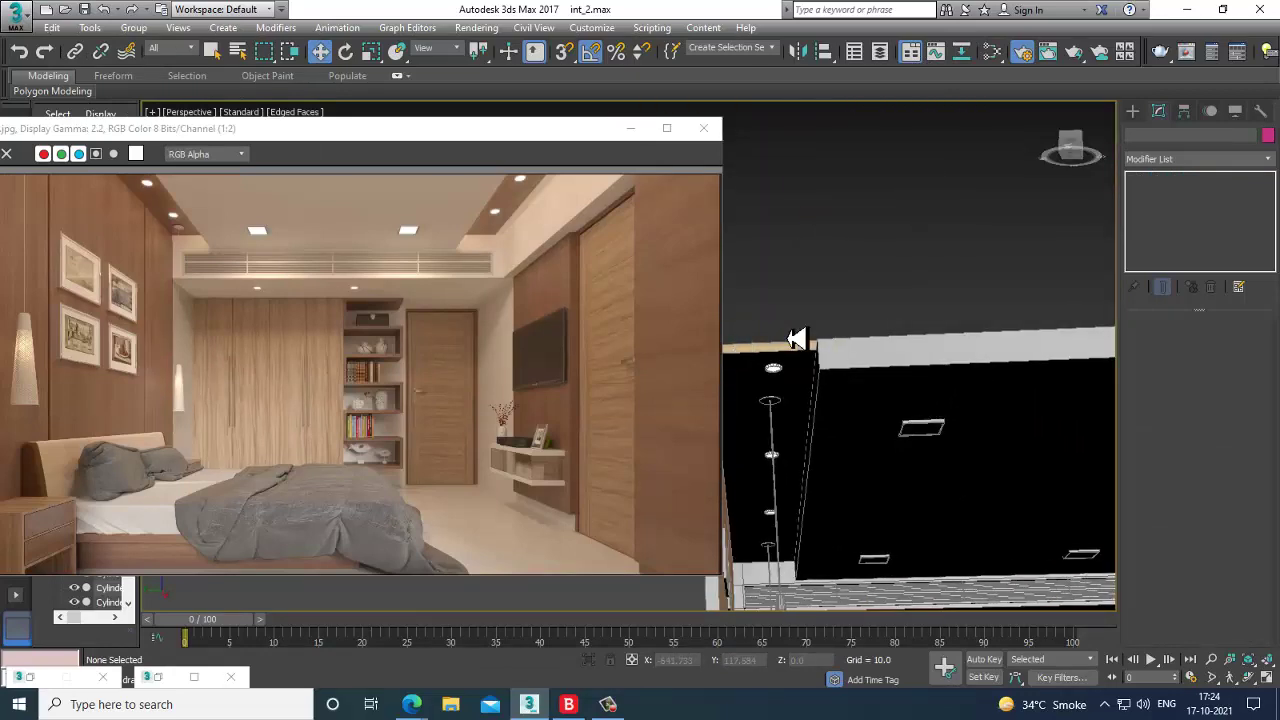
left_click(609, 704)
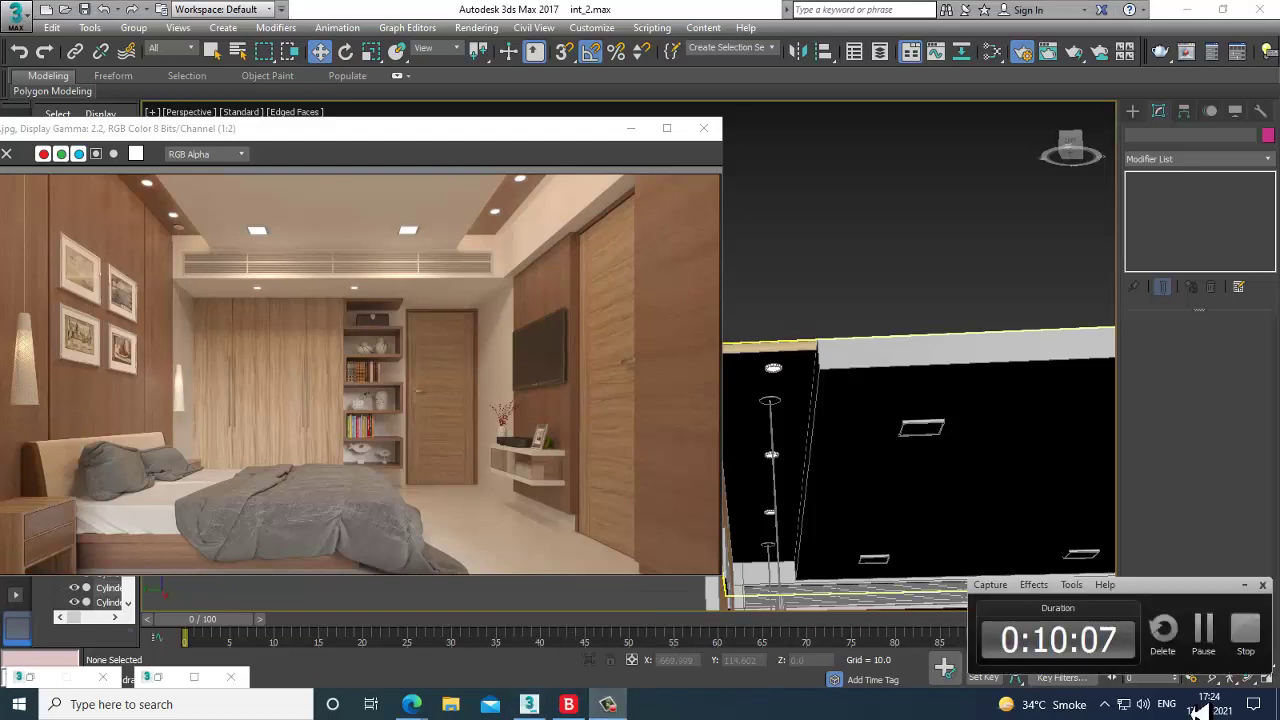
left_click(1206, 640)
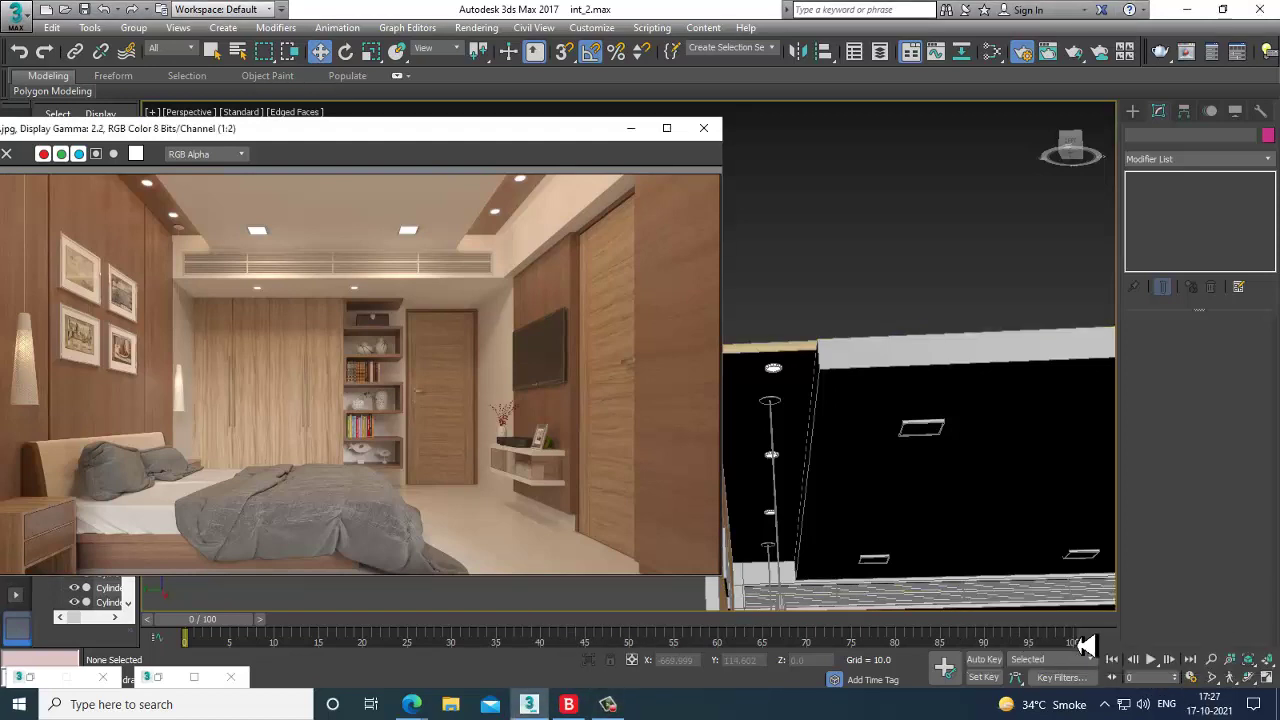
Select the false-ceiling border from below and replace its material with the wood 1 VRayMtl.
middle_click_drag(977, 467, 943, 420)
left_click(920, 406)
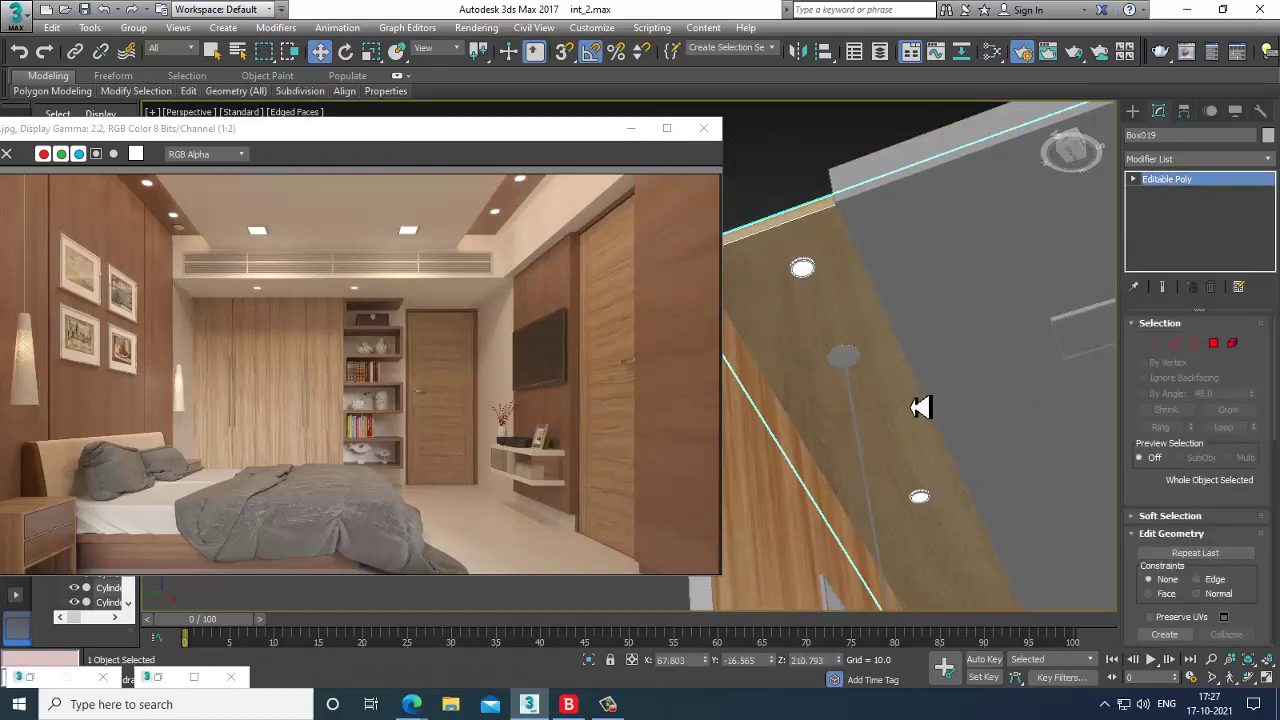
key("m")
scroll(565, 466, "down", 7)
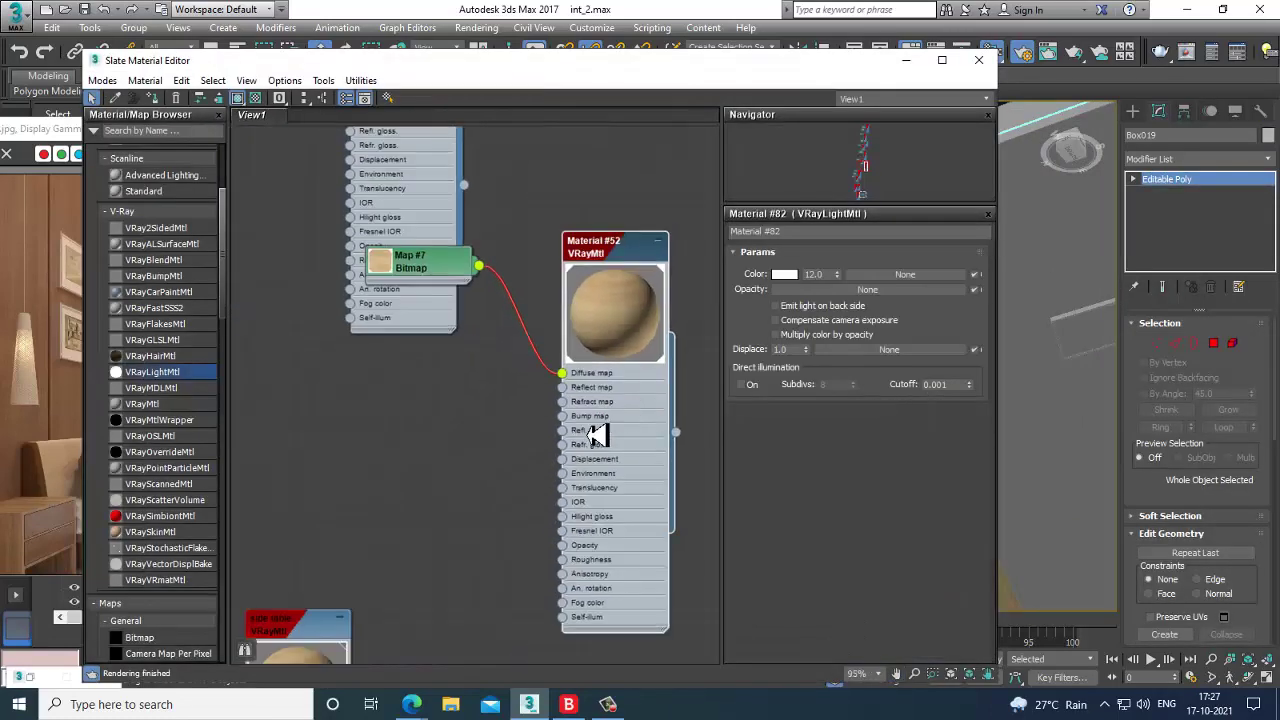
double_click(500, 303)
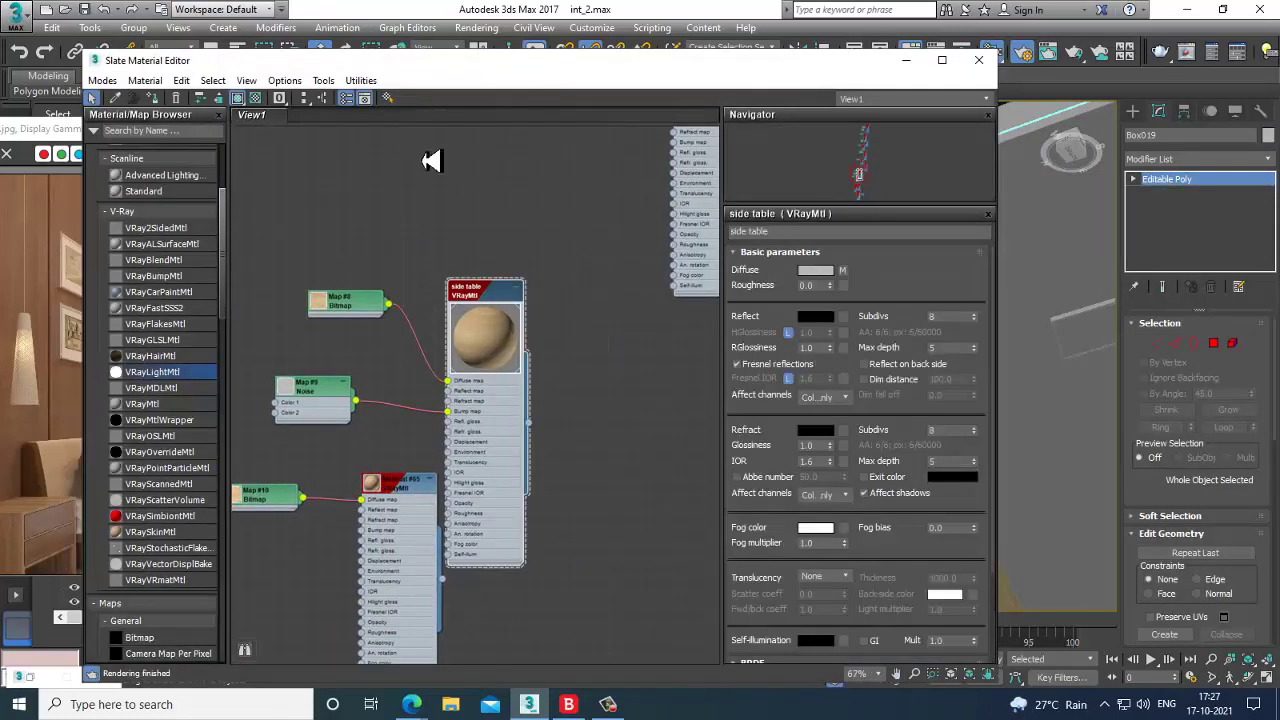
middle_click_drag(632, 341, 595, 610)
middle_click_drag(545, 283, 548, 348)
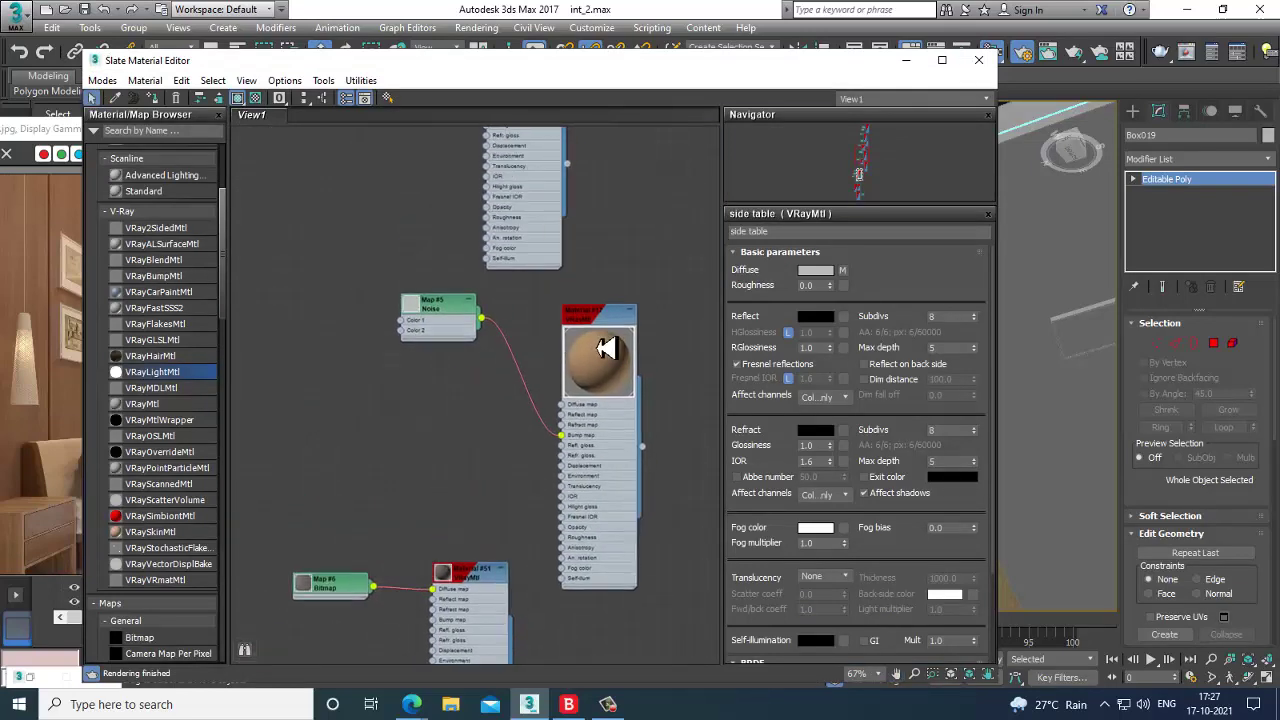
middle_click_drag(620, 200, 568, 587)
middle_click_drag(585, 303, 527, 326)
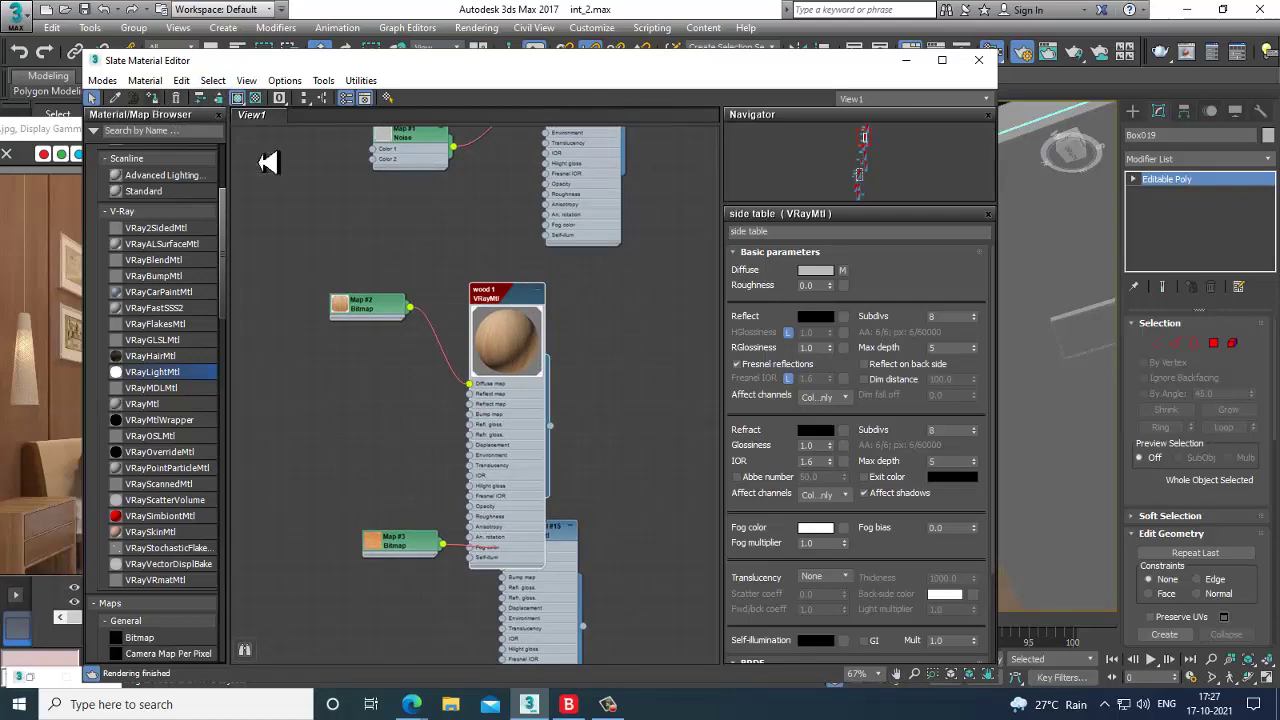
left_click_drag(862, 72, 373, 190)
left_click(774, 142)
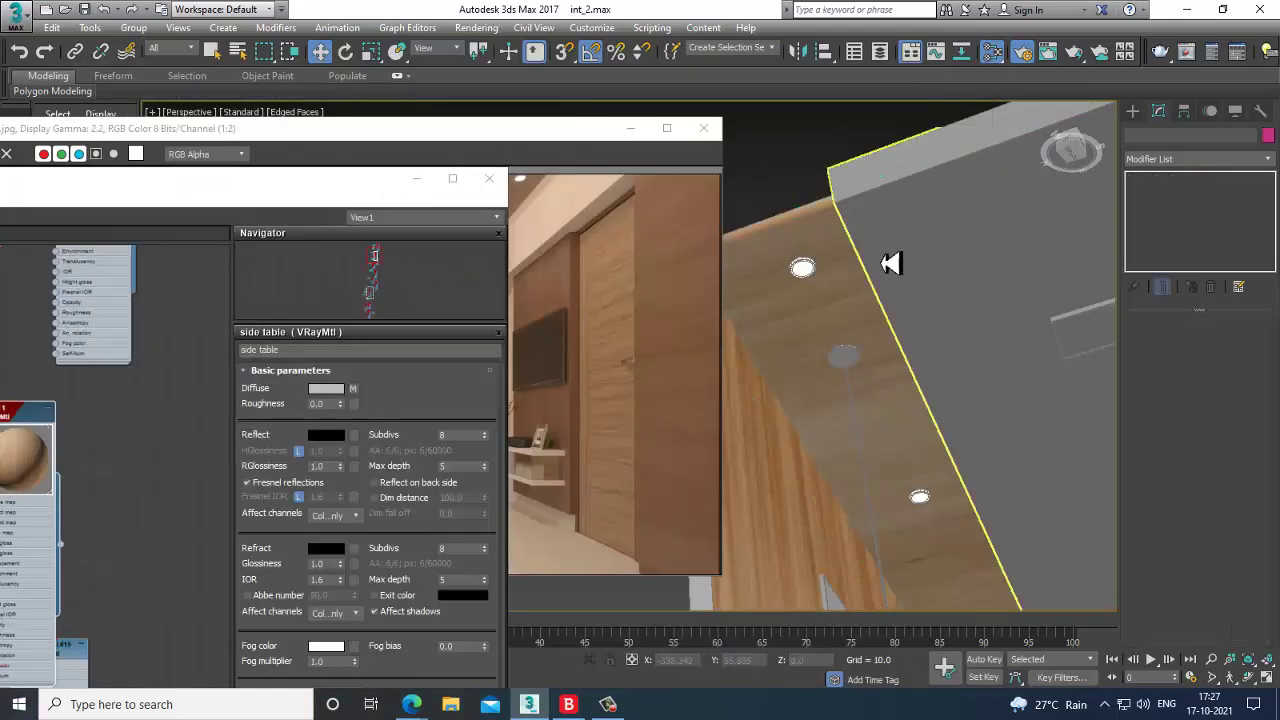
Reselect the ceiling border, open the wood 1 material's parameters in the node graph and reapply it to the border.
mouse_move(931, 460)
middle_mouse_down("alt")
mouse_move(946, 460)
mouse_move(928, 463)
middle_mouse_up("alt")
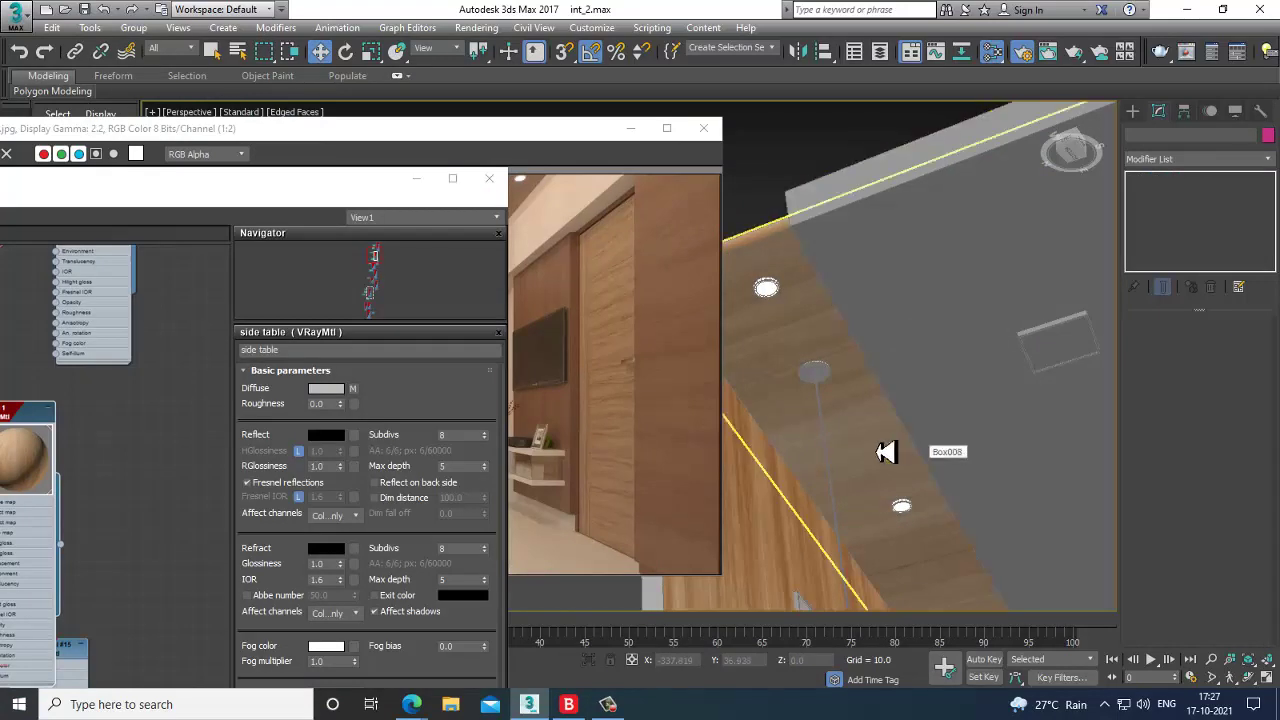
key("n")
key("n")
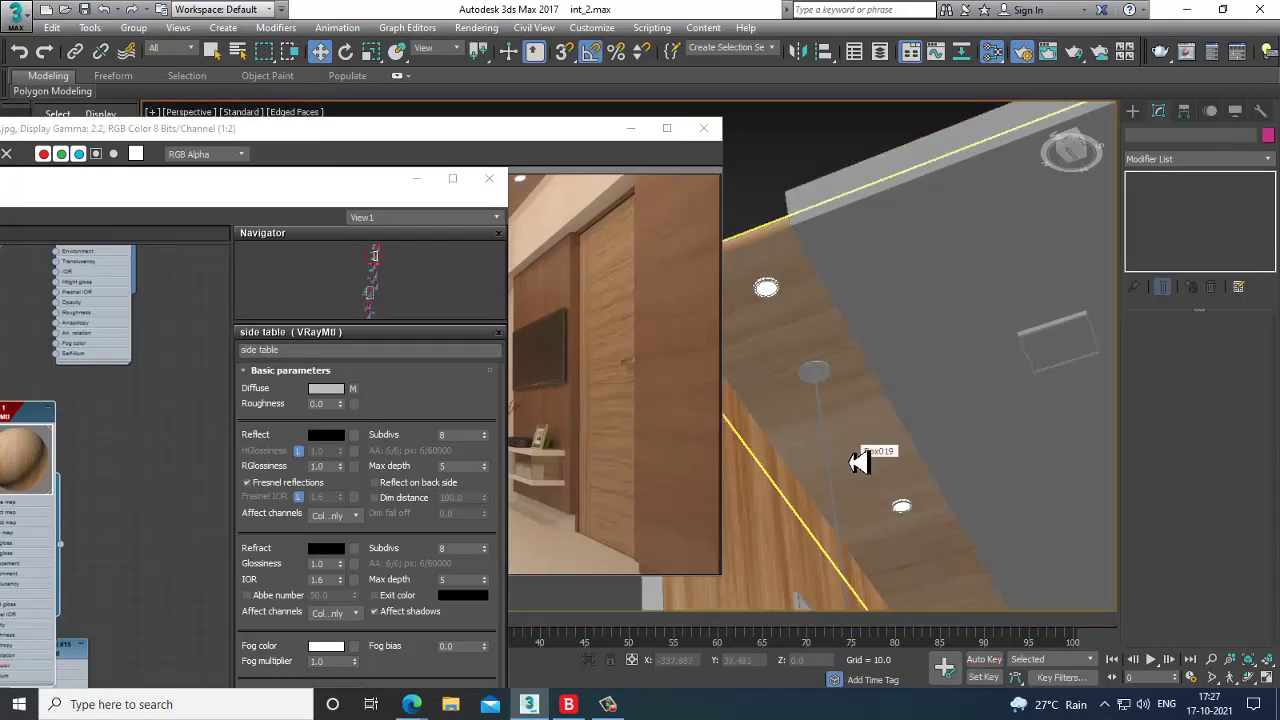
left_click(845, 465)
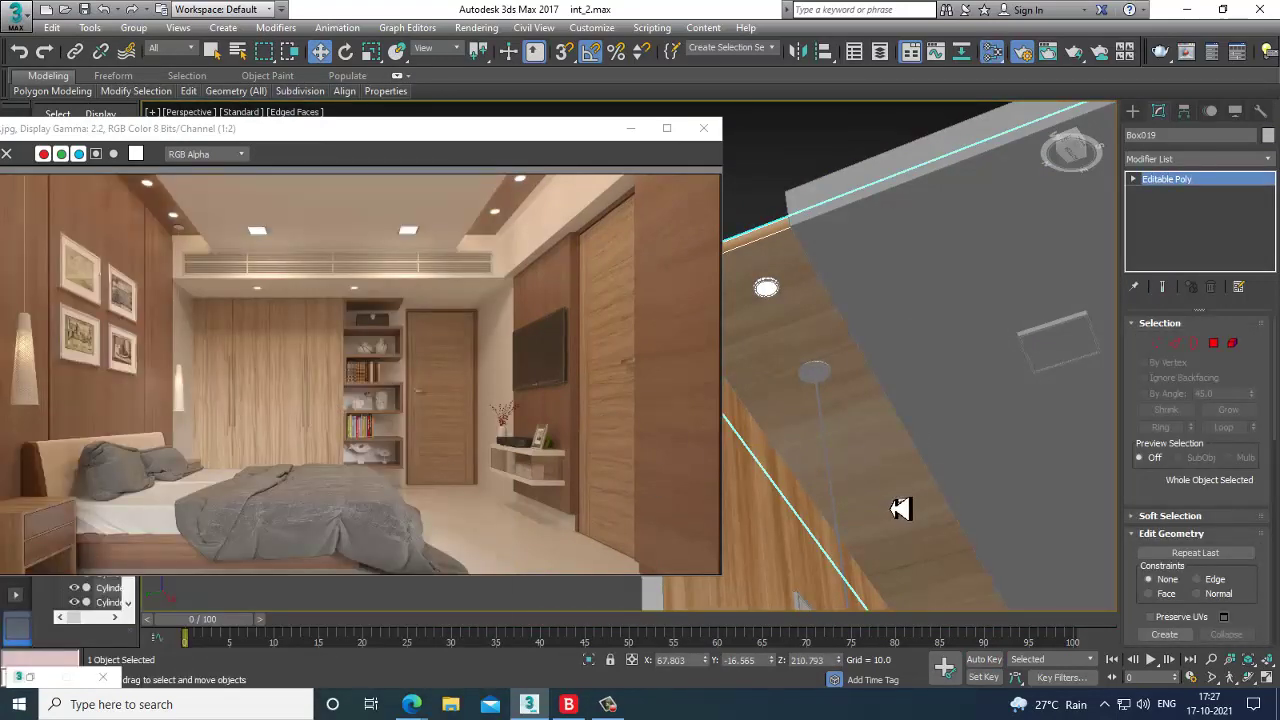
key("m")
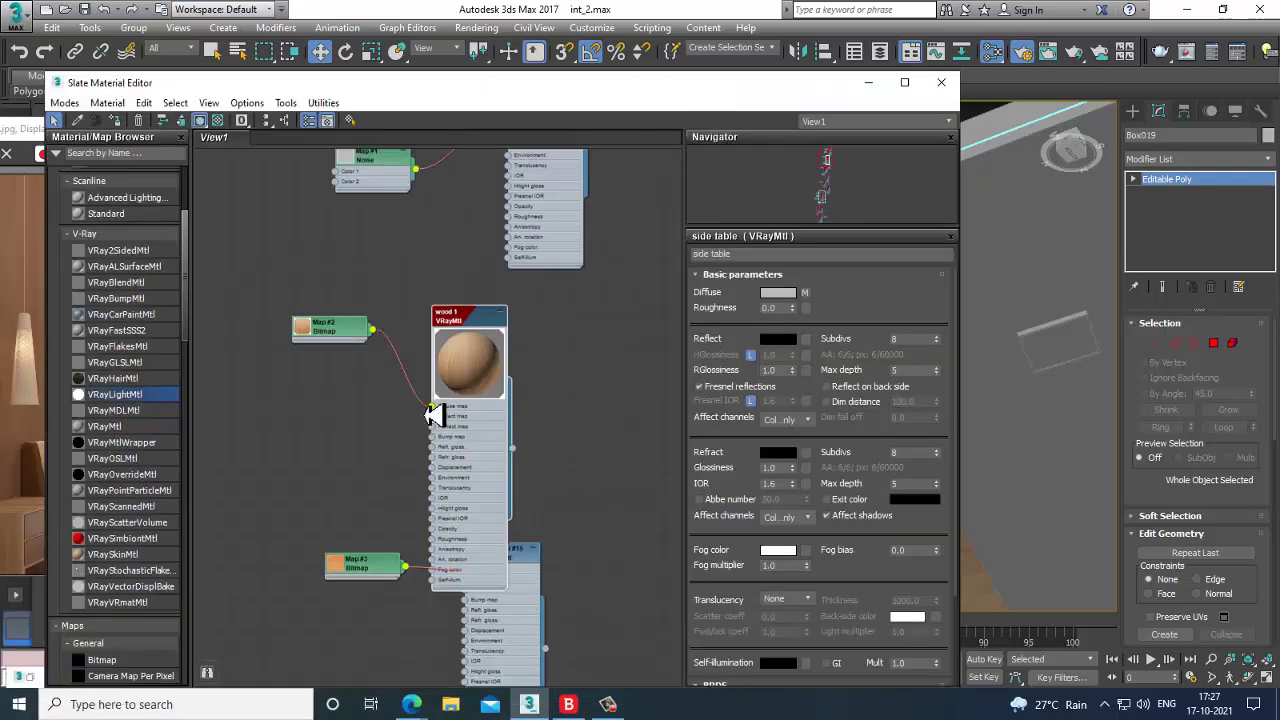
middle_click_drag(364, 481, 395, 206)
middle_click_drag(449, 620, 457, 372)
middle_click_drag(474, 497, 488, 254)
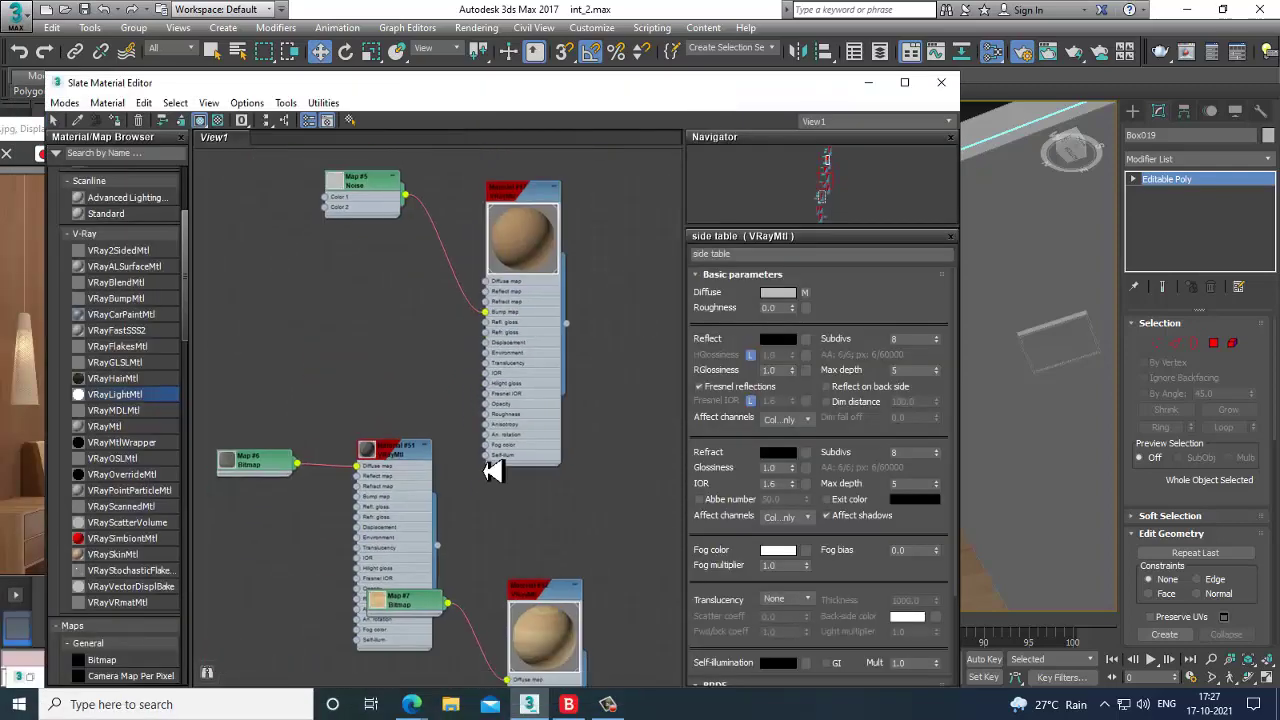
mouse_move(493, 471)
middle_mouse_down()
mouse_move(529, 437)
mouse_move(526, 266)
mouse_move(491, 189)
mouse_move(447, 278)
mouse_move(466, 160)
mouse_move(468, 645)
middle_mouse_up()
scroll(477, 313, "down", 8)
middle_click_drag(549, 231, 465, 372)
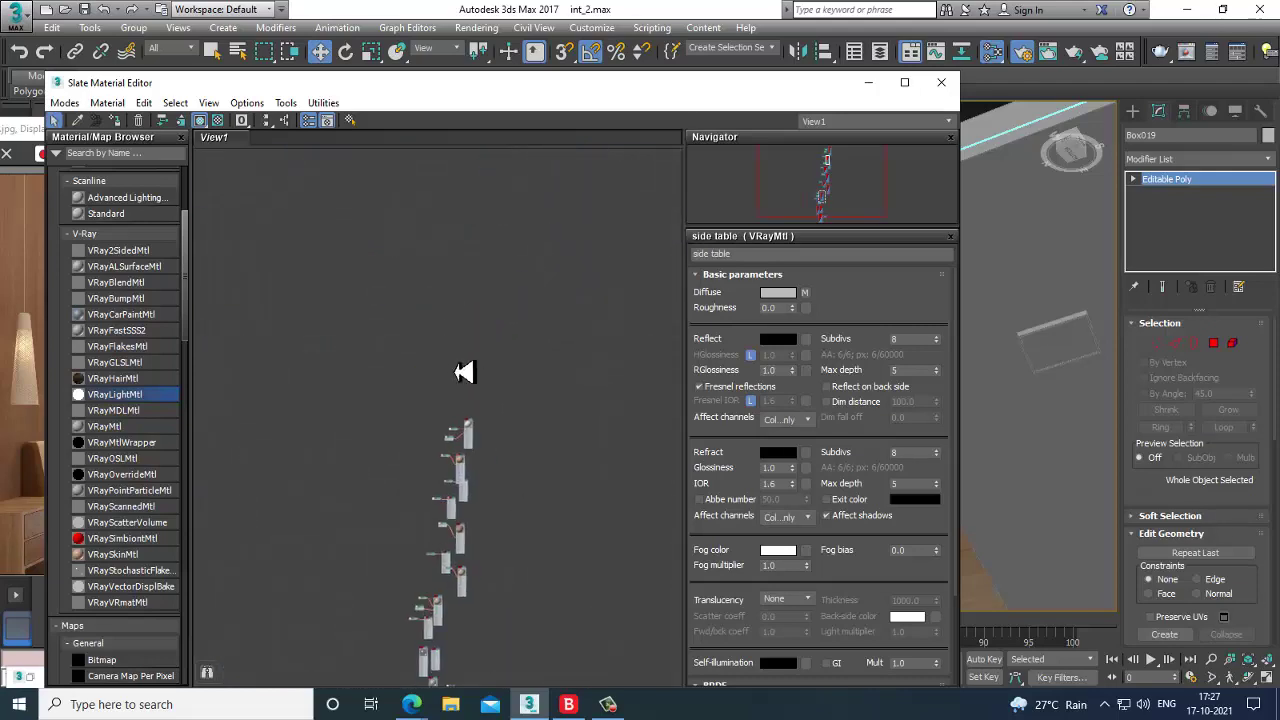
scroll(464, 372, "up", 8)
double_click(517, 455)
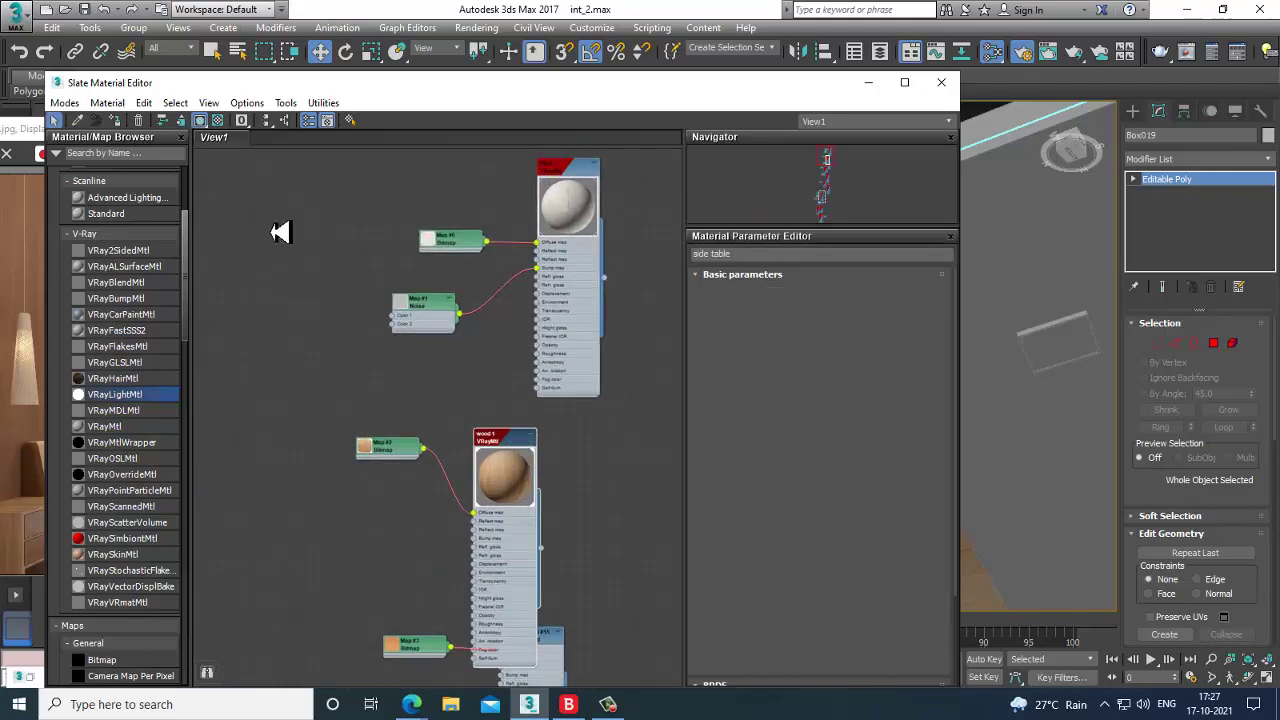
left_click(868, 85)
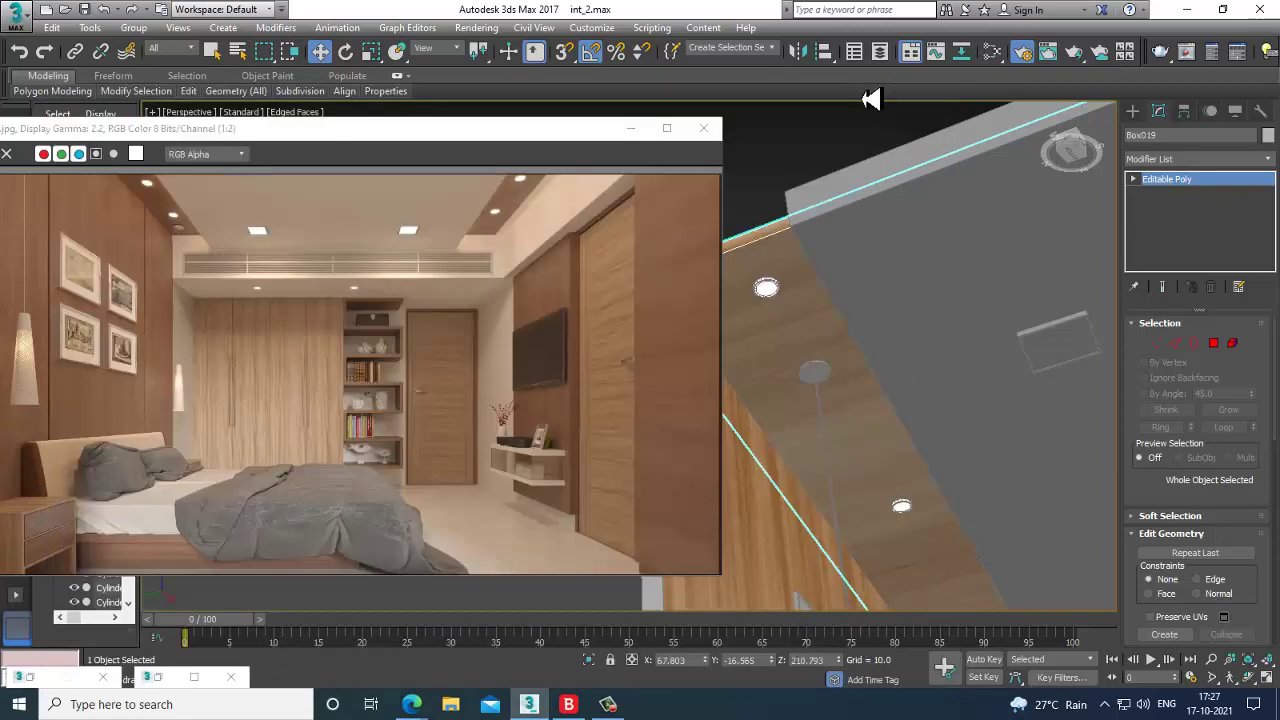
Add a UVW Map modifier with Box mapping to the wooden ceiling border.
left_click(860, 141)
middle_click_drag(849, 460, 959, 376, "alt")
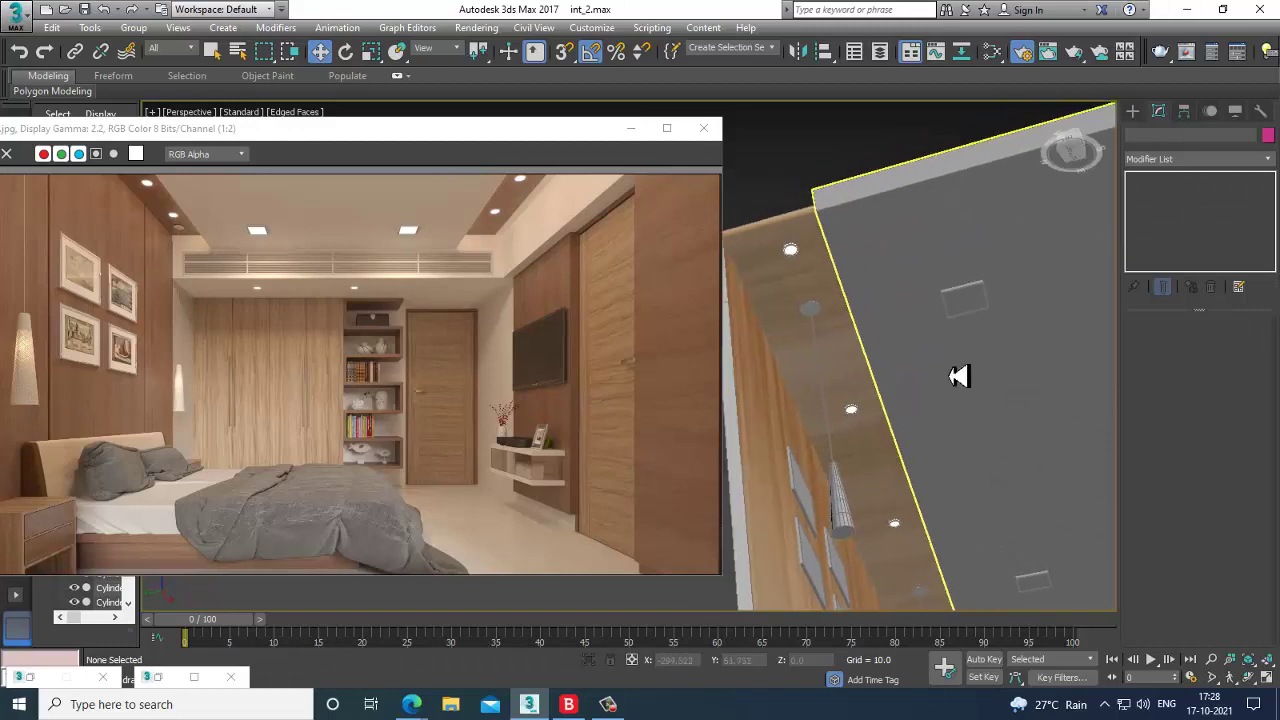
middle_click_drag(963, 286, 794, 314, "alt")
left_click(794, 314)
left_click(1208, 159)
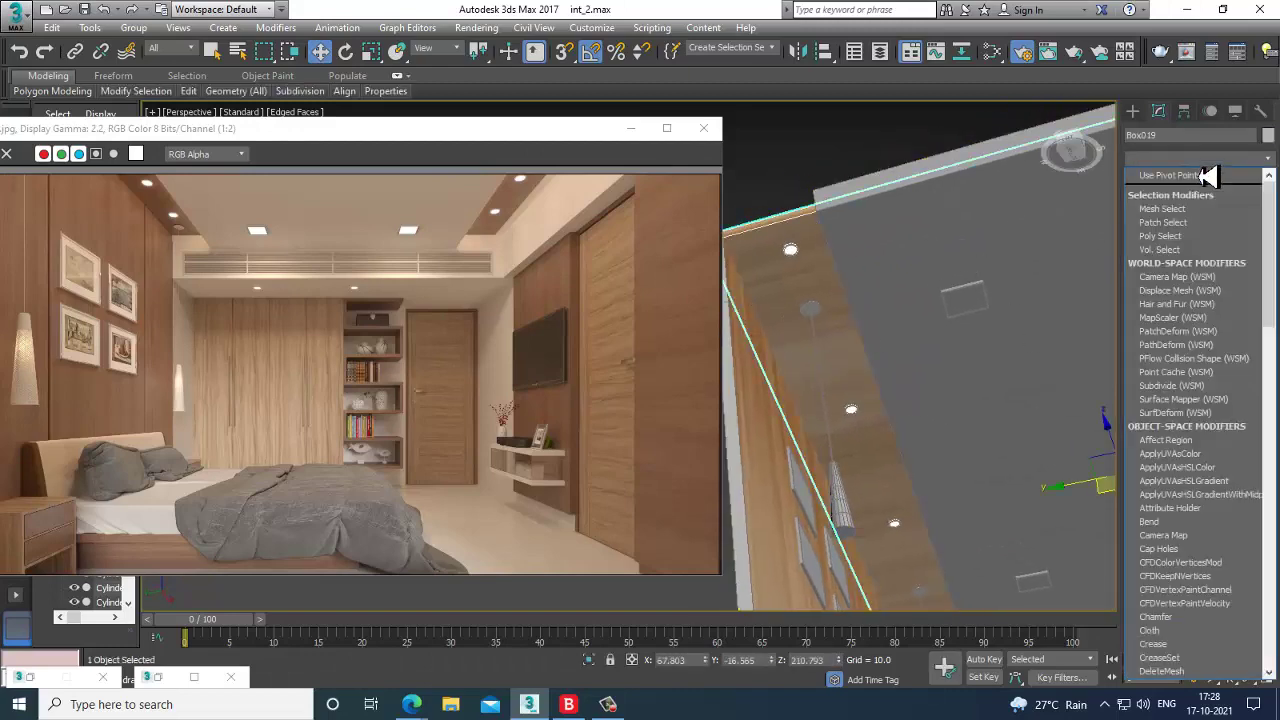
key("u")
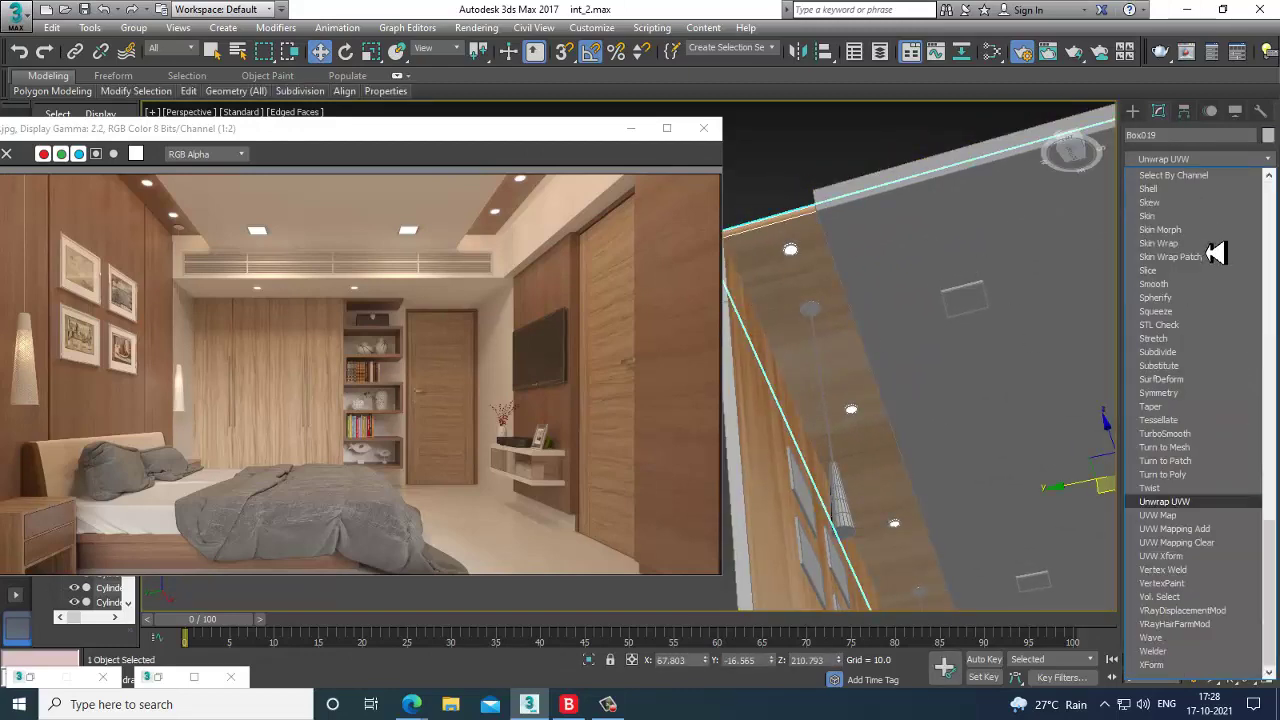
left_click(1190, 518)
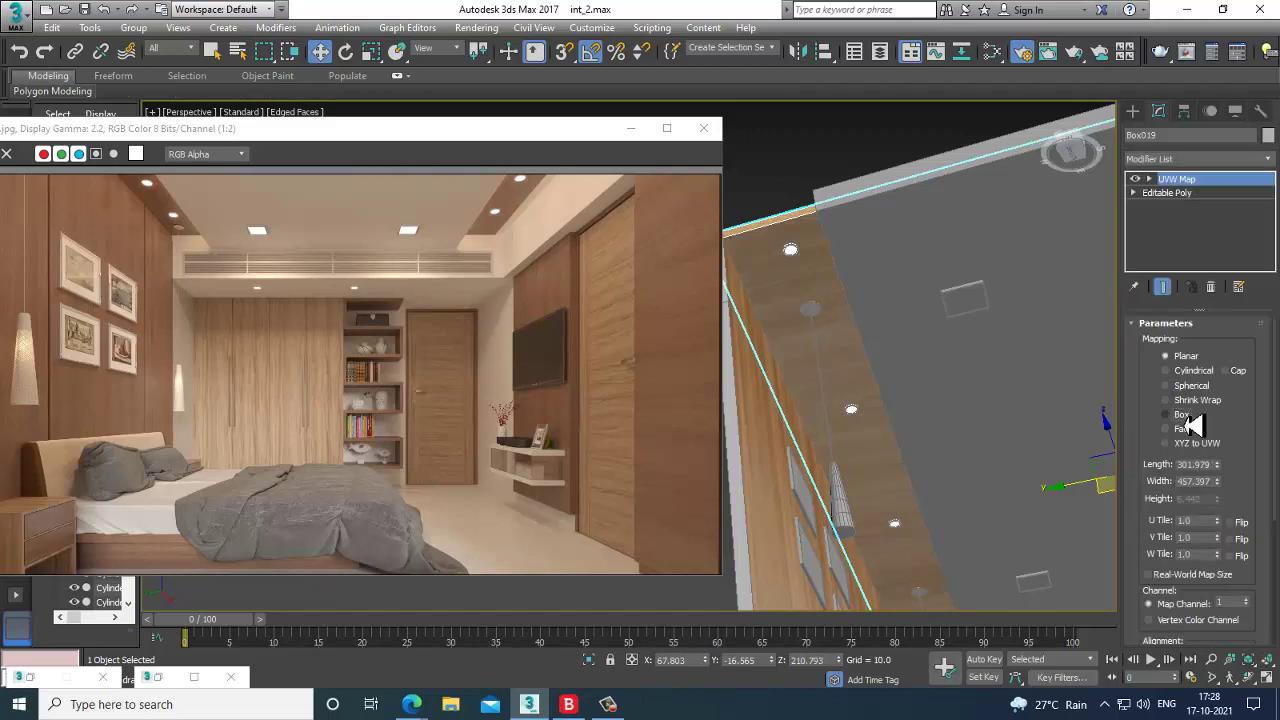
middle_click_drag(1014, 400, 1019, 409, "alt")
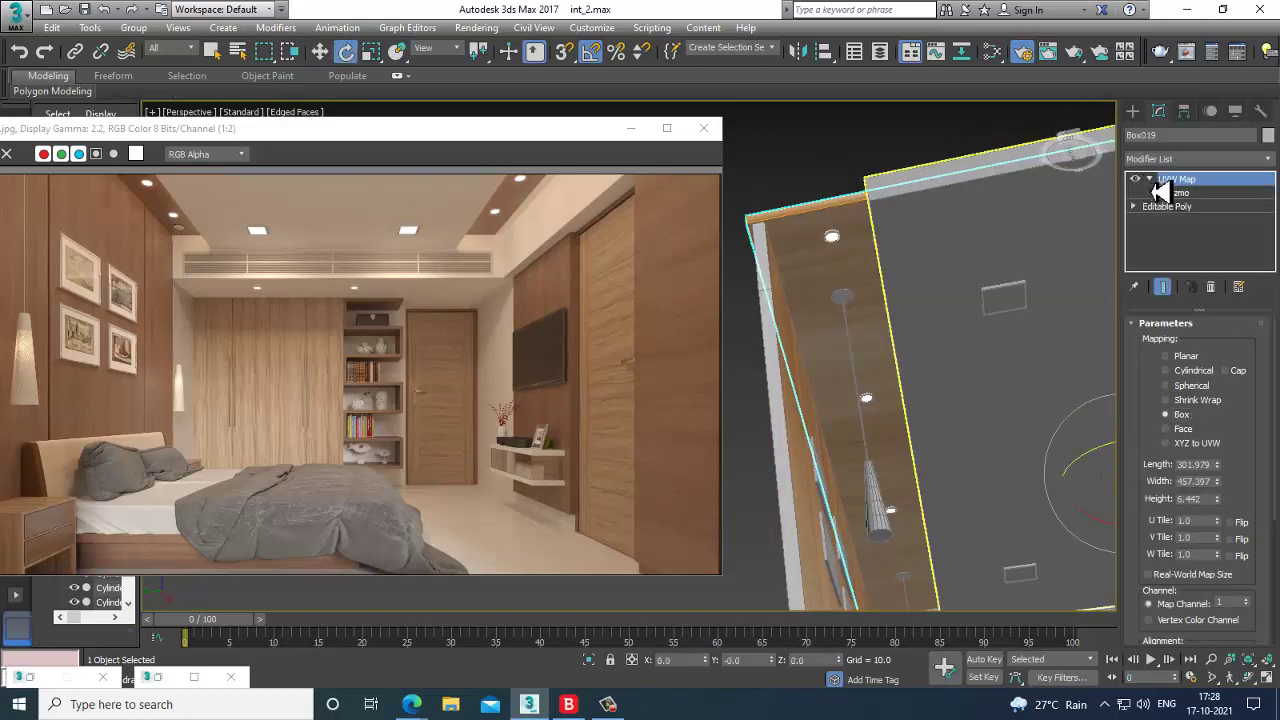
Rotate the ceiling border's UVW Map gizmo a quarter turn so the wood grain runs along the border, and activate scaling.
left_click(1165, 192)
middle_click_drag(1057, 323, 965, 441, "alt")
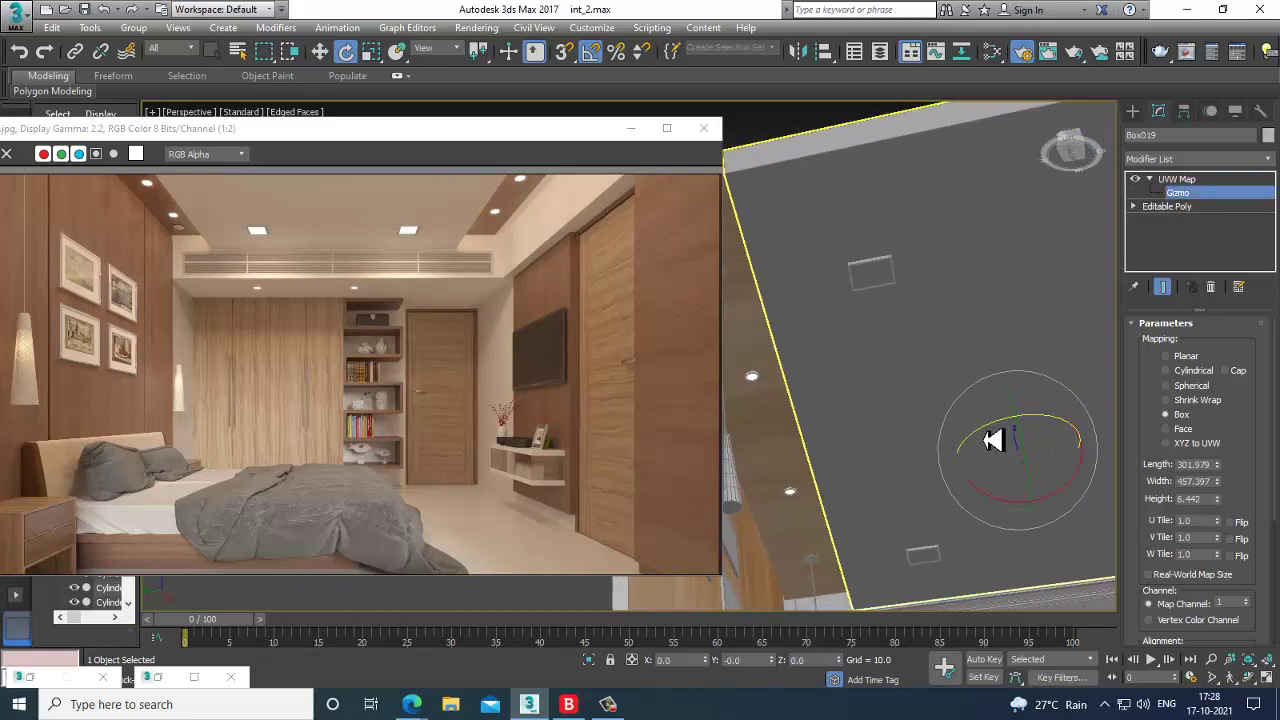
left_click_drag(994, 440, 989, 441)
mouse_move(988, 441)
middle_mouse_down("alt")
mouse_move(966, 426)
mouse_move(975, 447)
middle_mouse_up("alt")
left_click_drag(1153, 572, 1147, 326)
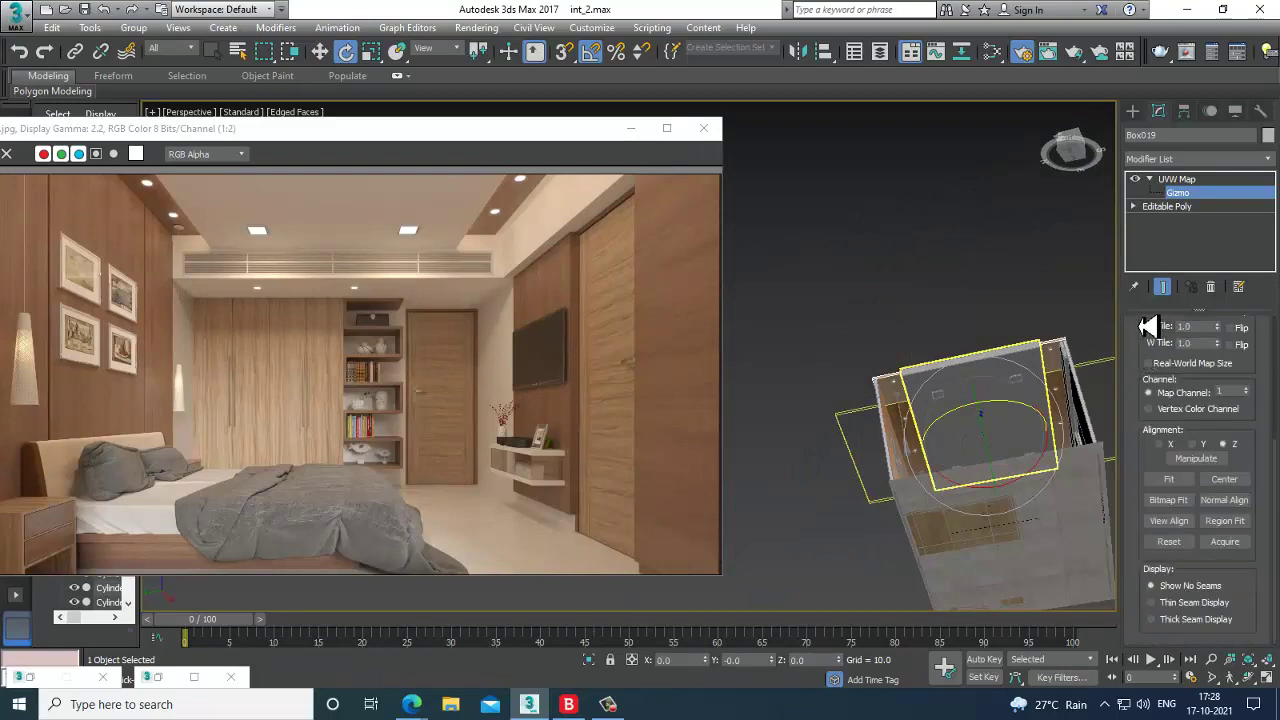
middle_click_drag(932, 388, 908, 417, "alt")
scroll(903, 432, "up", 4)
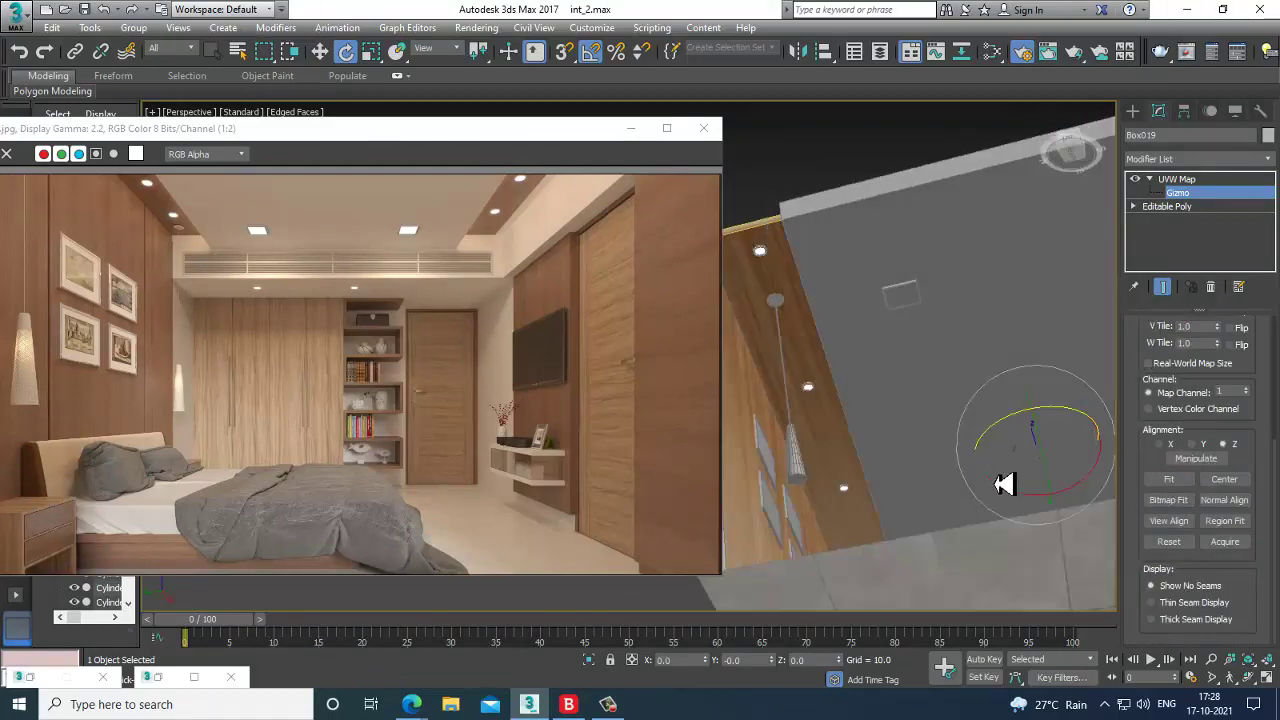
key("r")
scroll(1030, 461, "down", 3)
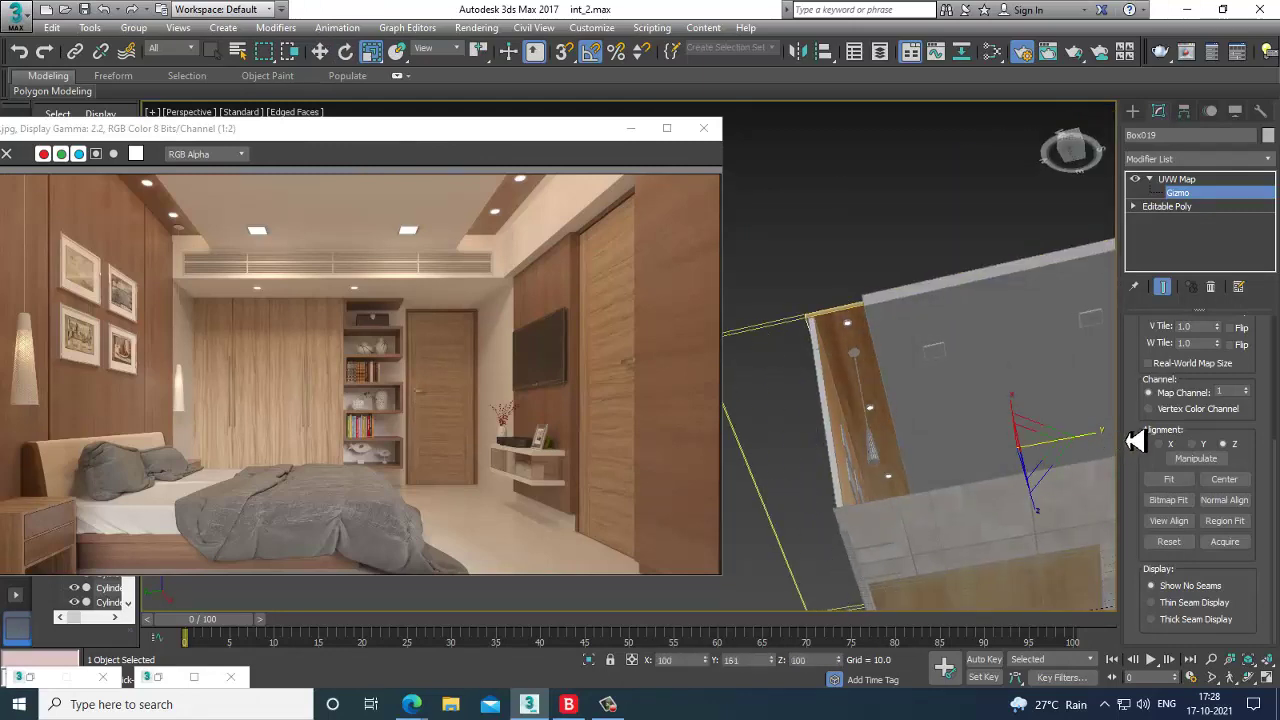
Hide the reference render and examine the textured bedroom and ceiling border in the full perspective view.
middle_click_drag(978, 354, 930, 520, "alt")
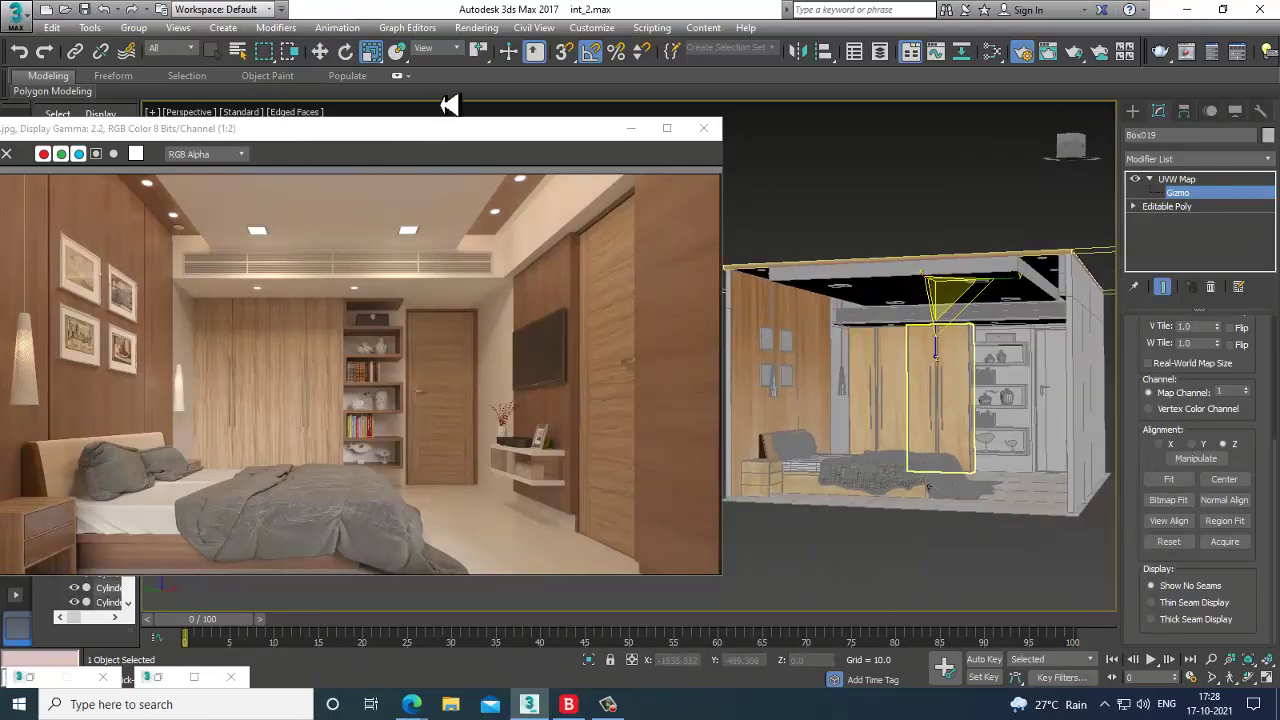
left_click(631, 130)
scroll(780, 320, "up", 8)
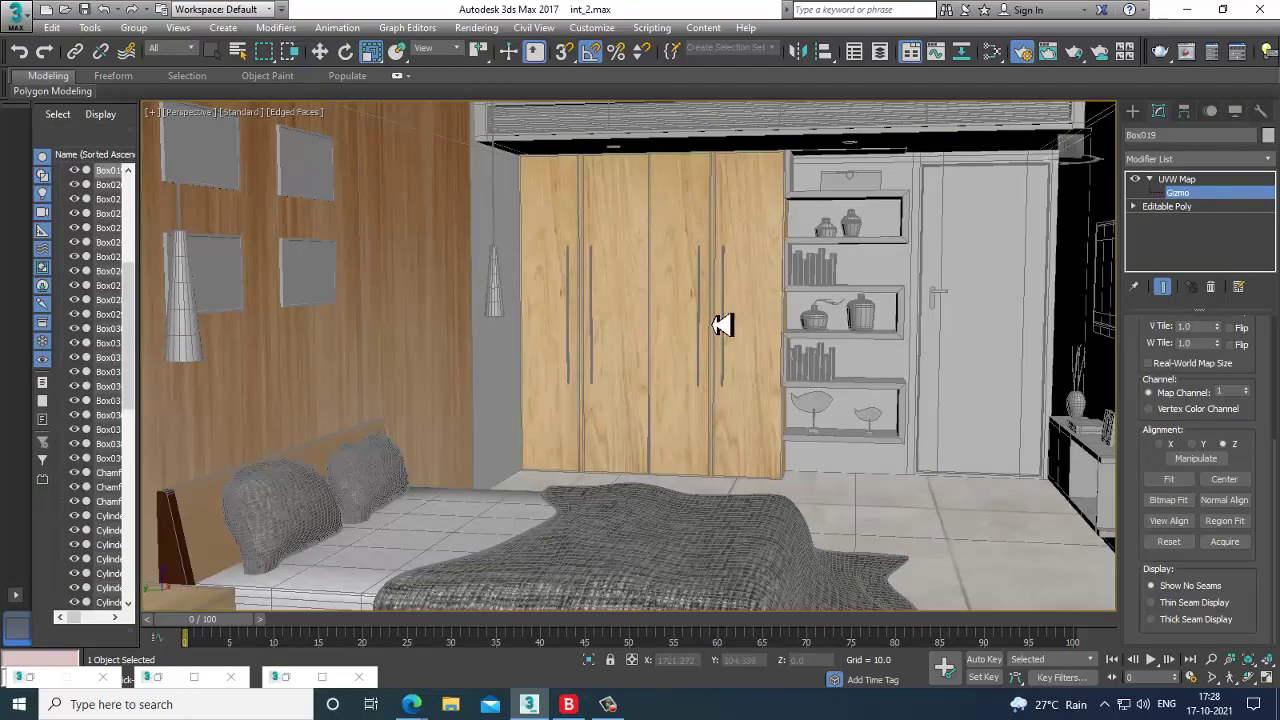
scroll(784, 345, "down", 6)
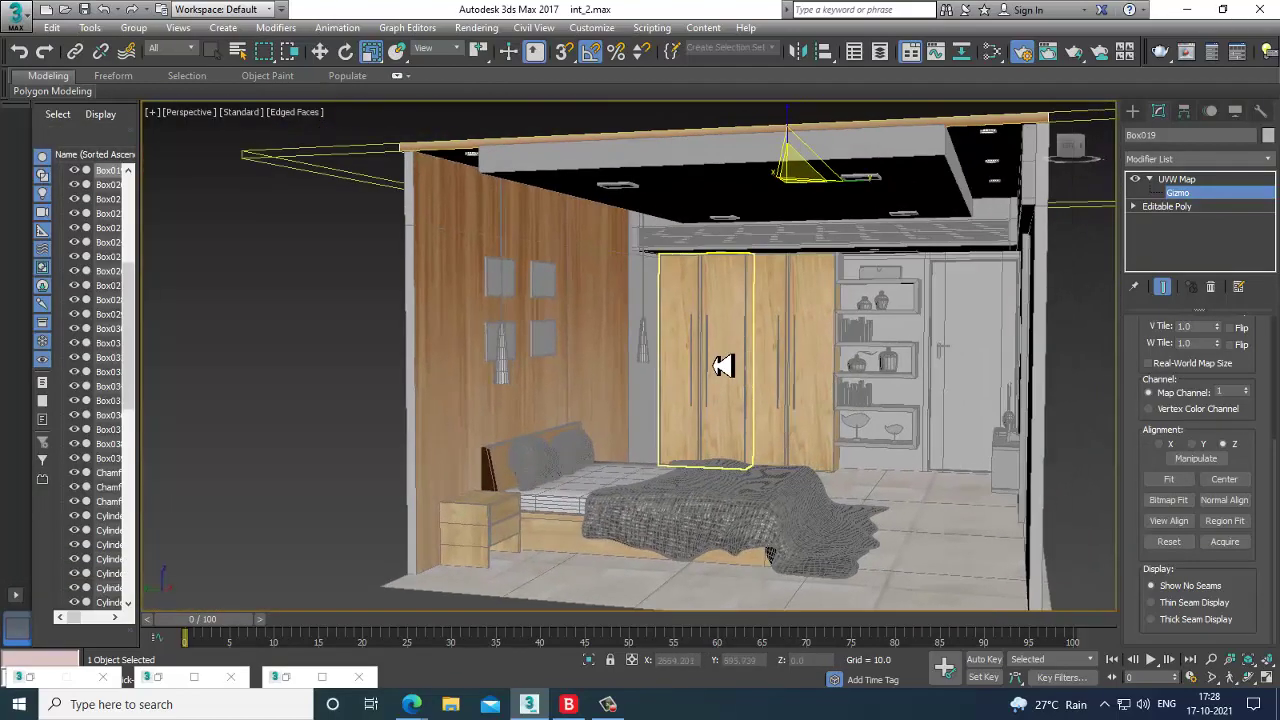
scroll(726, 366, "up", 6)
scroll(755, 350, "down", 5)
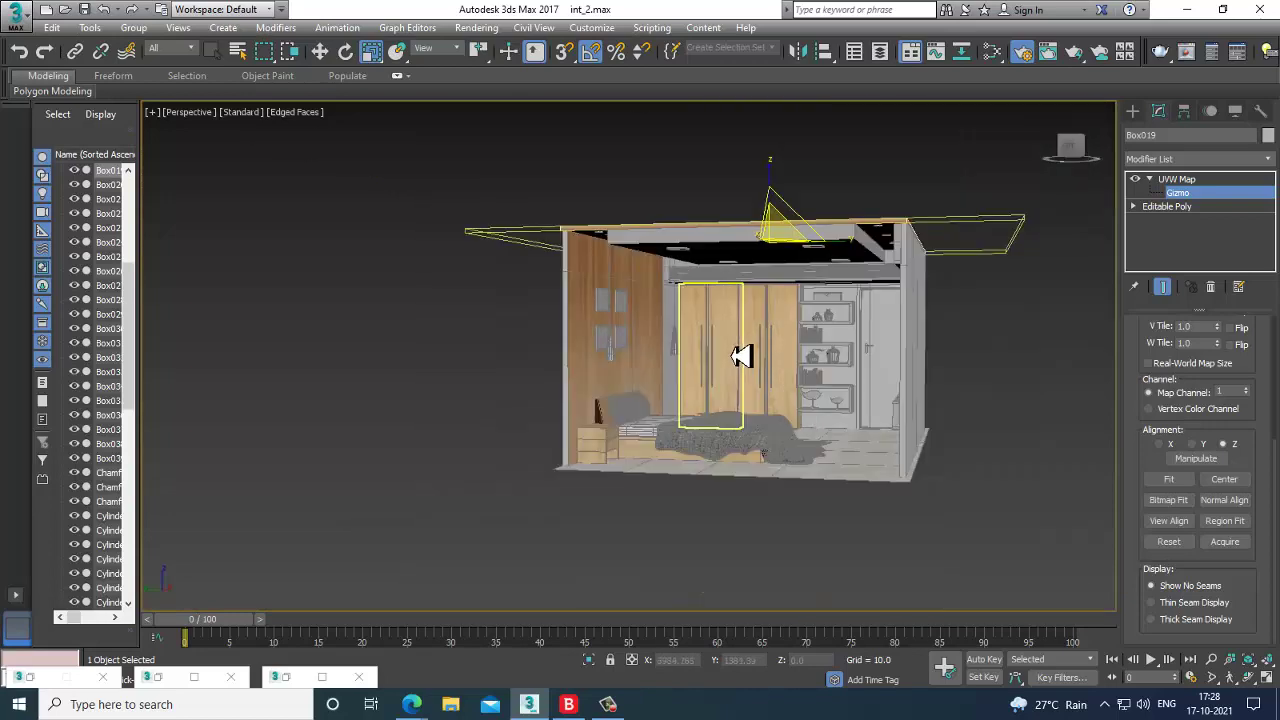
Inspect the materials inside the bedroom up close, including the wooden wardrobe doors, wall panelling, floor tiles, bed and nightstand.
scroll(752, 352, "up", 5)
left_click(750, 353)
middle_click_drag(750, 353, 755, 364)
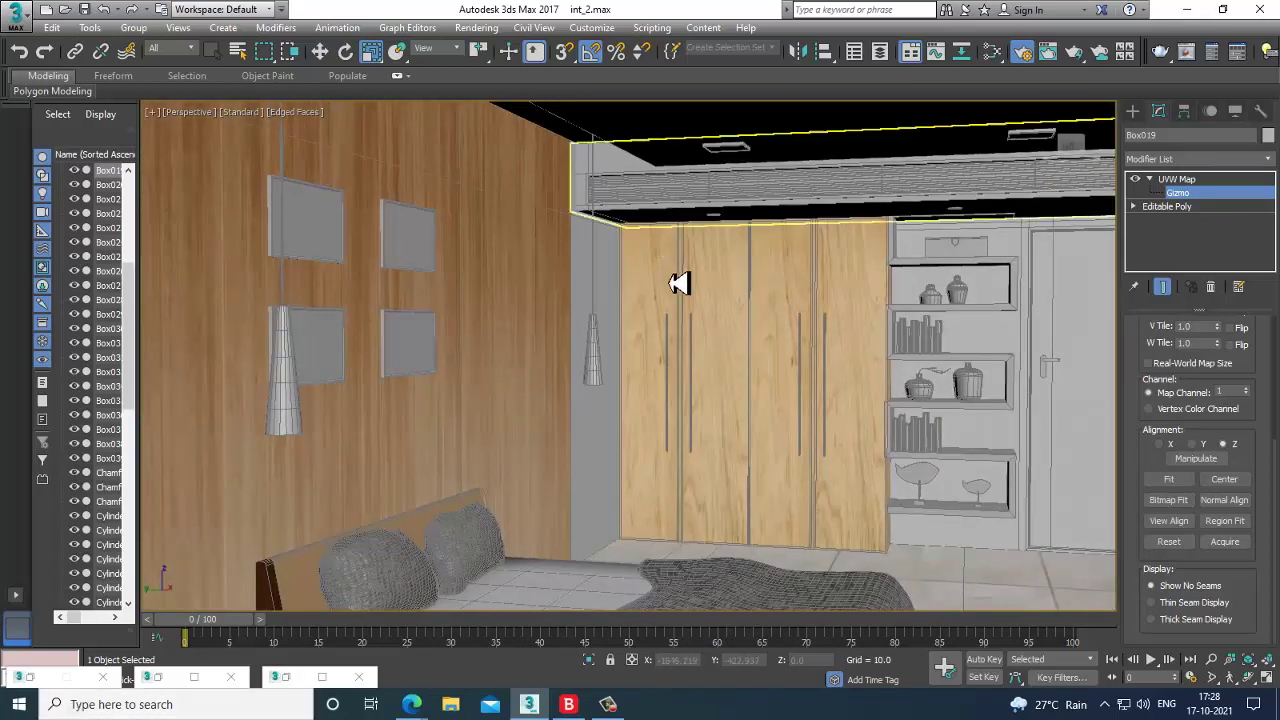
scroll(680, 286, "down", 6)
scroll(788, 341, "up", 8)
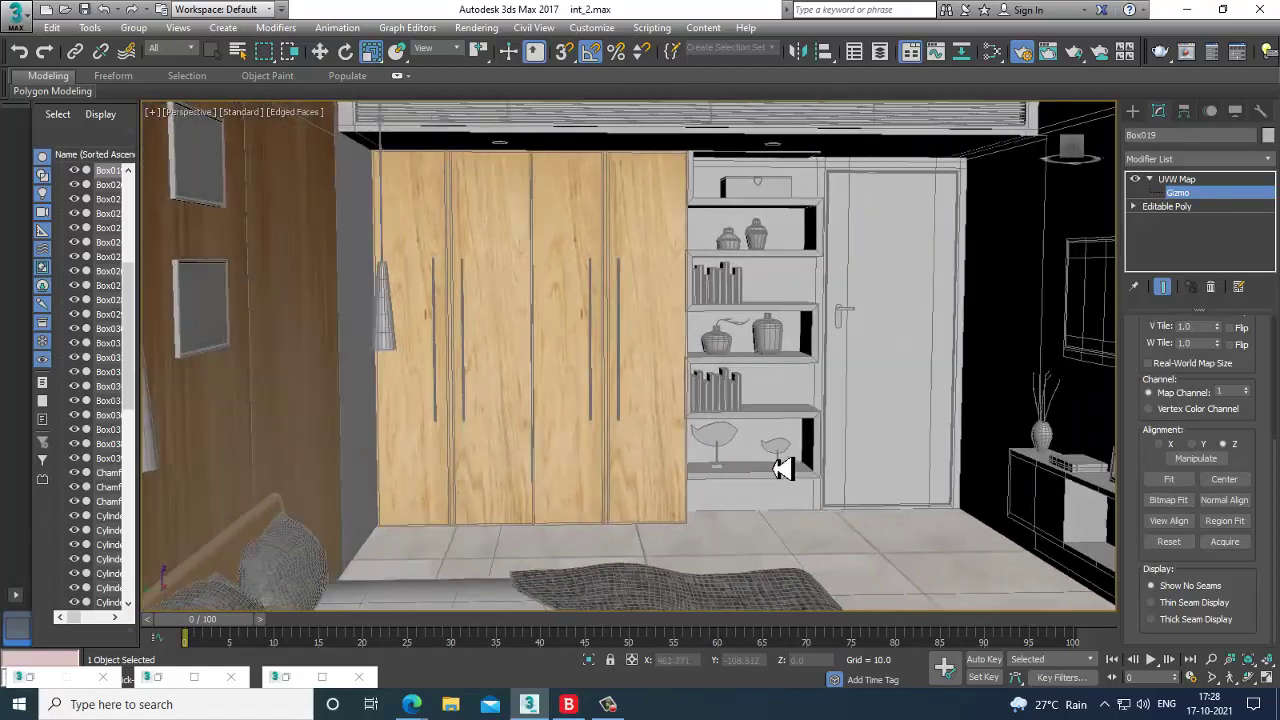
middle_click_drag(783, 470, 763, 476, "alt")
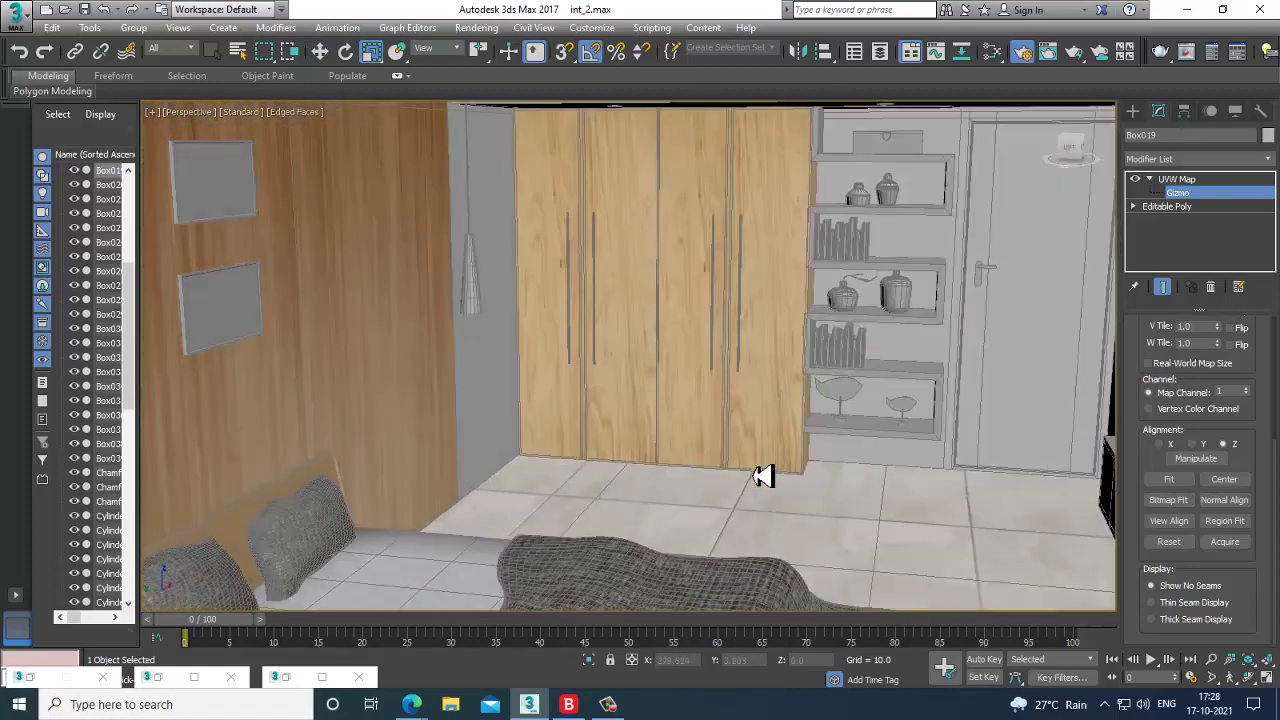
scroll(658, 398, "down", 8)
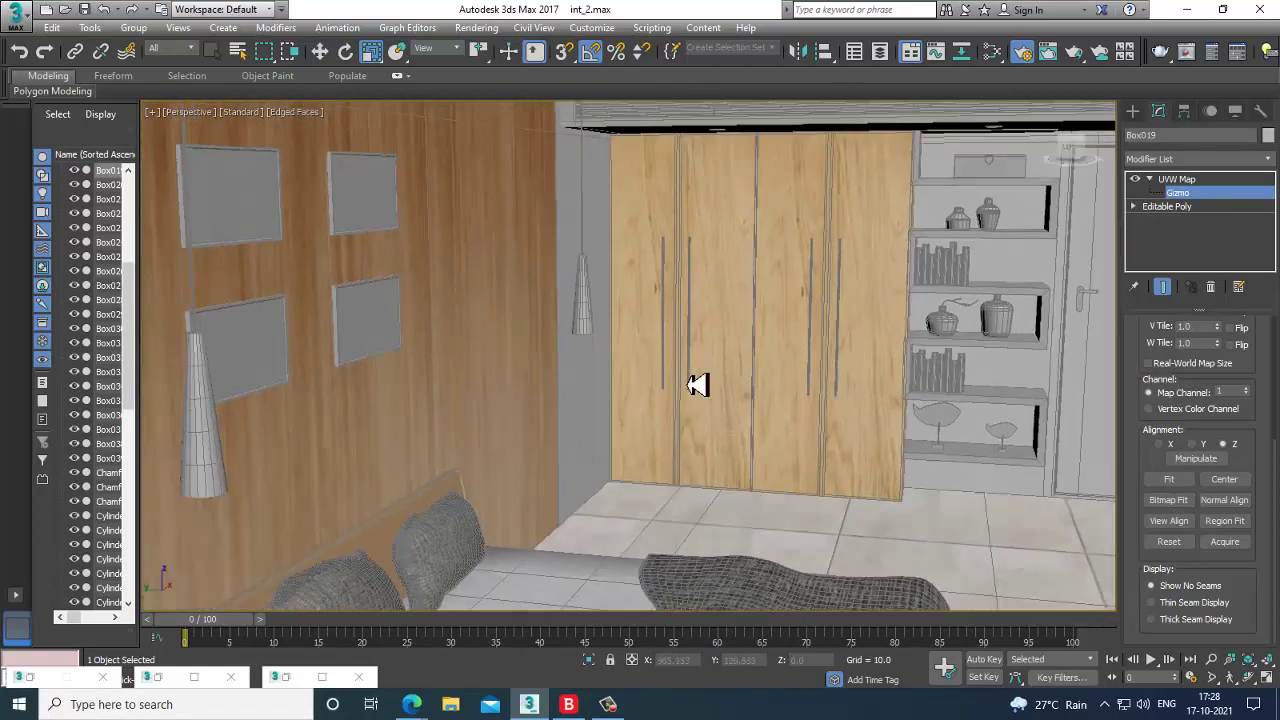
scroll(703, 357, "up", 6)
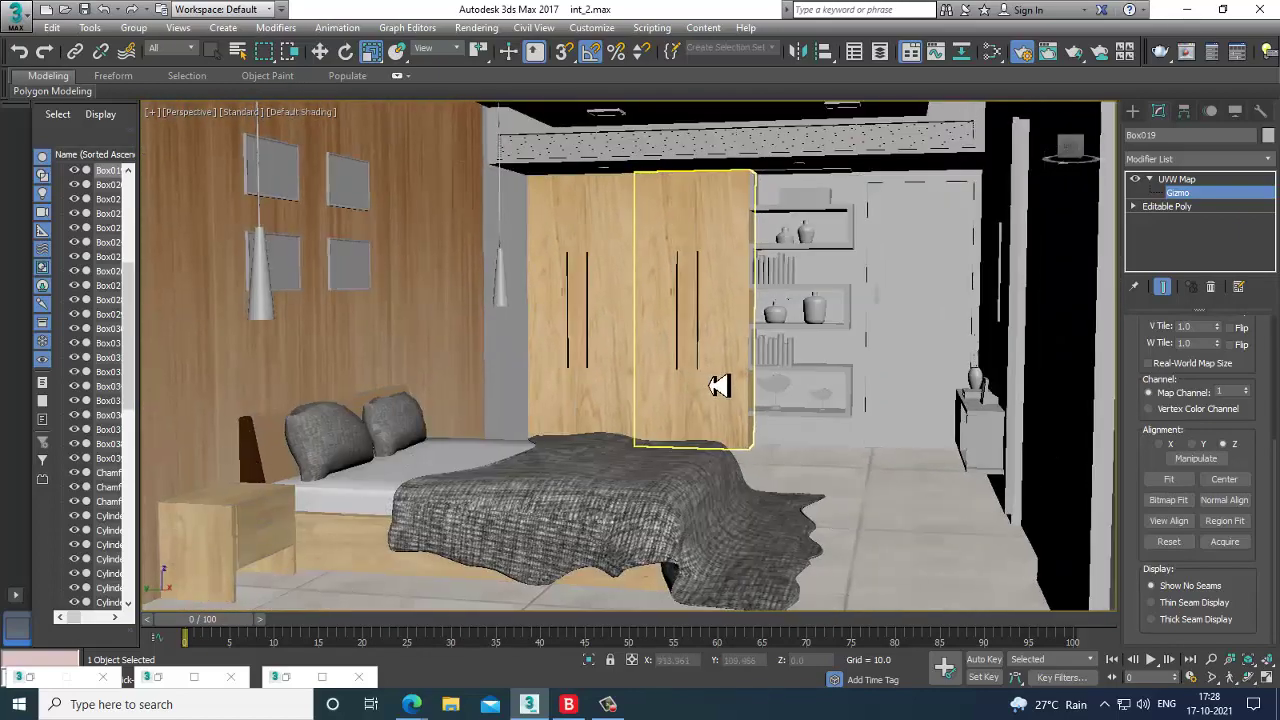
middle_click_drag(692, 385, 705, 390)
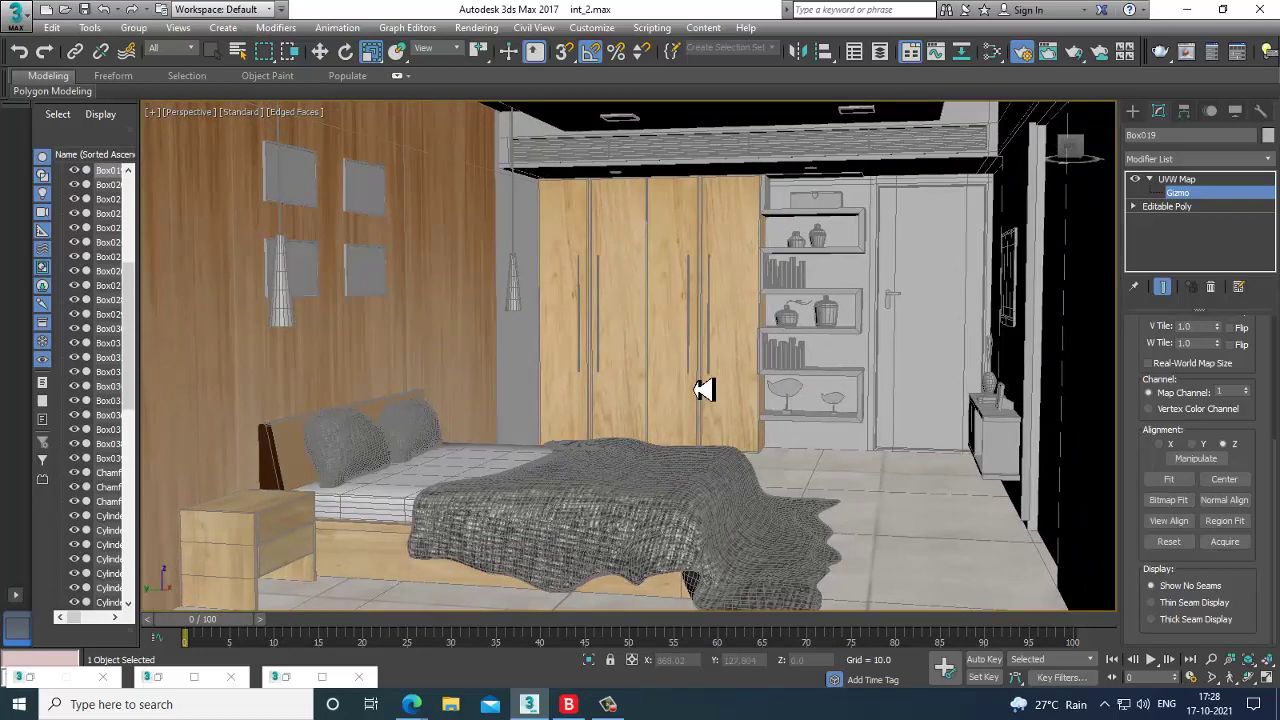